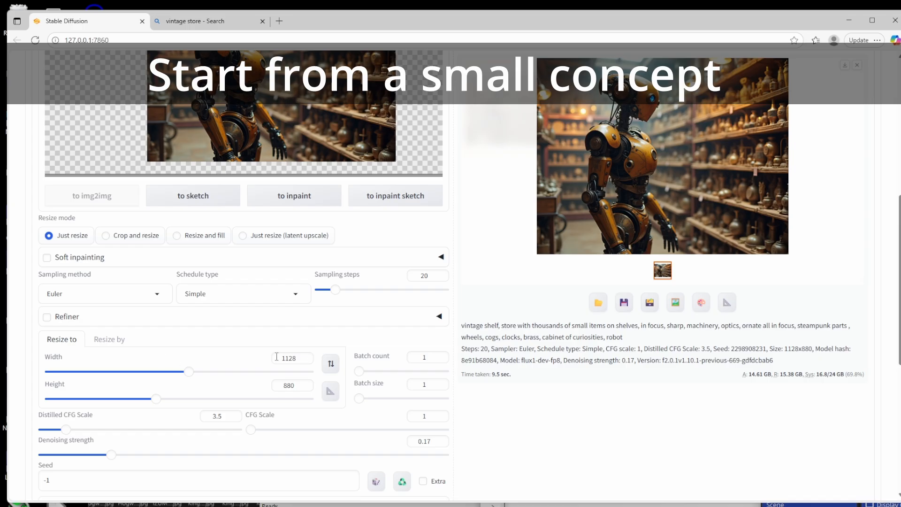
Examine the robot concept image in img2img at different magnifications and view the generated result enlarged
scroll(520, 291, "up", 4)
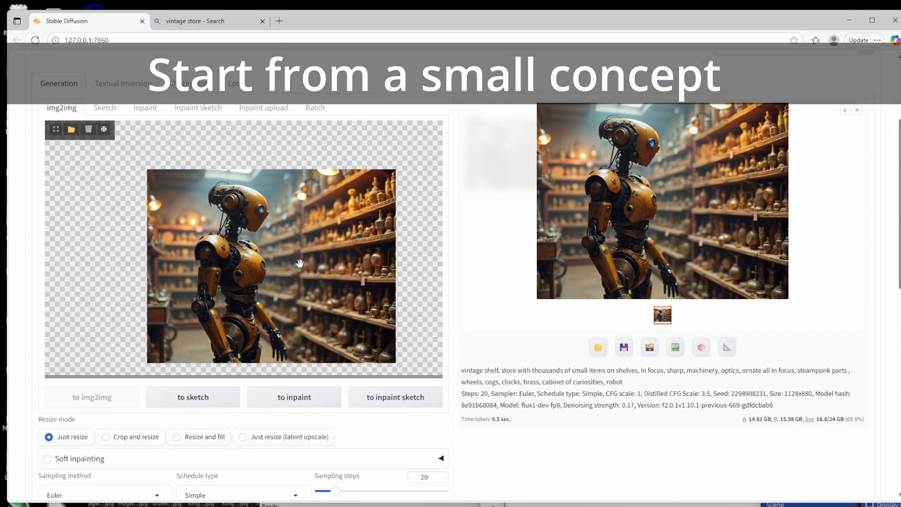
scroll(300, 262, "up", 3)
scroll(269, 264, "down", 4)
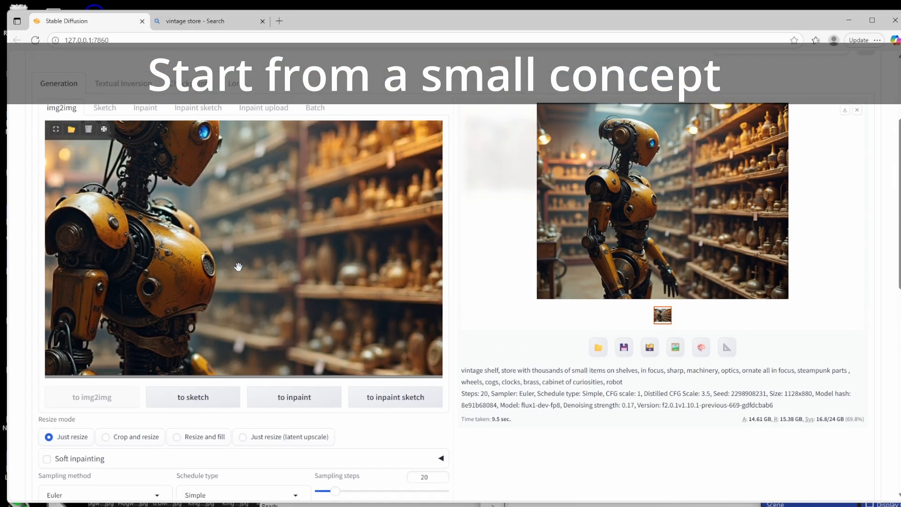
scroll(254, 250, "down", 4)
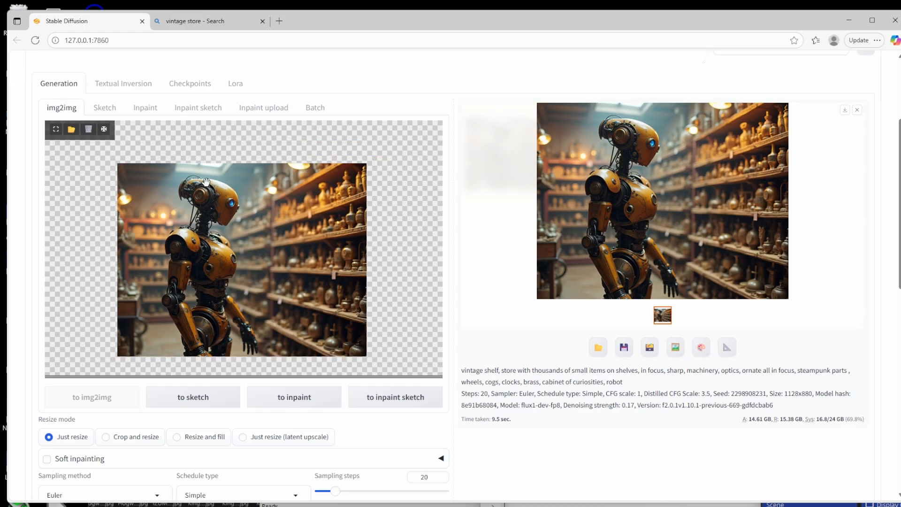
scroll(207, 235, "up", 1)
scroll(208, 236, "down", 1)
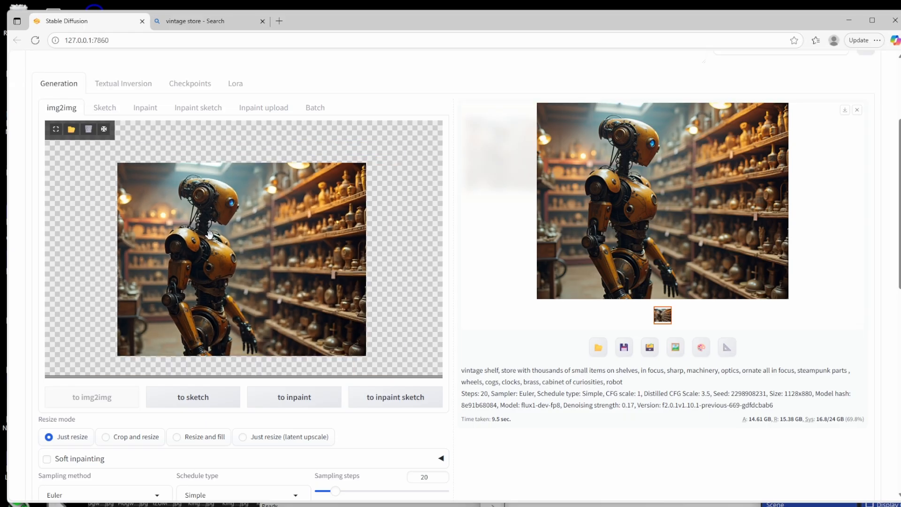
scroll(209, 234, "up", 1)
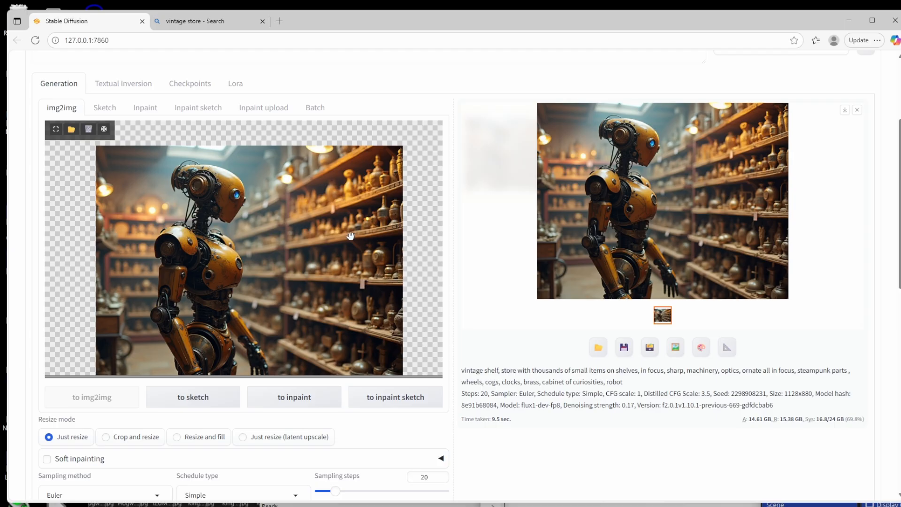
scroll(437, 258, "down", 1)
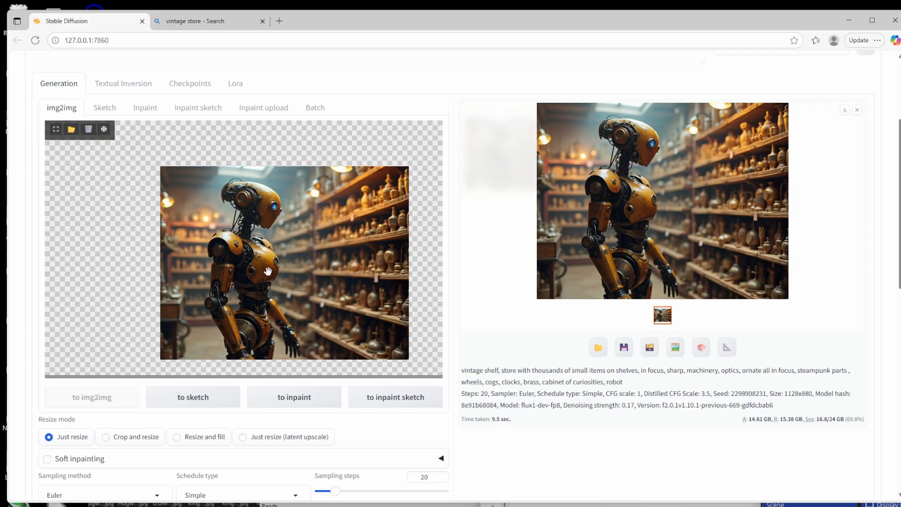
left_click(462, 201)
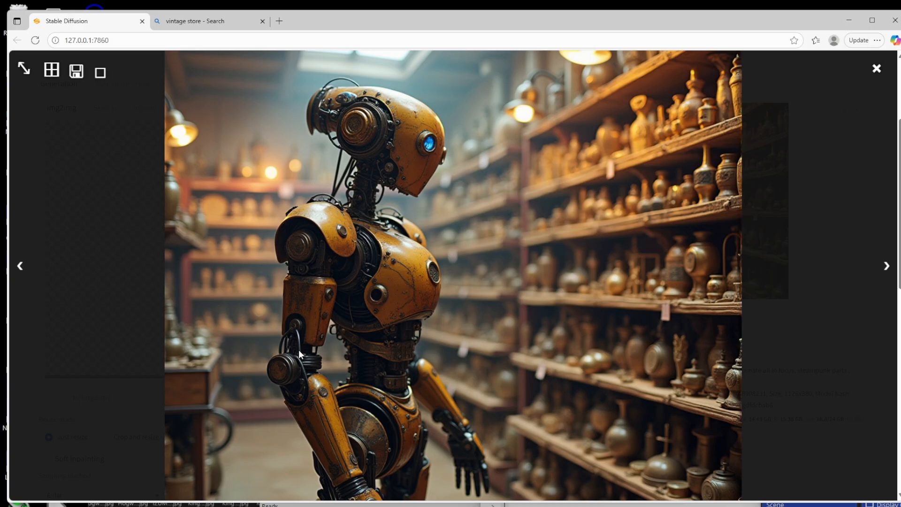
left_click(551, 249)
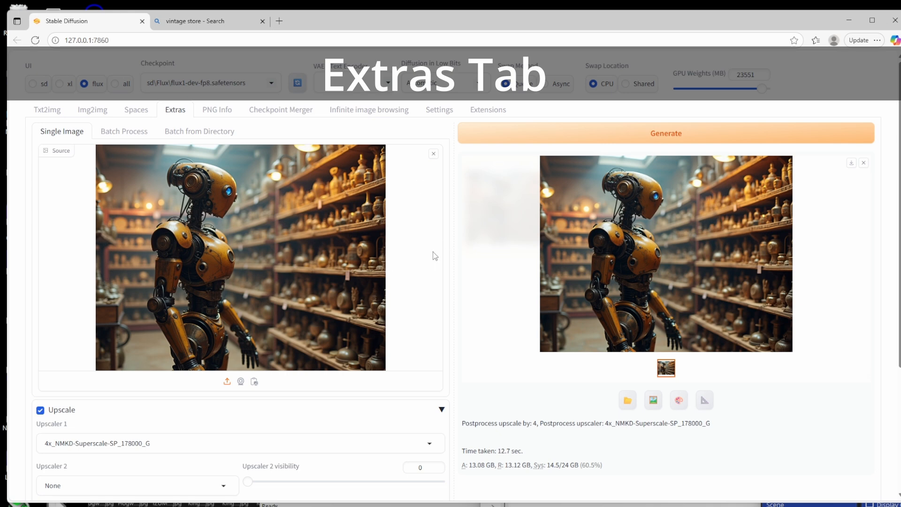
Upscale the robot image by 4 in Extras with 4x_NMKD-Superscale-SP_178000_G and view the result enlarged
scroll(430, 258, "down", 2)
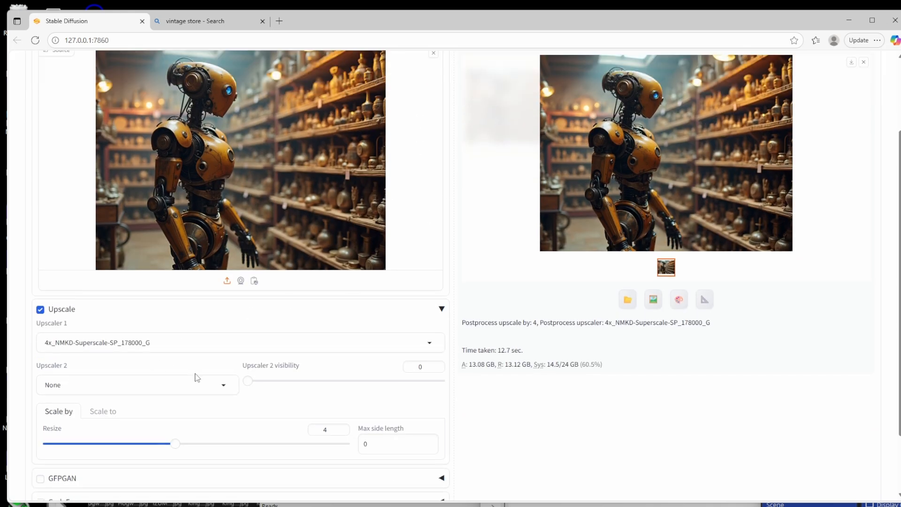
scroll(311, 399, "down", 1)
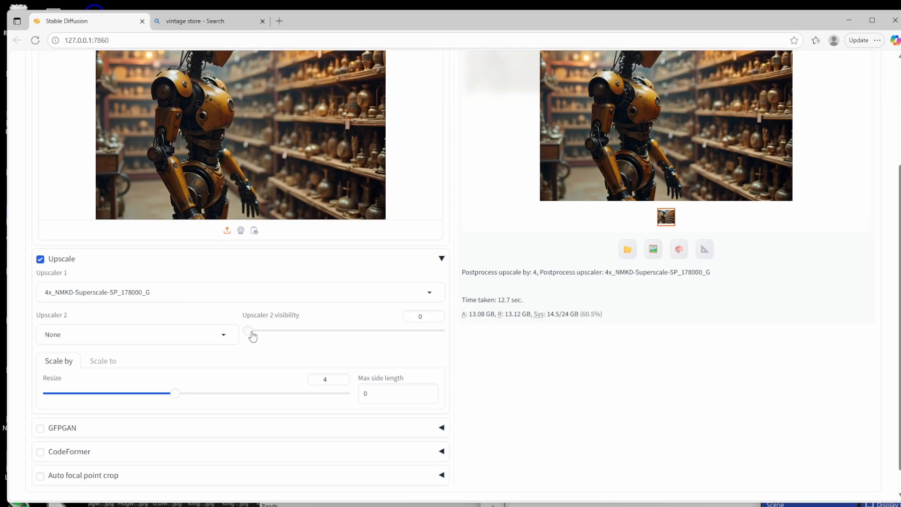
scroll(546, 368, "up", 3)
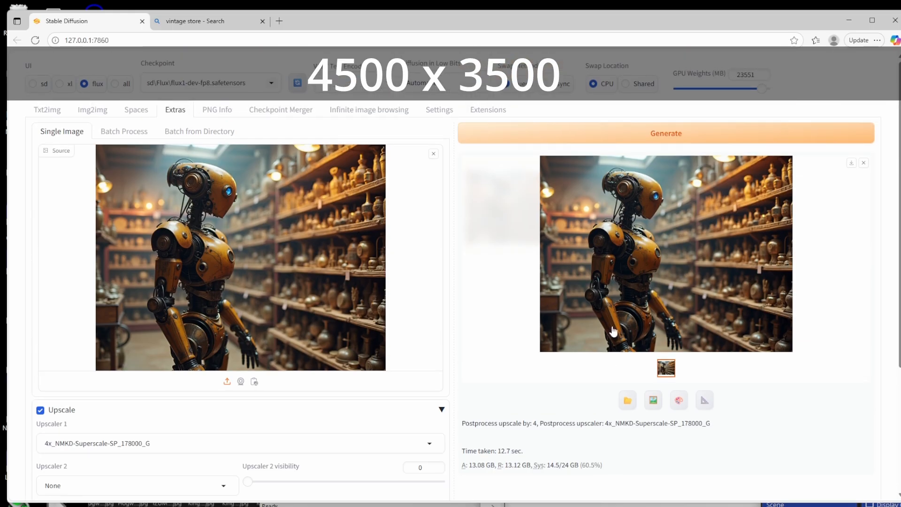
left_click(722, 136)
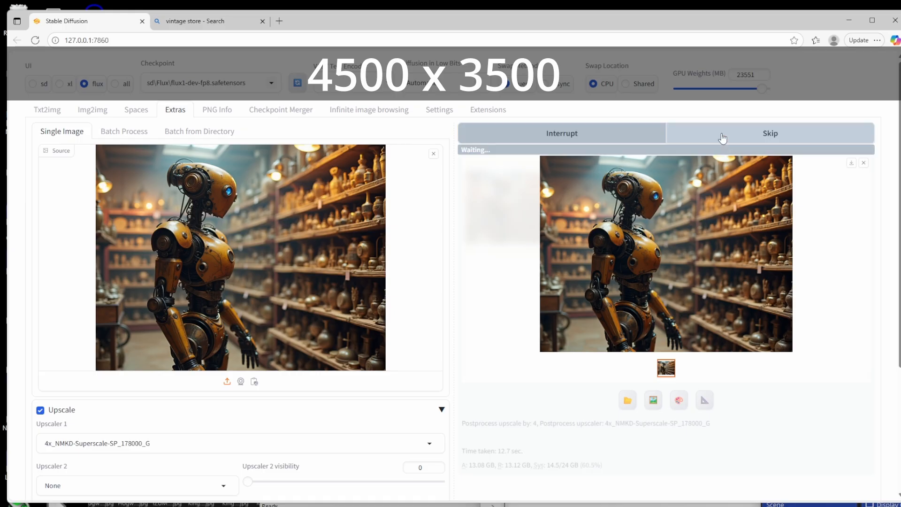
left_click(649, 235)
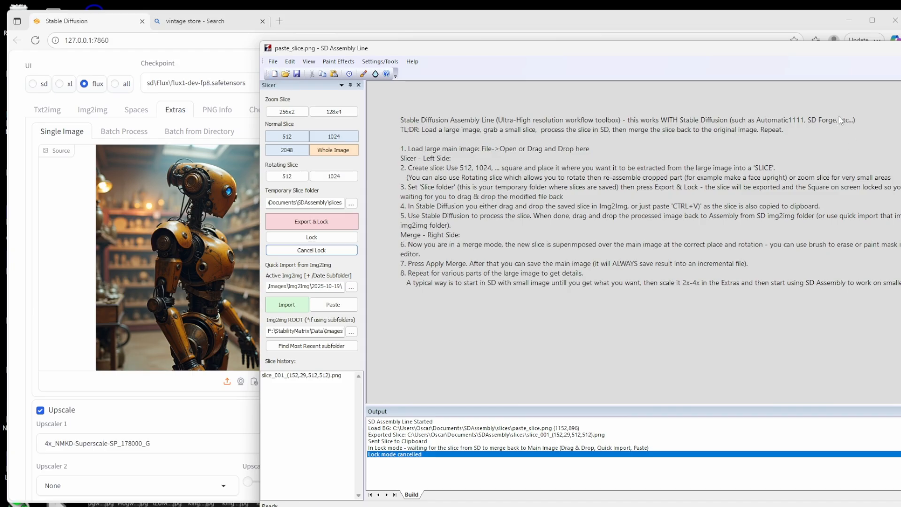
Reposition the SD Assembly Line window and look up the command for opening a main image
left_click_drag(776, 54, 543, 24)
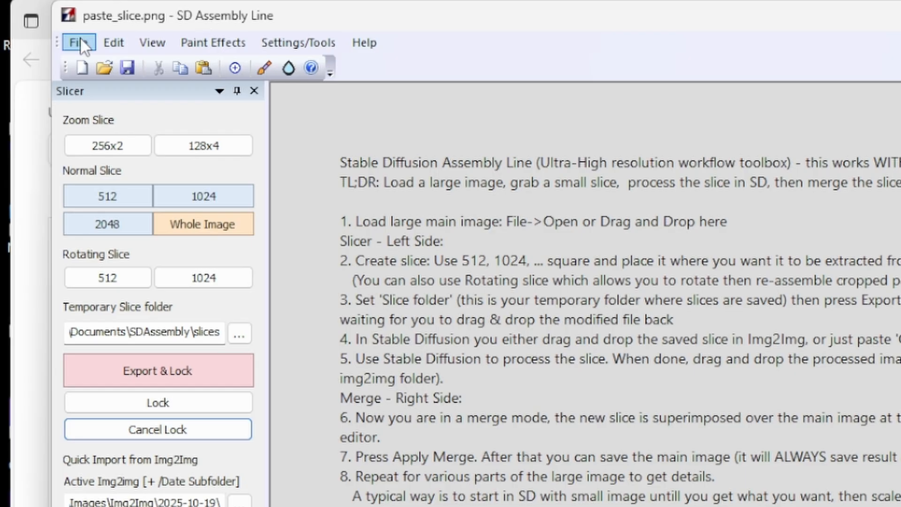
left_click(80, 42)
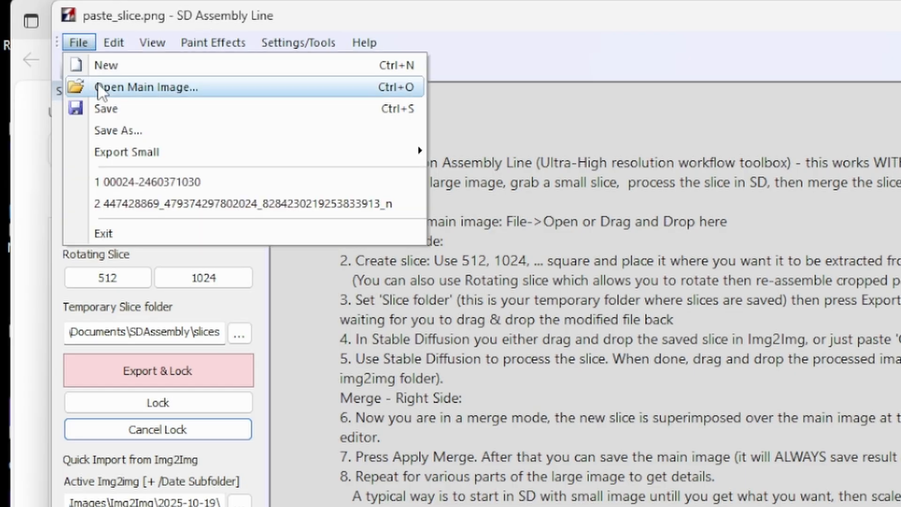
left_click(702, 187)
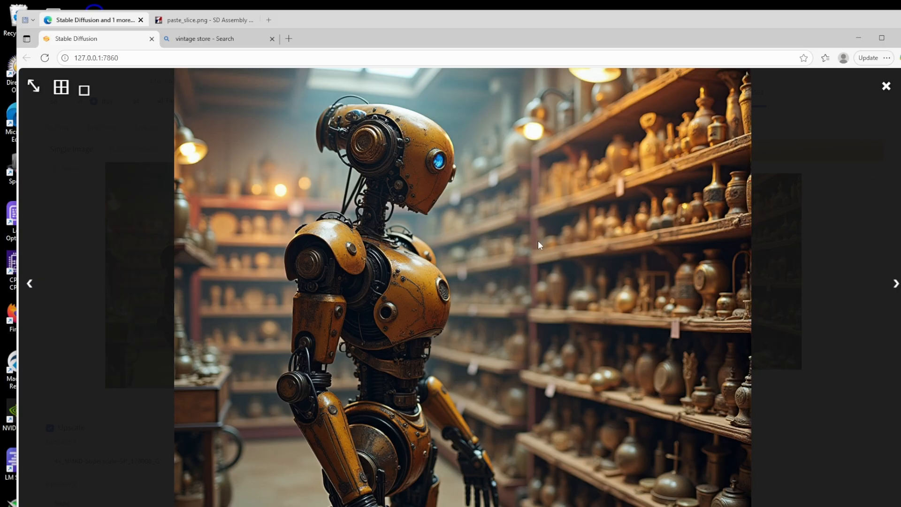
Close the upscaled image preview, switch to SD Assembly Line and load 390013.png from the Extras folder as the main image
left_click(538, 240)
left_click(691, 265)
left_click(473, 236)
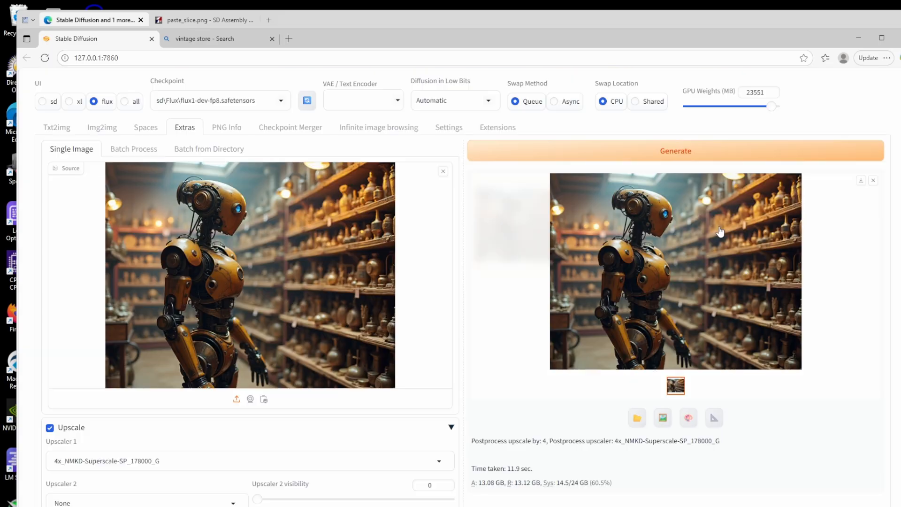
left_click(207, 21)
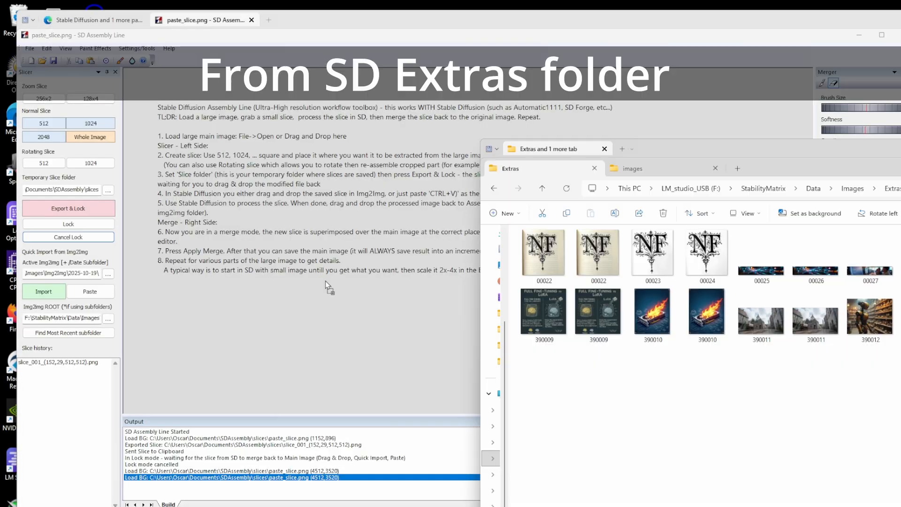
left_click_drag(325, 281, 325, 232)
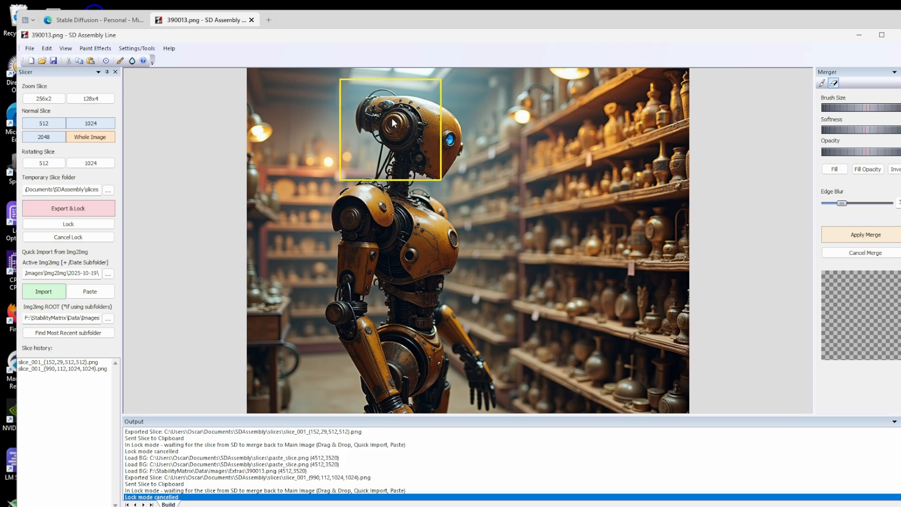
Try the 512, 1024 and 2048 normal slice sizes and place a 512 slice over the robot's shoulder
left_click(44, 121)
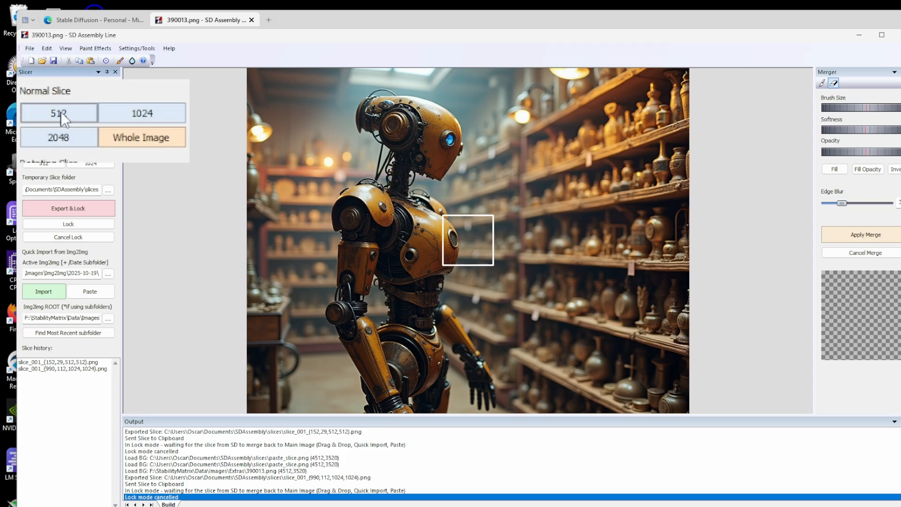
left_click(178, 117)
left_click(64, 137)
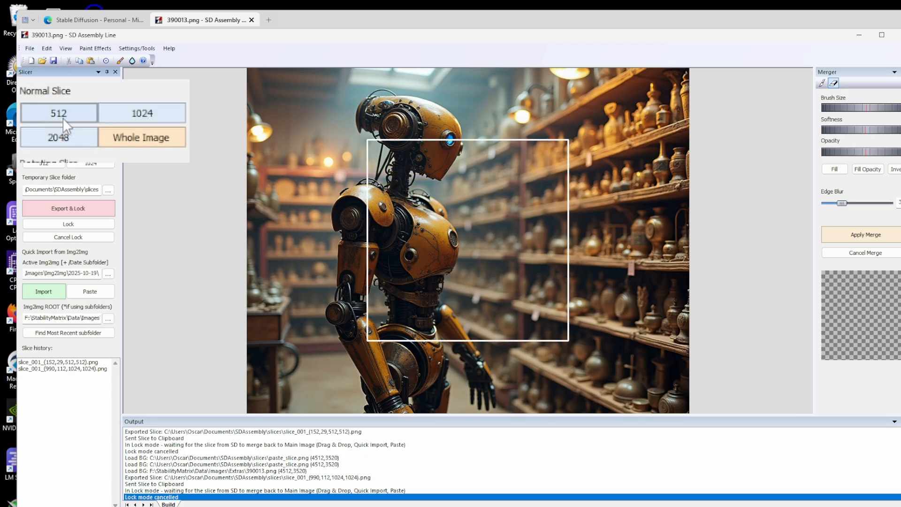
left_click(63, 117)
left_click_drag(355, 222, 361, 228)
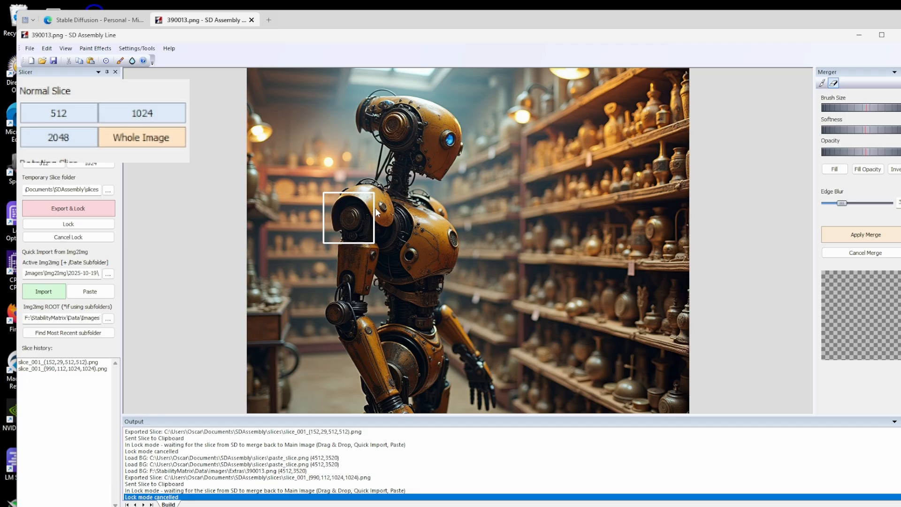
Compare the 1024 and 2048 slice sizes and place a 1024 slice over the robot's head
left_click(153, 121)
left_click(399, 136)
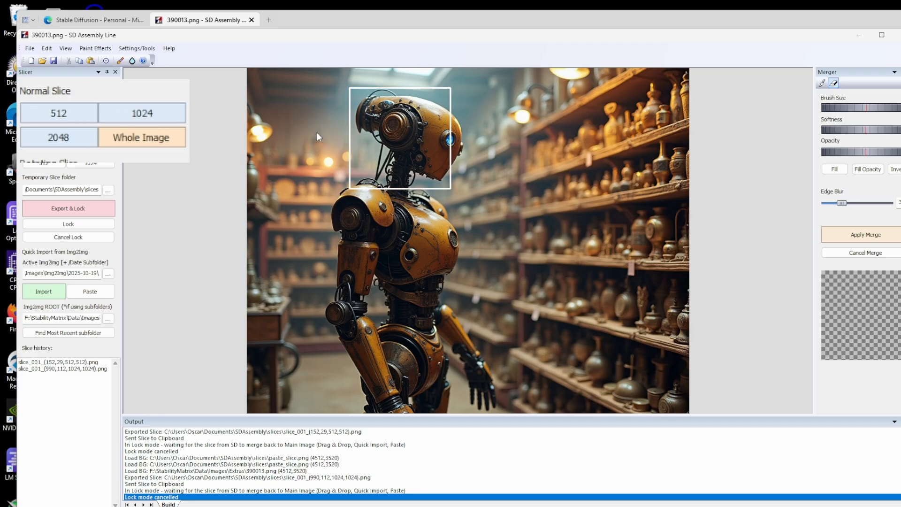
left_click(49, 140)
left_click(91, 123)
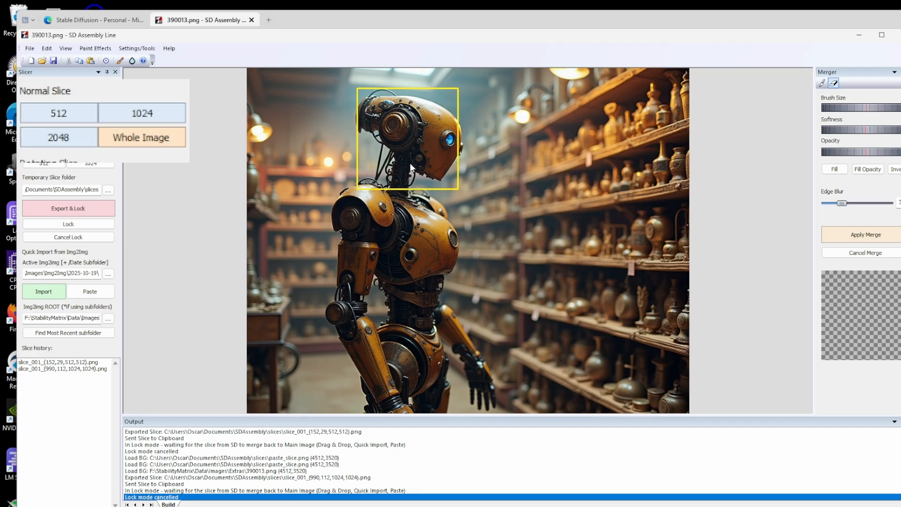
left_click(397, 159)
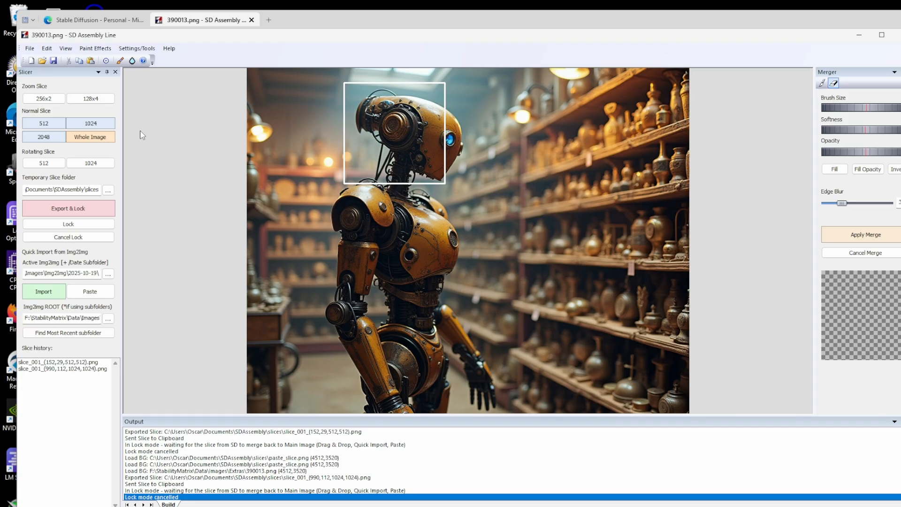
Create a new 1024 normal slice, position it over the robot's head and inspect the head's detail with the magnifier
left_click(87, 125)
left_click(472, 236)
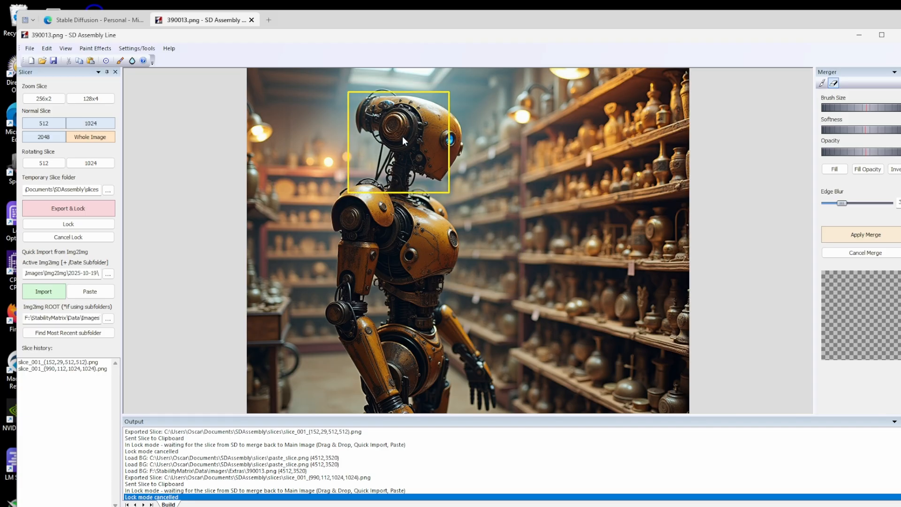
left_click(402, 116)
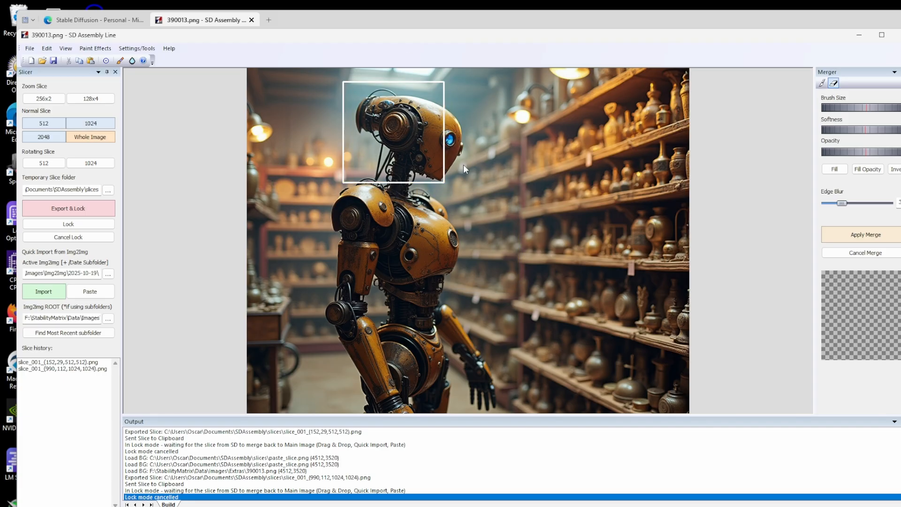
left_click(406, 127)
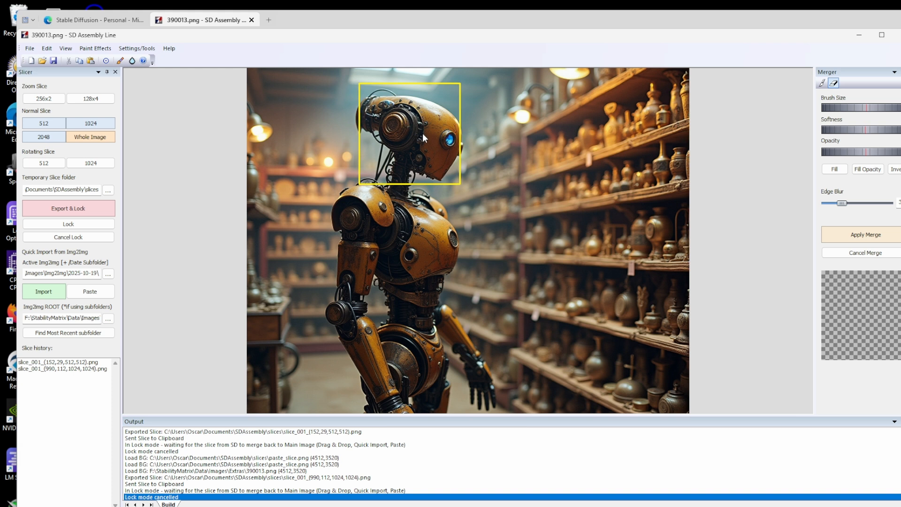
left_click(412, 131)
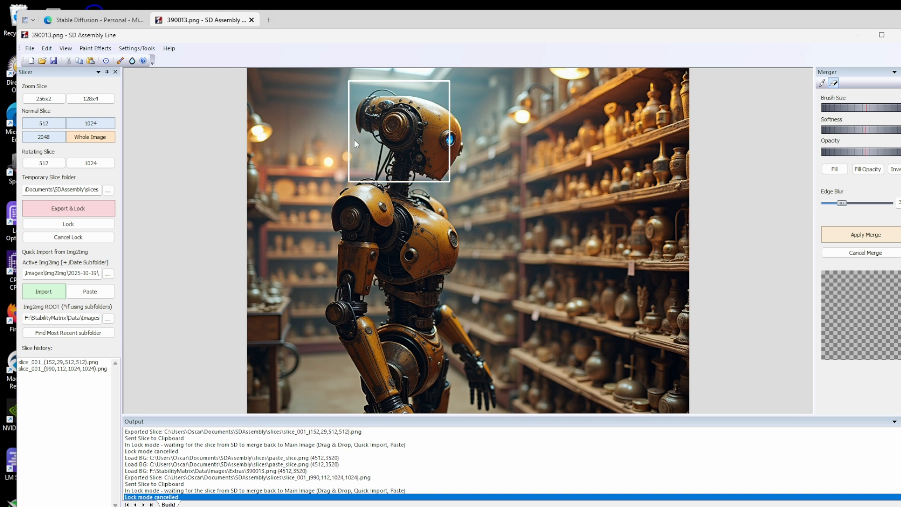
left_click(106, 60)
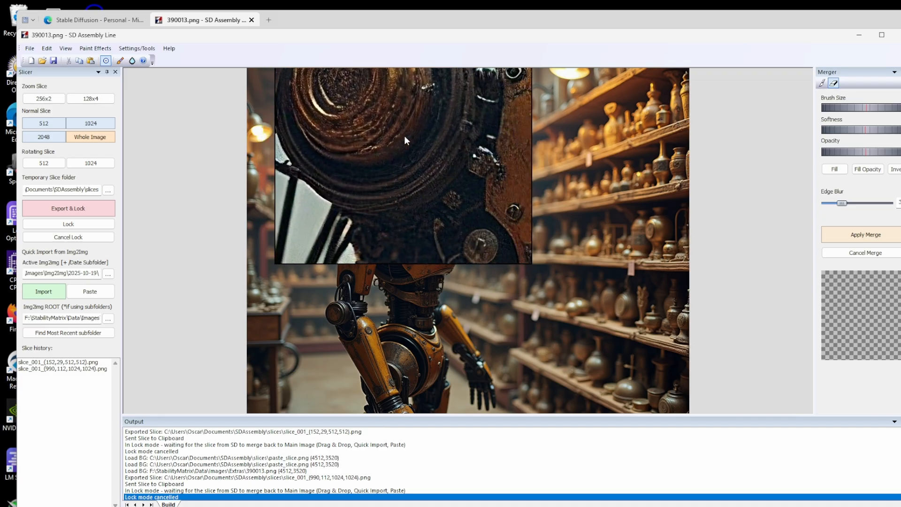
left_click(398, 123)
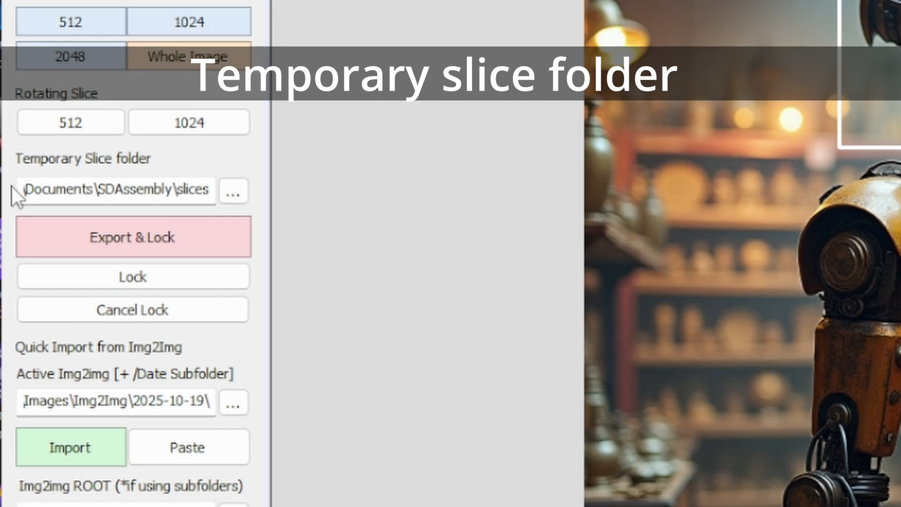
Adjust the 1024 slice over the robot's head, export and lock it, and select its export entry in the output log
left_click(26, 189)
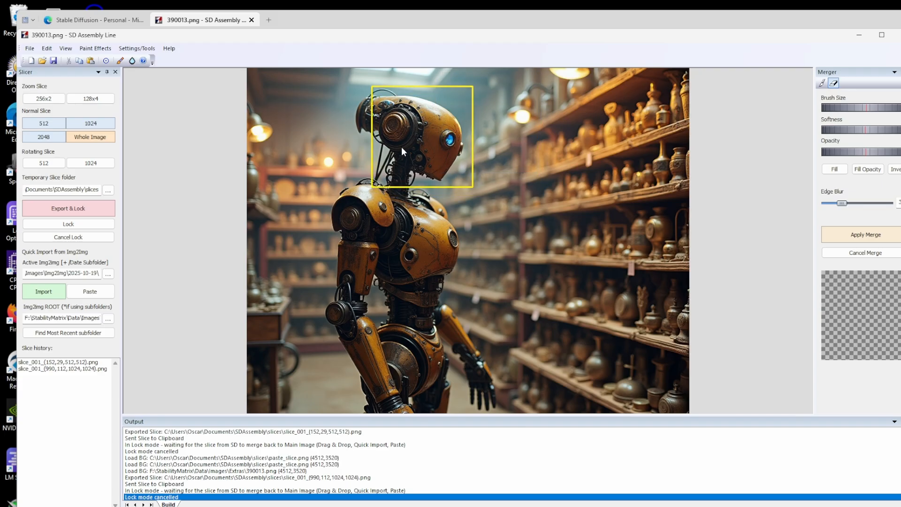
left_click(394, 130)
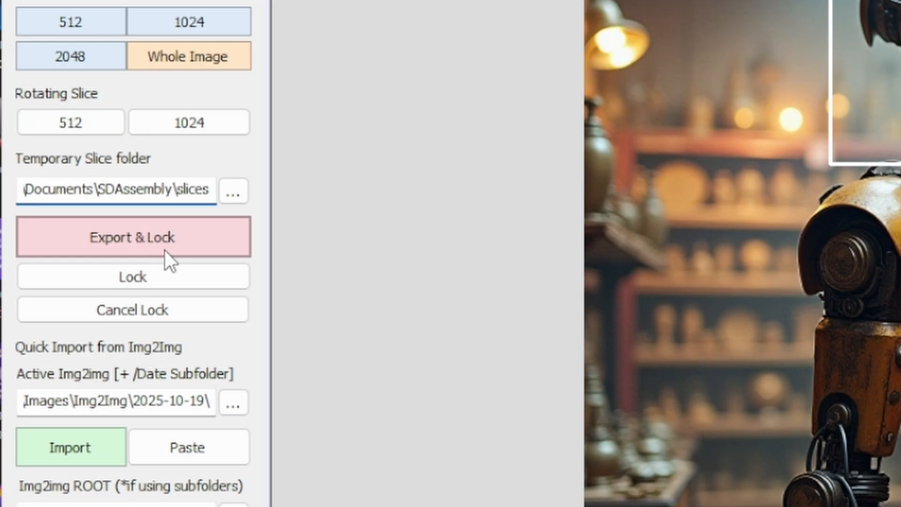
left_click(130, 239)
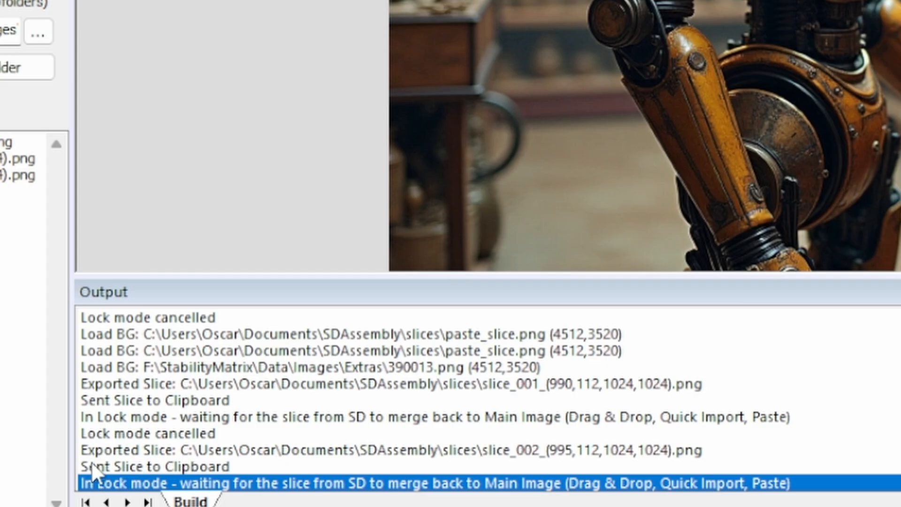
left_click(128, 485)
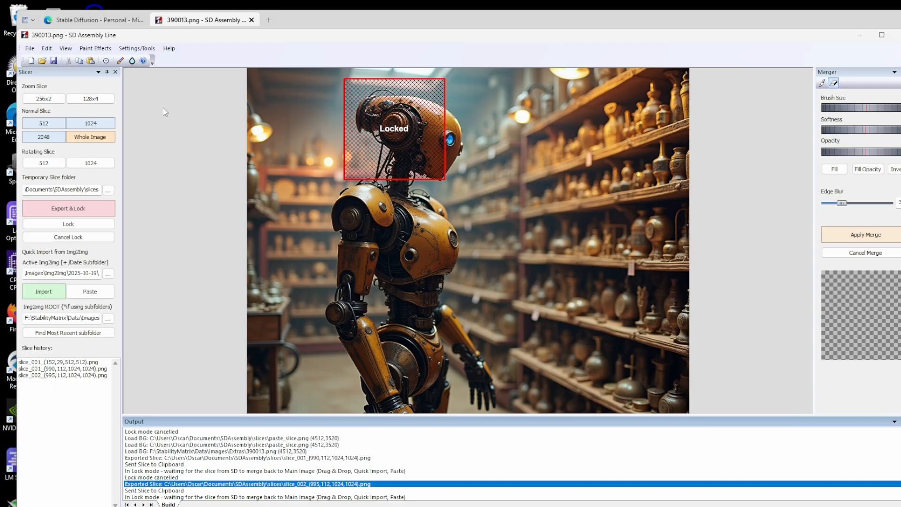
Check the temporary slice folder path, open that folder and select the exported slice_002_(995,112,1024,1024) image
left_click_drag(97, 190, 10, 190)
left_click(222, 163)
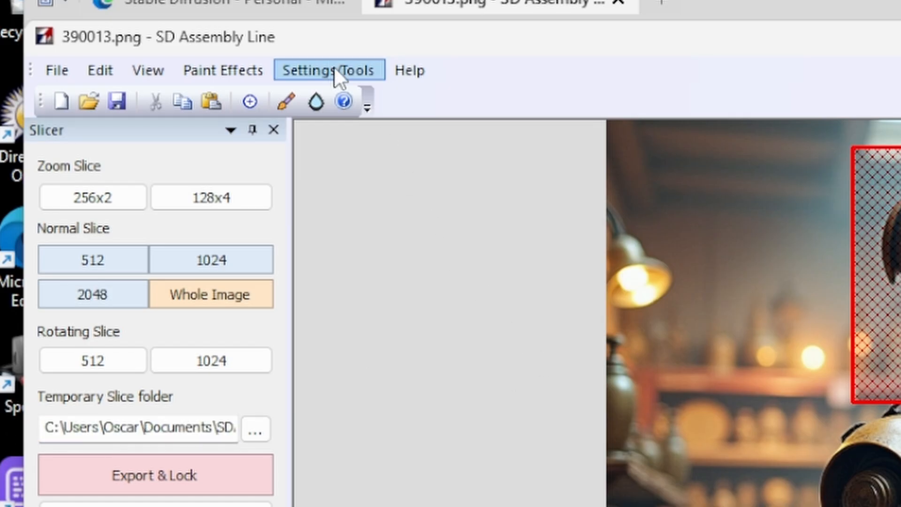
left_click(332, 70)
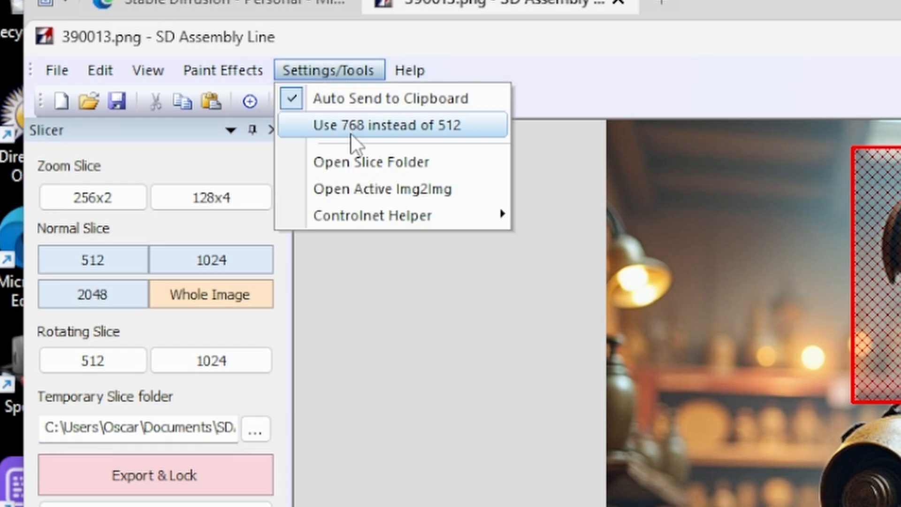
left_click(360, 160)
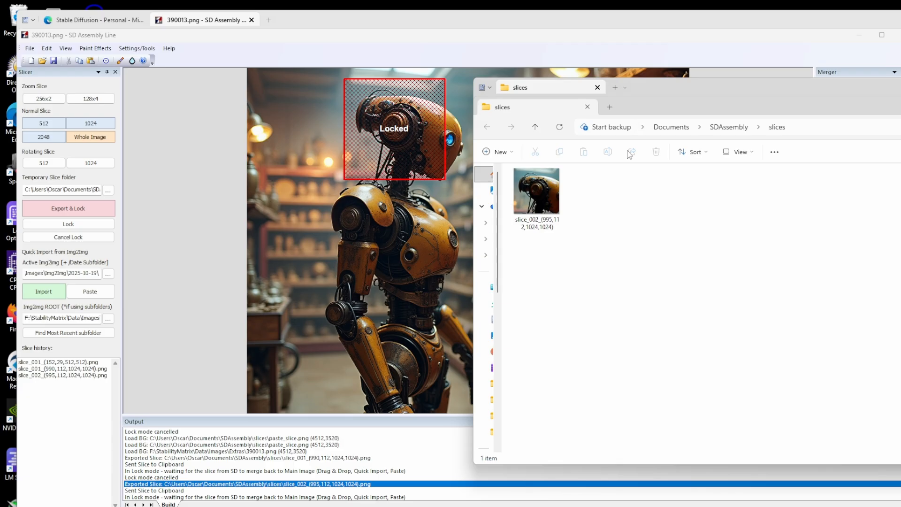
left_click_drag(737, 96, 475, 125)
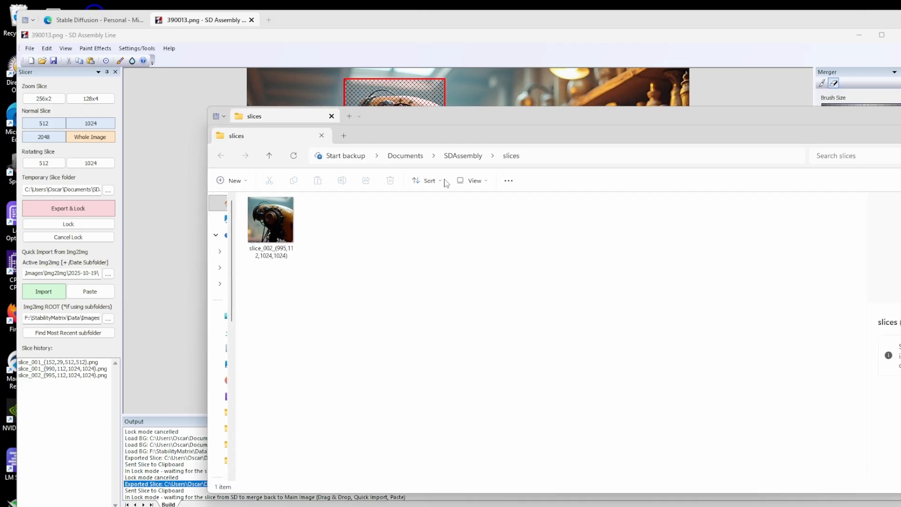
left_click(263, 224)
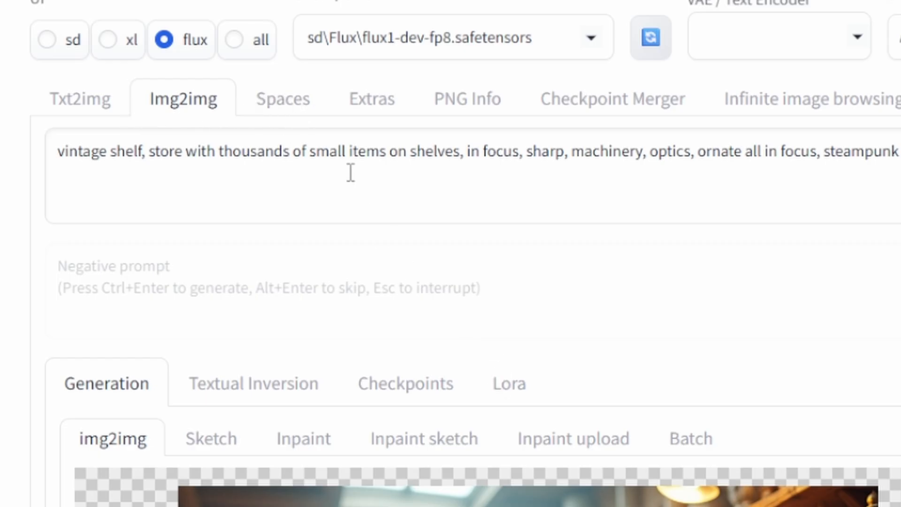
In Stable Diffusion, switch to Inpaint and load the exported head slice from the slices folder as its source image
scroll(387, 338, "down", 2)
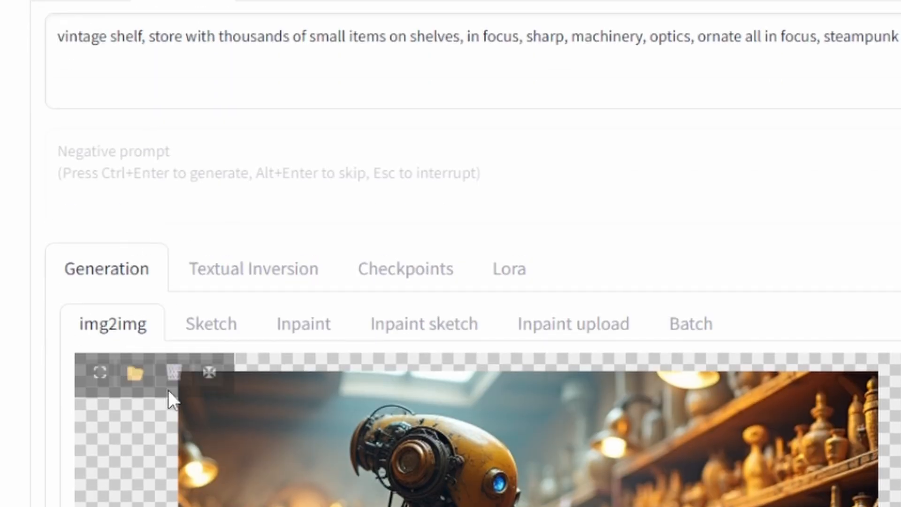
left_click(310, 330)
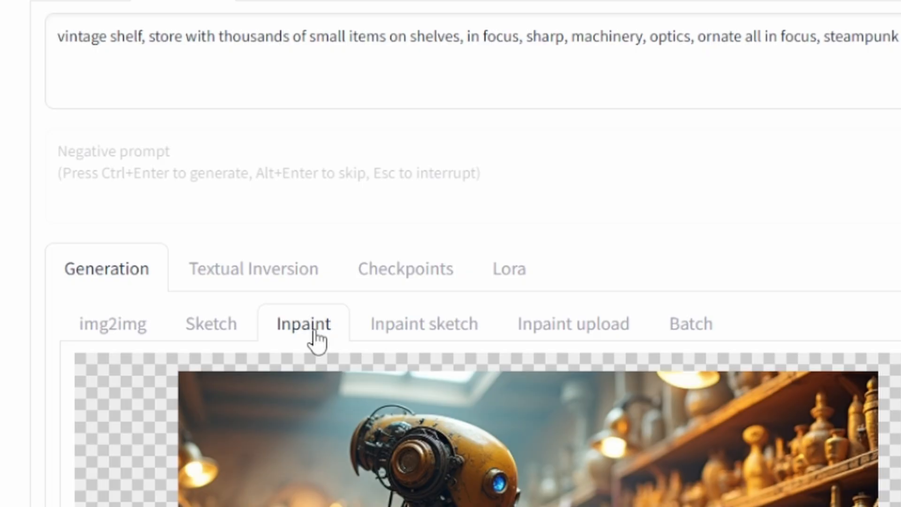
scroll(438, 141, "up", 2)
scroll(429, 145, "down", 1)
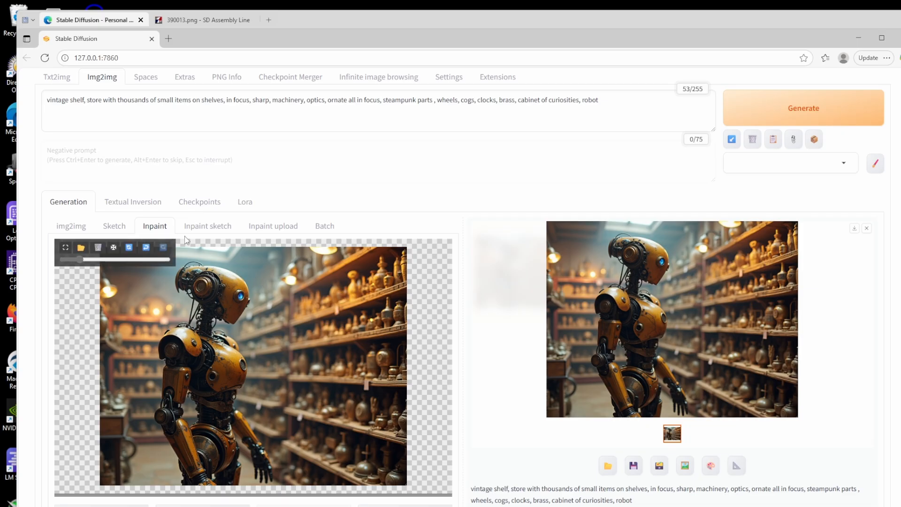
scroll(159, 141, "up", 1)
scroll(268, 213, "down", 1)
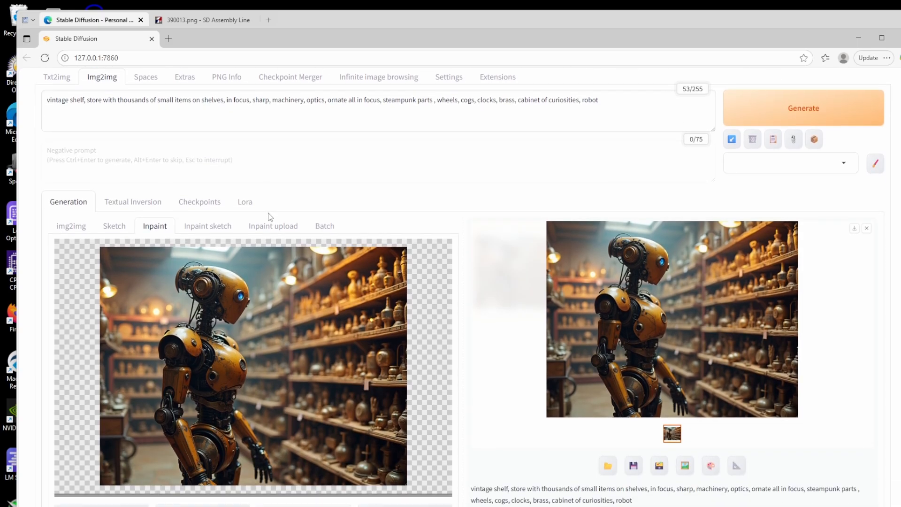
key("alt+Tab")
left_click_drag(408, 238, 251, 334)
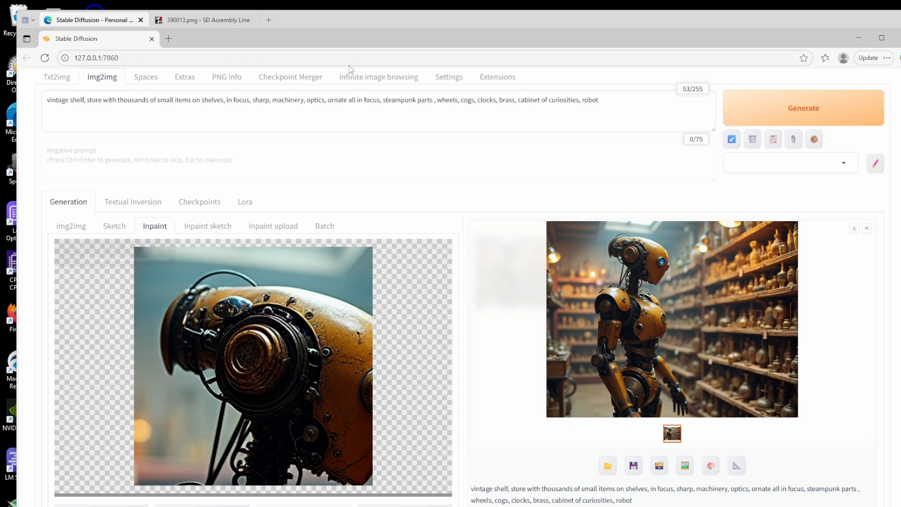
Switch to SD Assembly Line, select the clipboard entry for the exported slice in the output log, and return to Stable Diffusion
left_click(206, 19)
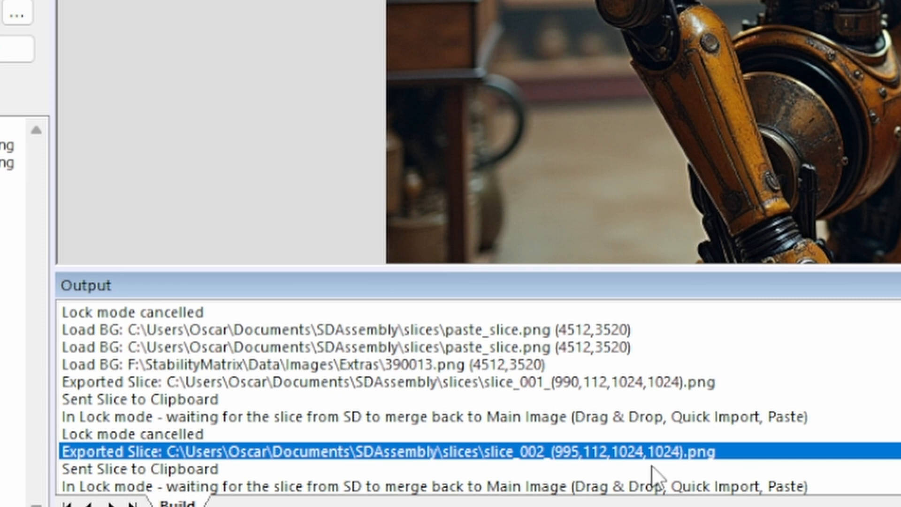
left_click(163, 470)
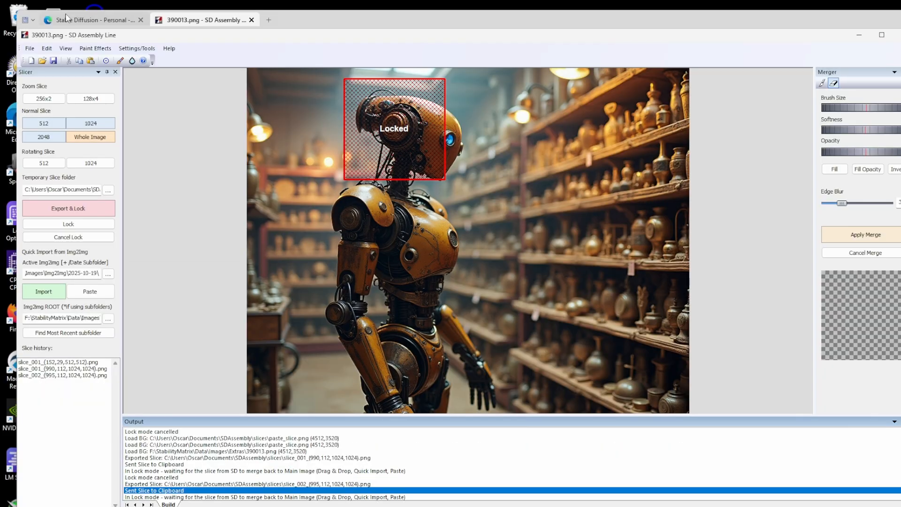
left_click(75, 20)
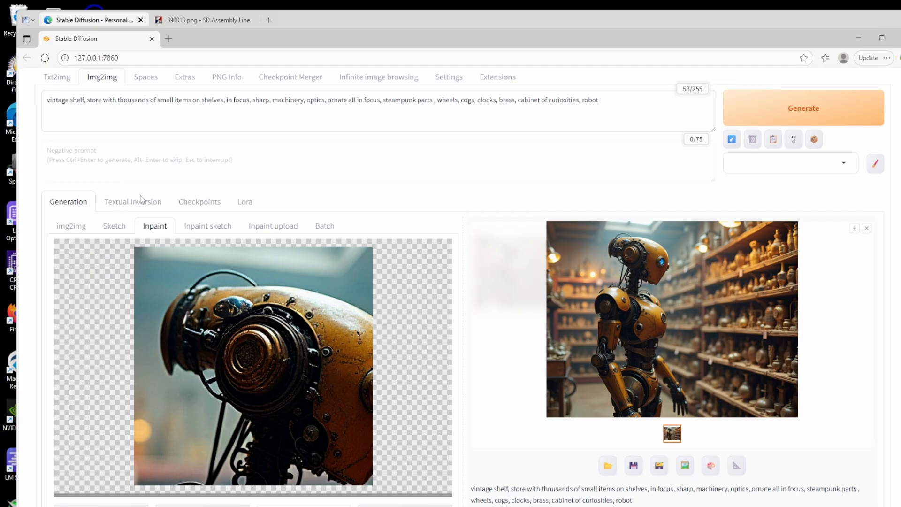
Replace the img2img source image with the head slice from the clipboard and send it to Inpaint
mouse_move(289, 340)
left_mouse_down()
mouse_move(287, 348)
mouse_move(304, 343)
mouse_move(295, 351)
left_mouse_up()
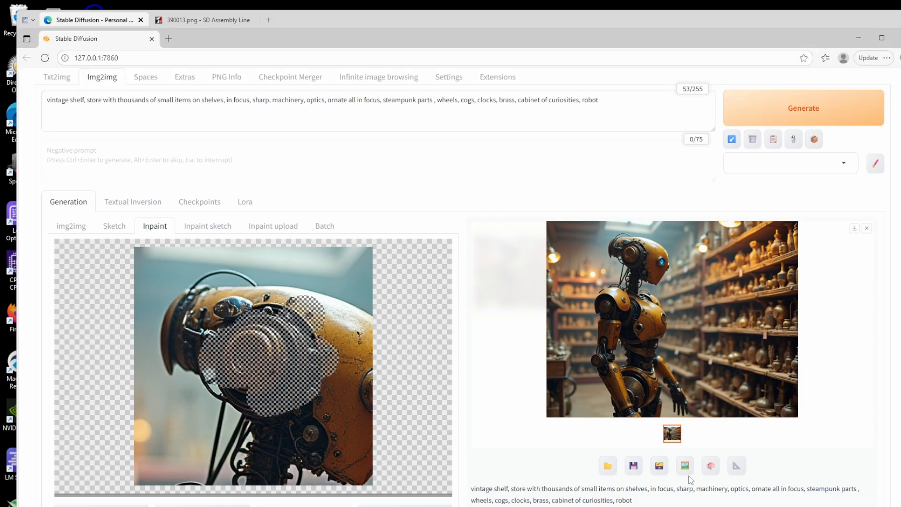
left_click(684, 465)
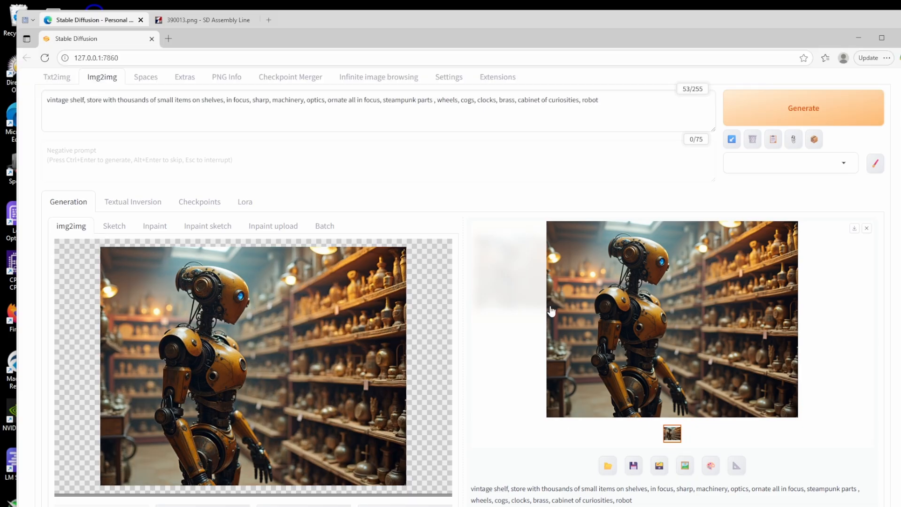
key("ctrl+v")
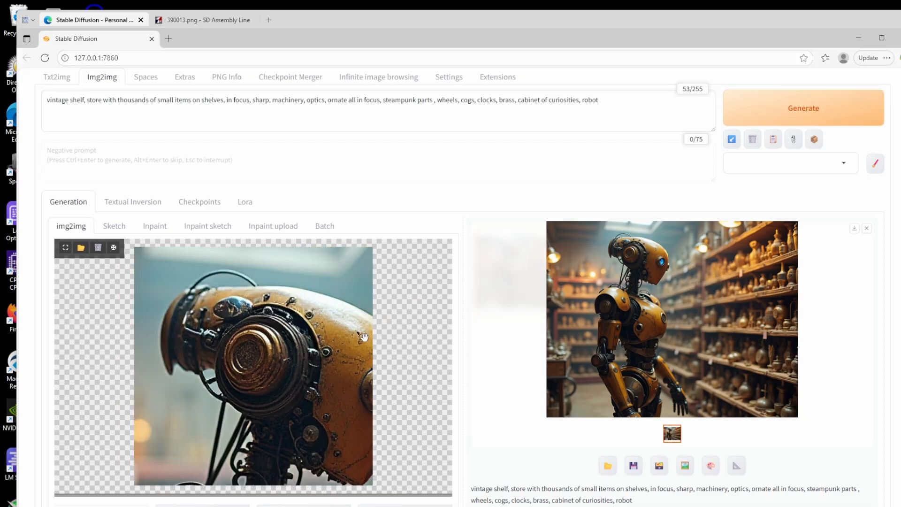
scroll(285, 473, "down", 1)
left_click(286, 469)
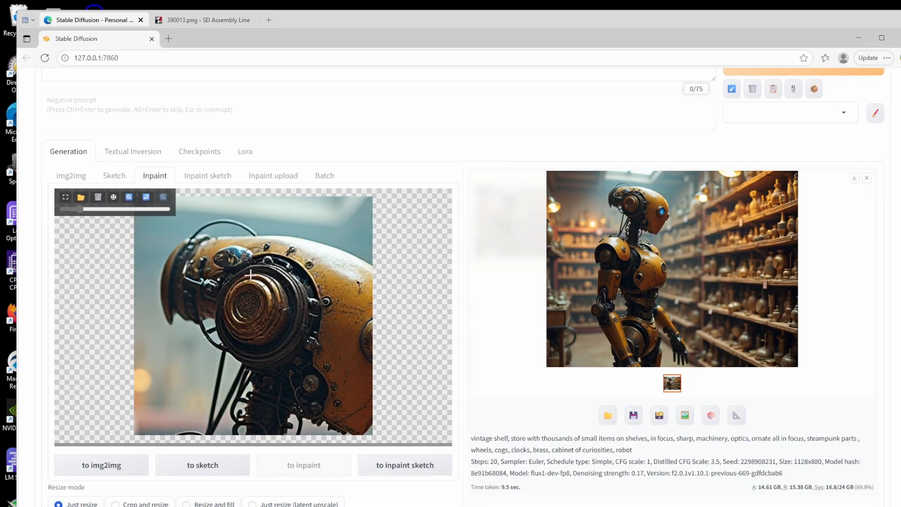
Mask the round dial on the robot's head and generate it with the prompt "steampunk robot head, metal ring,"
mouse_move(256, 269)
left_mouse_down()
mouse_move(228, 298)
mouse_move(233, 339)
mouse_move(267, 354)
mouse_move(306, 327)
mouse_move(298, 282)
mouse_move(268, 281)
mouse_move(283, 314)
mouse_move(271, 328)
left_mouse_up()
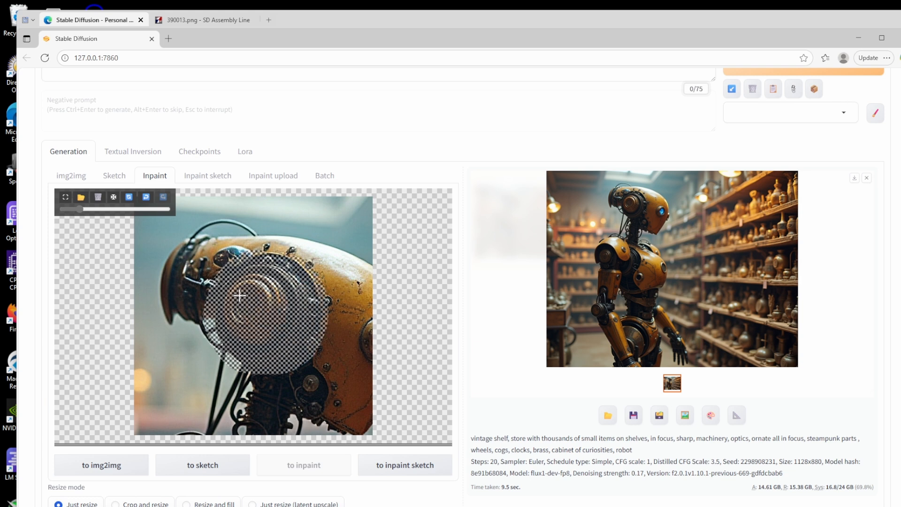
scroll(483, 314, "up", 3)
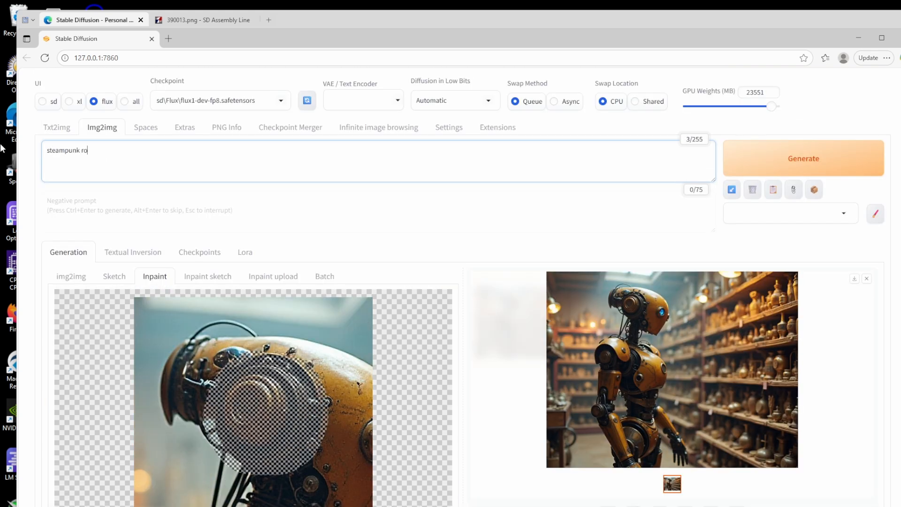
type("d,")
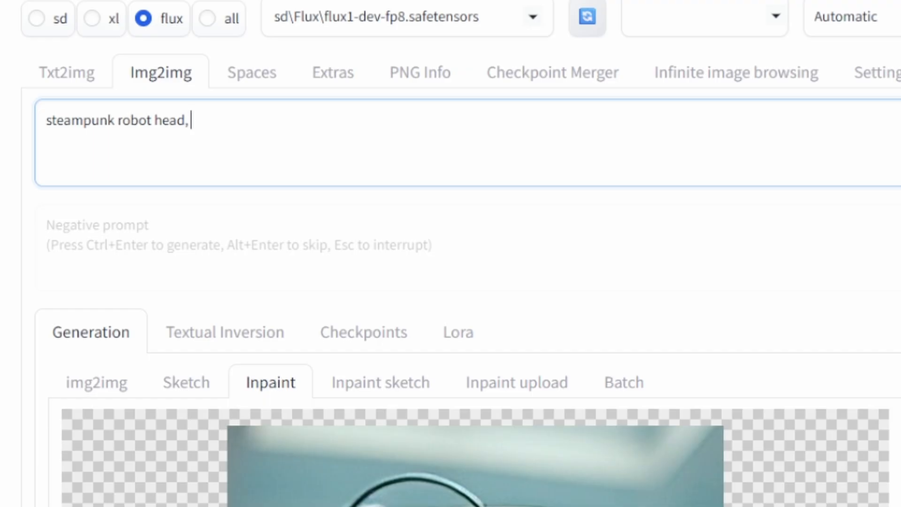
type(" metal ring,")
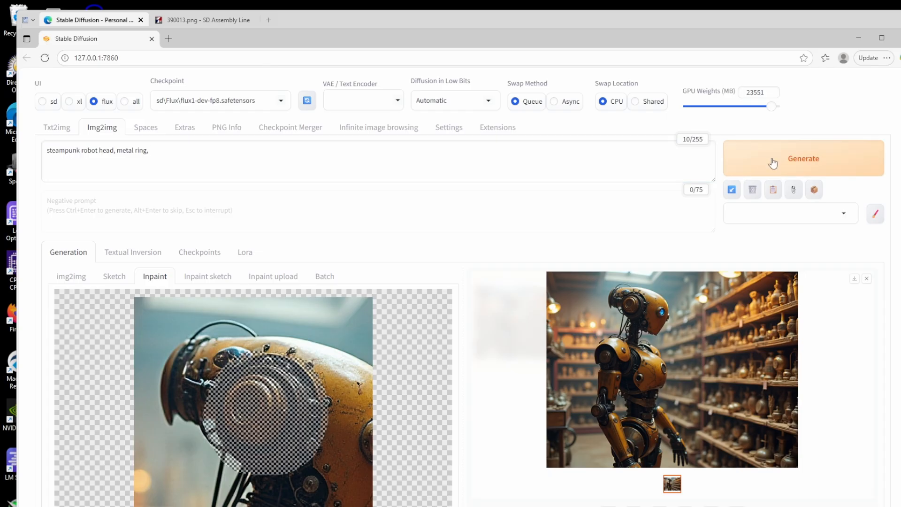
left_click(772, 163)
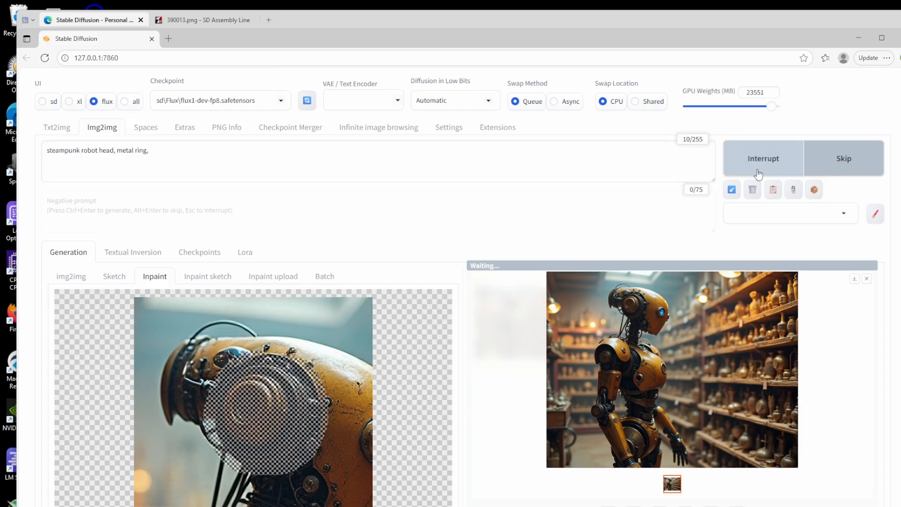
Examine the generated head slice at enlarged size and close the preview
scroll(485, 379, "down", 2)
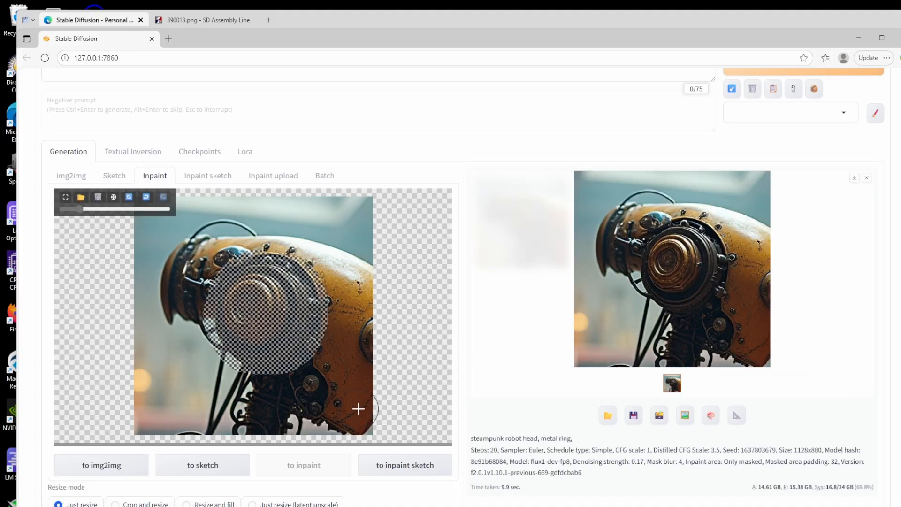
left_click(699, 246)
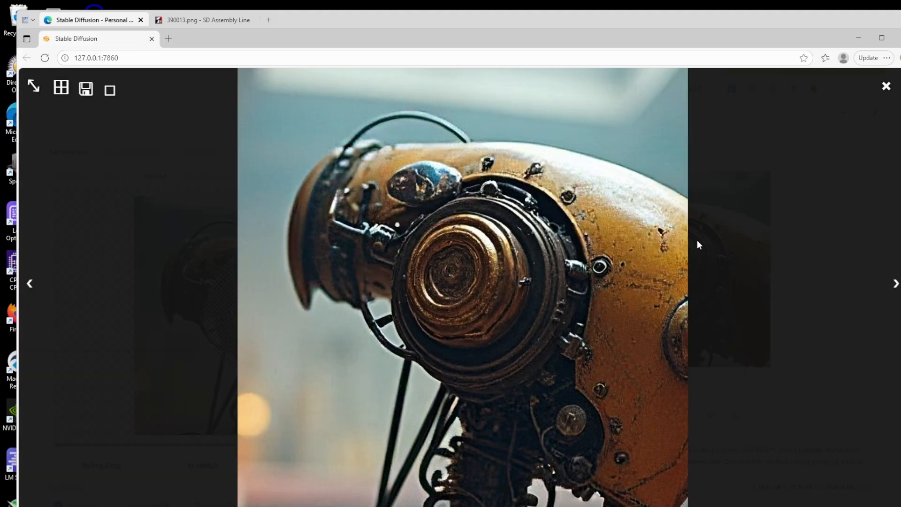
left_click(746, 314)
Set the denoising strength to 0.5 and regenerate the masked dial
scroll(337, 430, "down", 8)
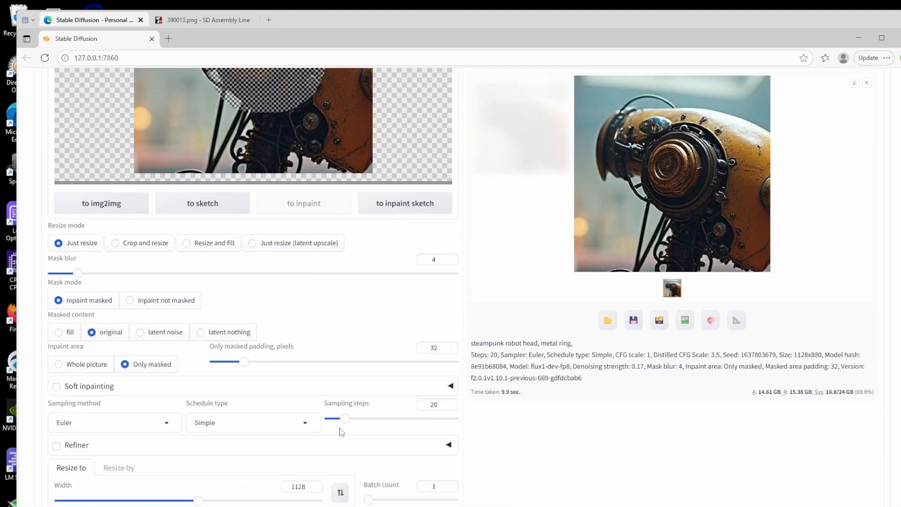
left_click_drag(128, 443, 249, 448)
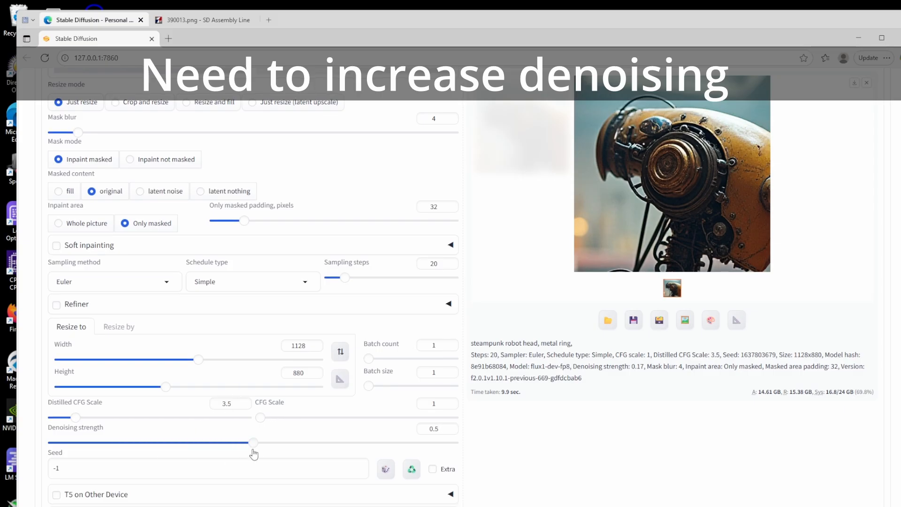
scroll(586, 331, "up", 8)
scroll(543, 376, "down", 3)
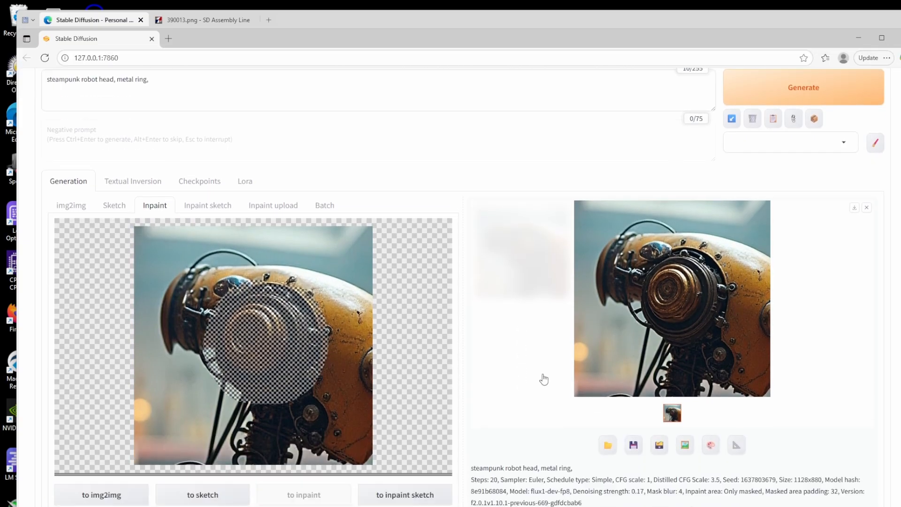
scroll(774, 150, "up", 3)
left_click(803, 162)
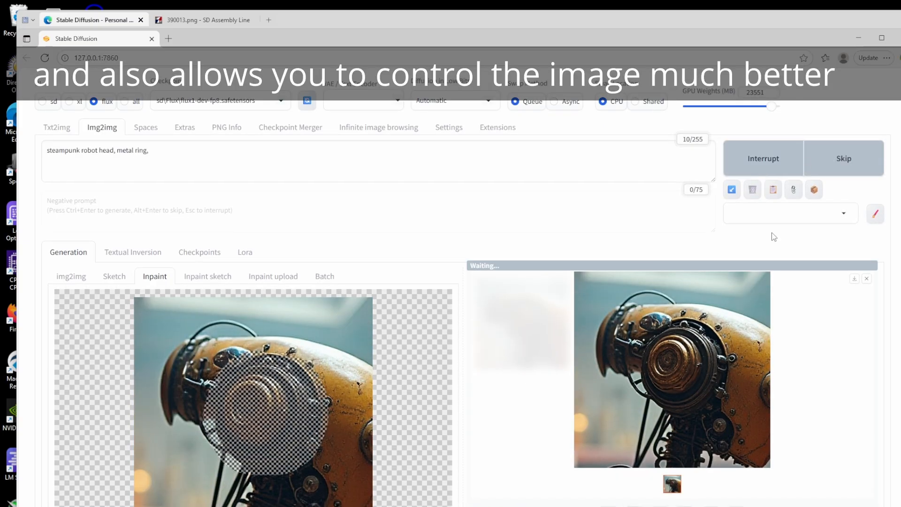
Inspect the regenerated dial in the enlarged preview and return to the Inpaint page
scroll(376, 305, "down", 1)
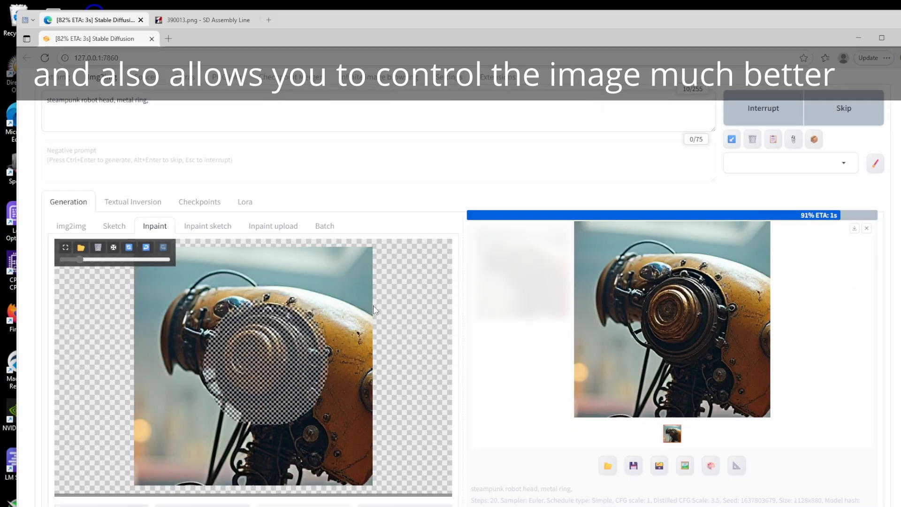
left_click(641, 316)
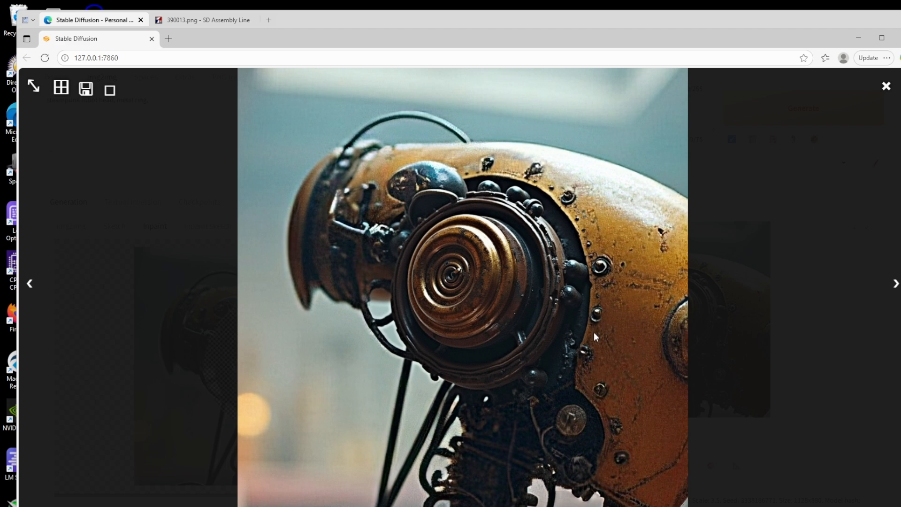
left_click(713, 481)
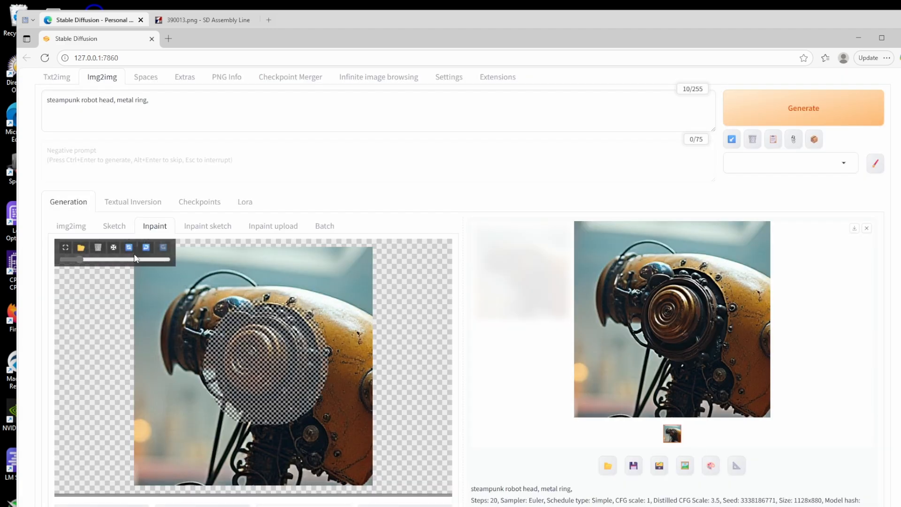
Use the regenerated head as the inpaint source and paint a new curved mask along the yellow shell beside the dial
left_click(130, 249)
scroll(232, 295, "up", 5)
mouse_move(270, 304)
left_mouse_down()
mouse_move(312, 300)
mouse_move(347, 311)
mouse_move(377, 337)
mouse_move(408, 386)
mouse_move(413, 428)
mouse_move(393, 487)
left_mouse_up()
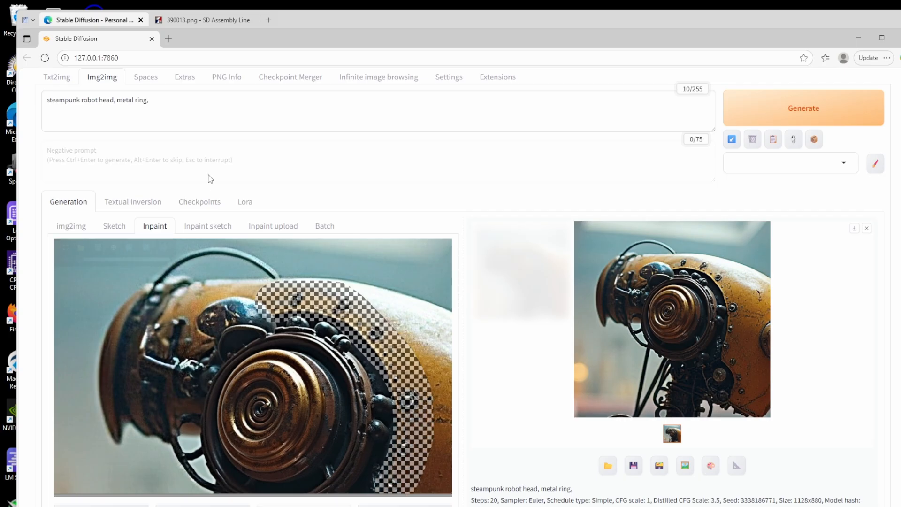
Add "bolts, screw heads" to the end of the prompt and generate the masked shell area
left_click(238, 100)
type("bo")
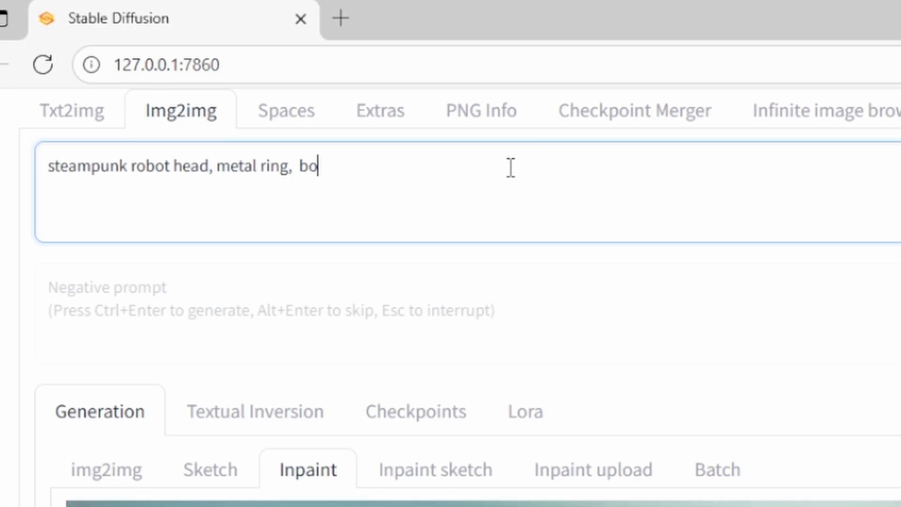
type("lts, screw heads")
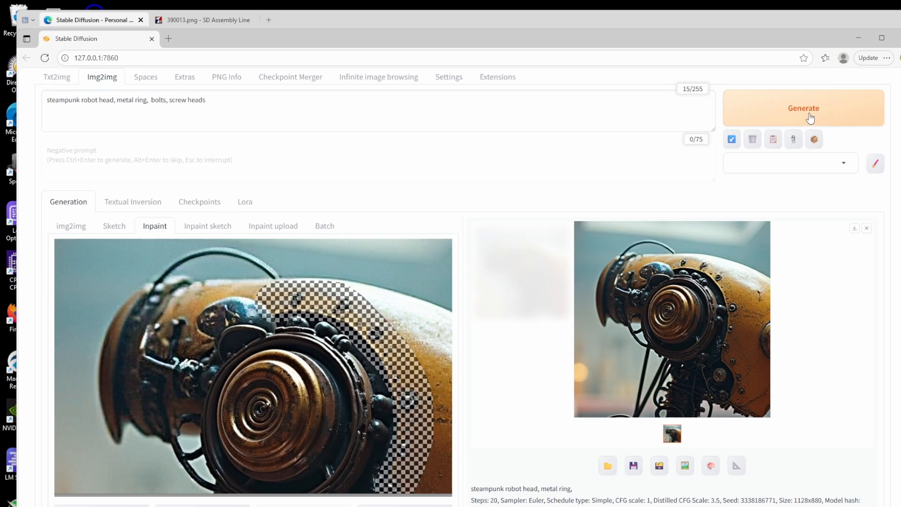
left_click(807, 116)
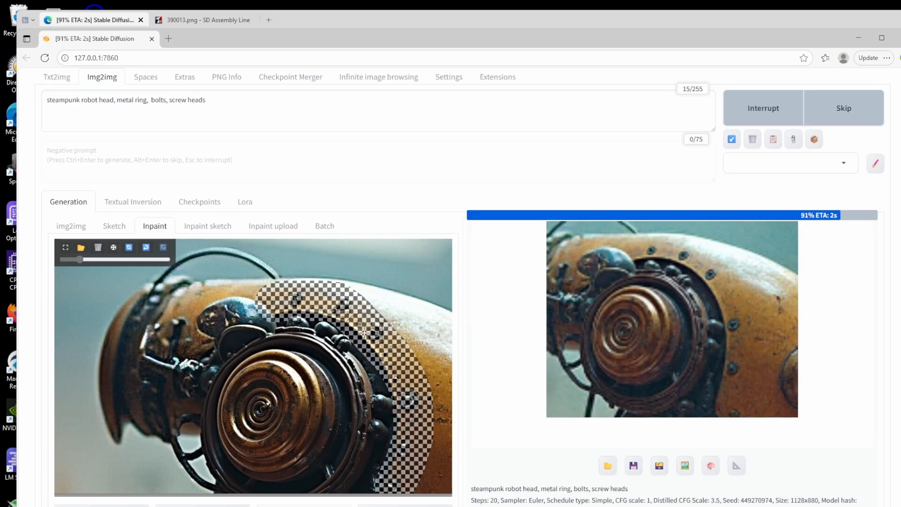
Inspect the regenerated yellow shell and its bolts in the enlarged preview and return to the Inpaint page
left_click(695, 329)
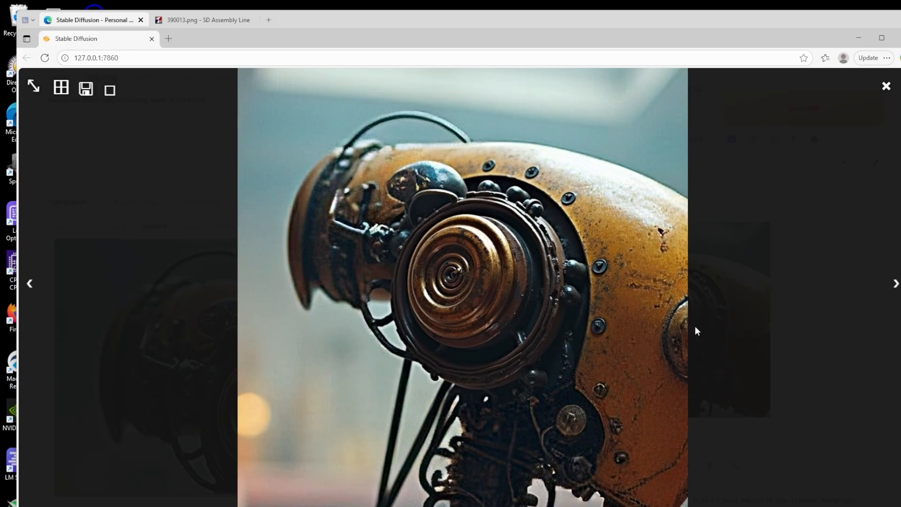
left_click(633, 352)
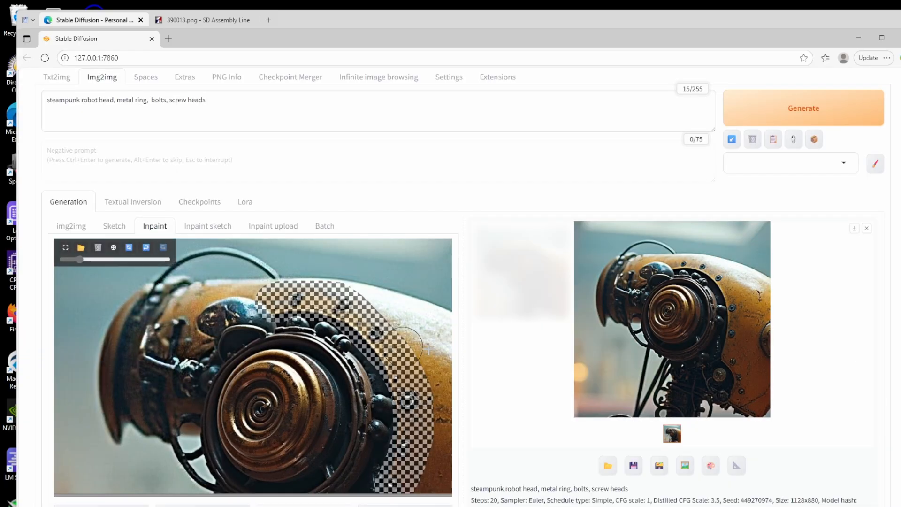
scroll(507, 372, "down", 2)
scroll(506, 371, "up", 1)
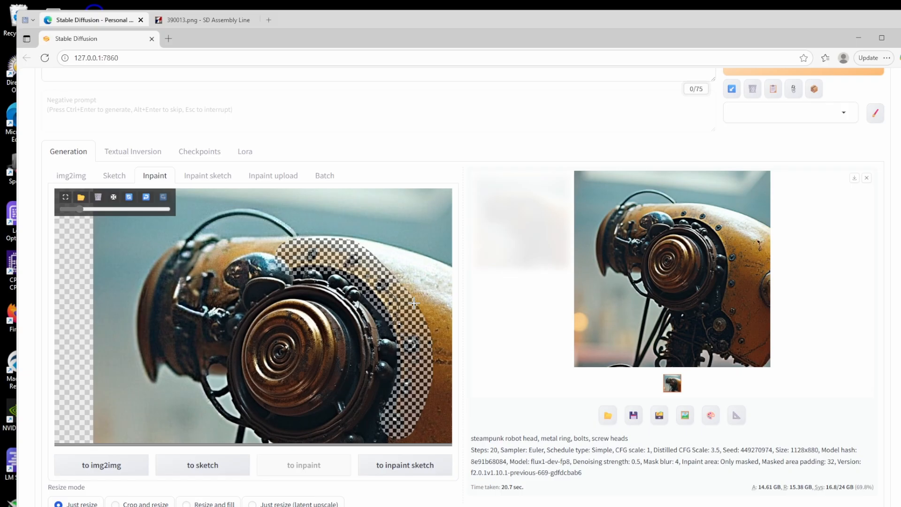
scroll(533, 333, "down", 1)
scroll(517, 328, "up", 1)
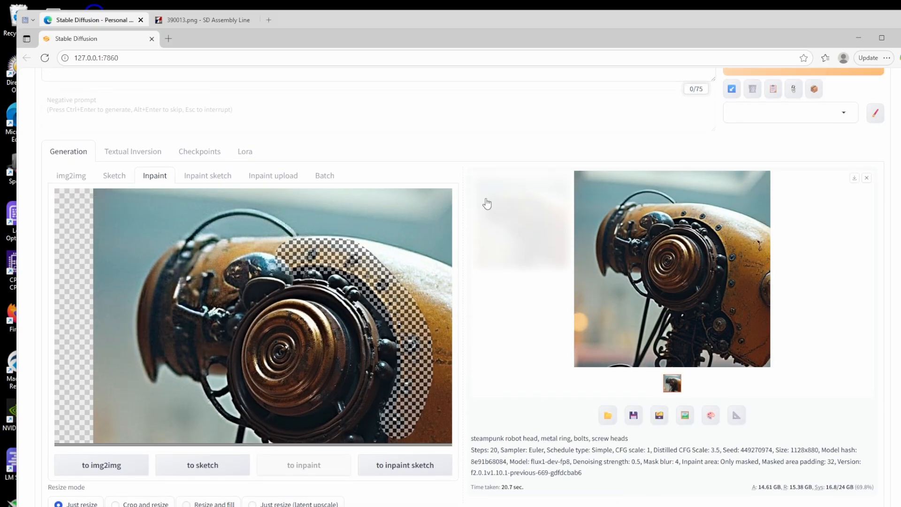
Switch to File Explorer and open the 2025-10-27 output folder inside StabilityMatrix's Images\Img2Img folder
left_click(219, 24)
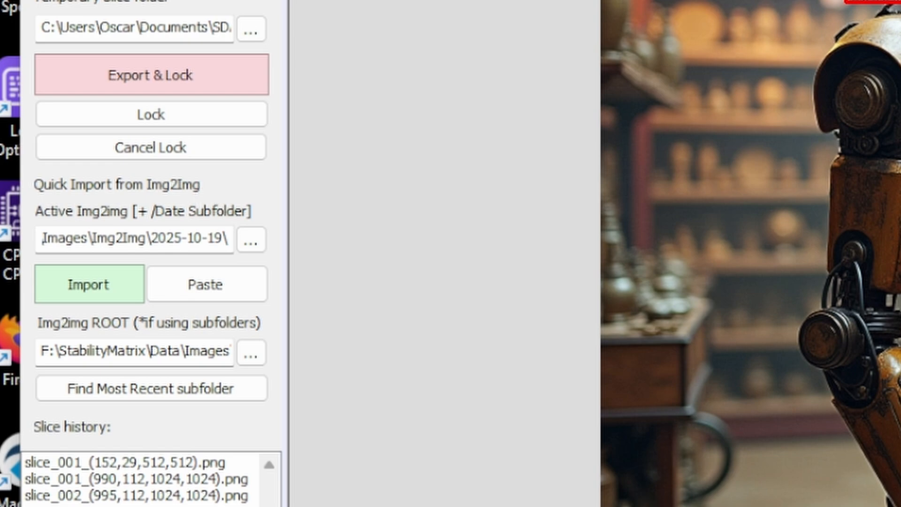
key("alt+Tab")
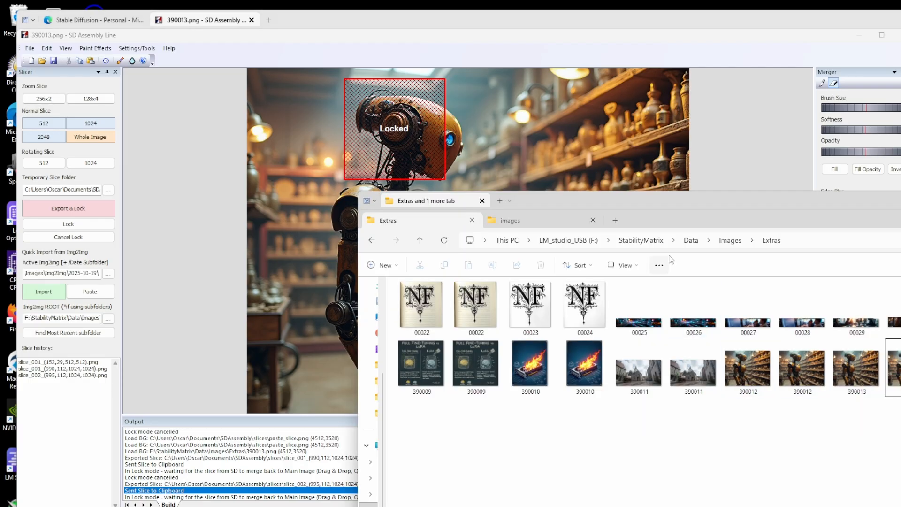
left_click_drag(714, 207, 579, 160)
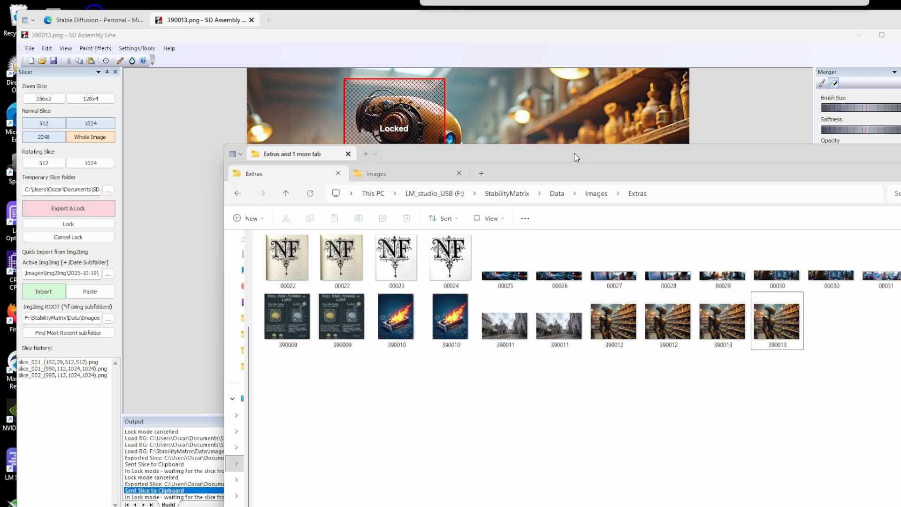
left_click(588, 195)
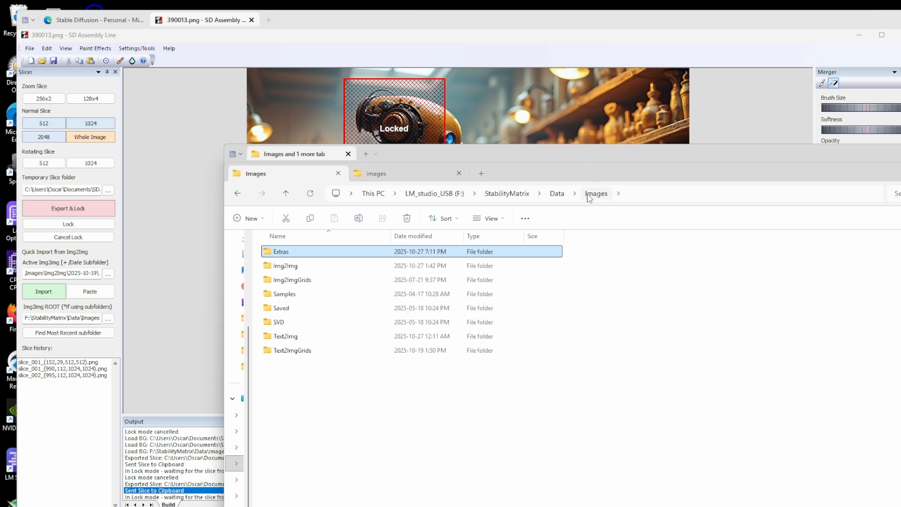
double_click(292, 266)
double_click(293, 256)
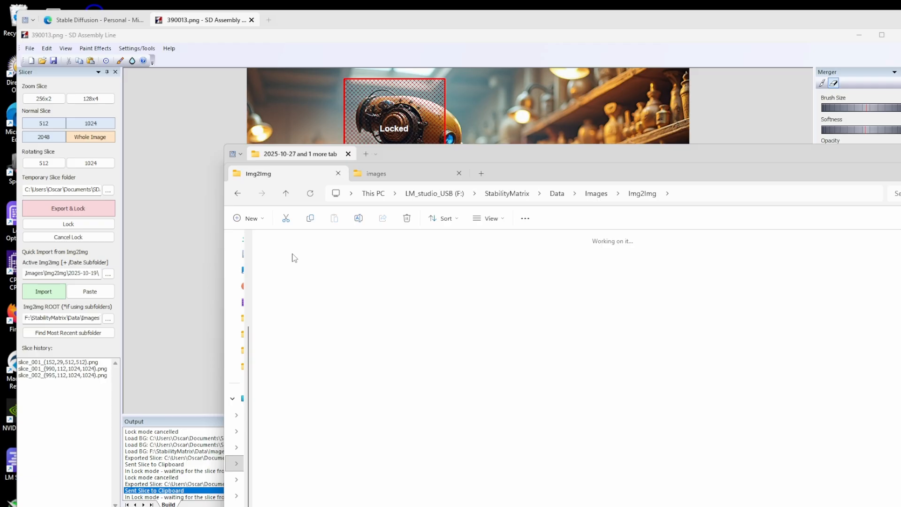
Sort the output images newest first and view 00045-449270974.png before closing the viewer
left_click(451, 219)
left_click(442, 259)
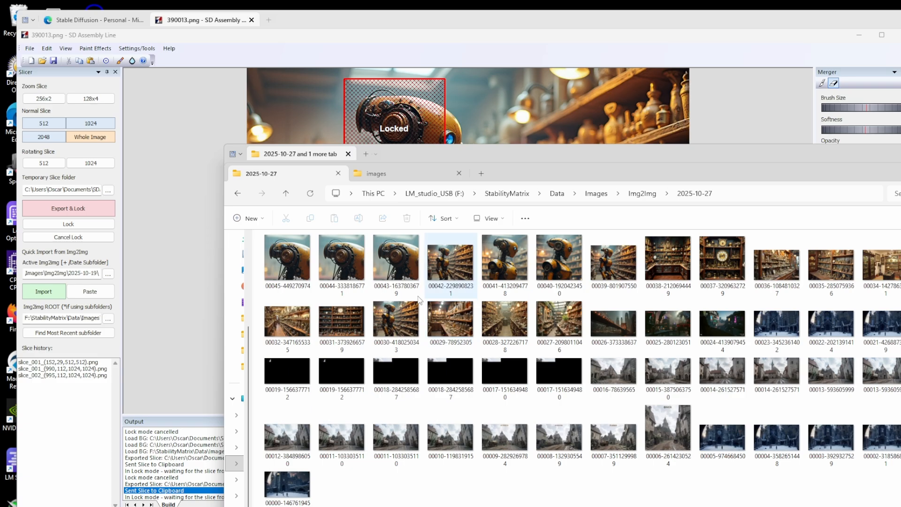
double_click(289, 260)
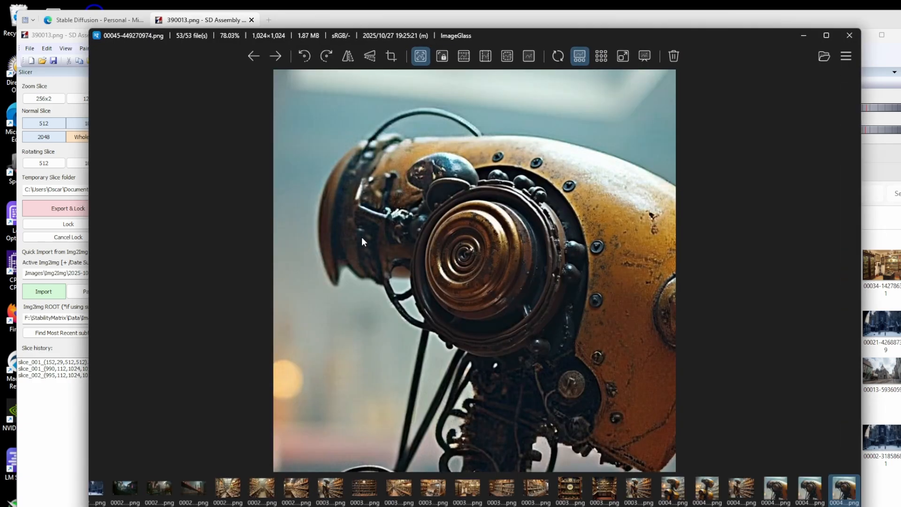
left_click(849, 37)
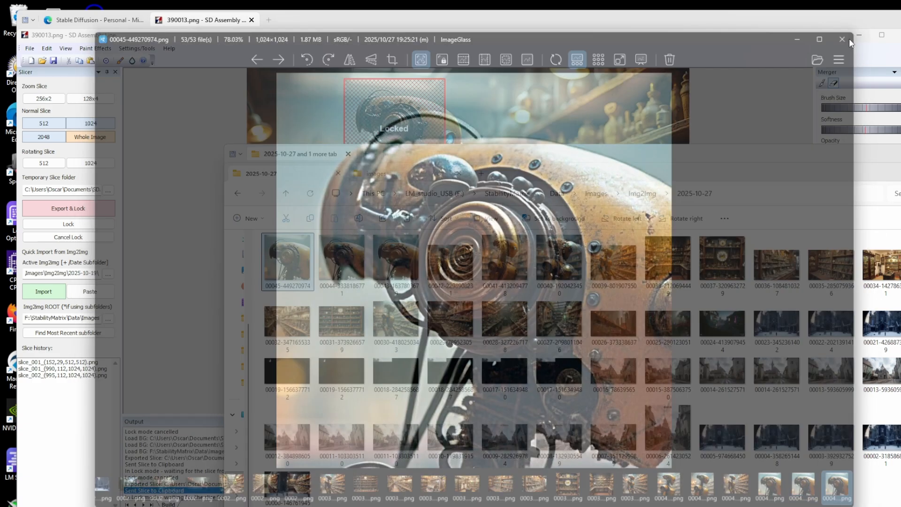
Copy the path F:\StabilityMatrix\Data\Images\Img2Img\2025-10-27 and set it as the active Img2img folder in SD Assembly Line
left_click_drag(483, 170, 668, 235)
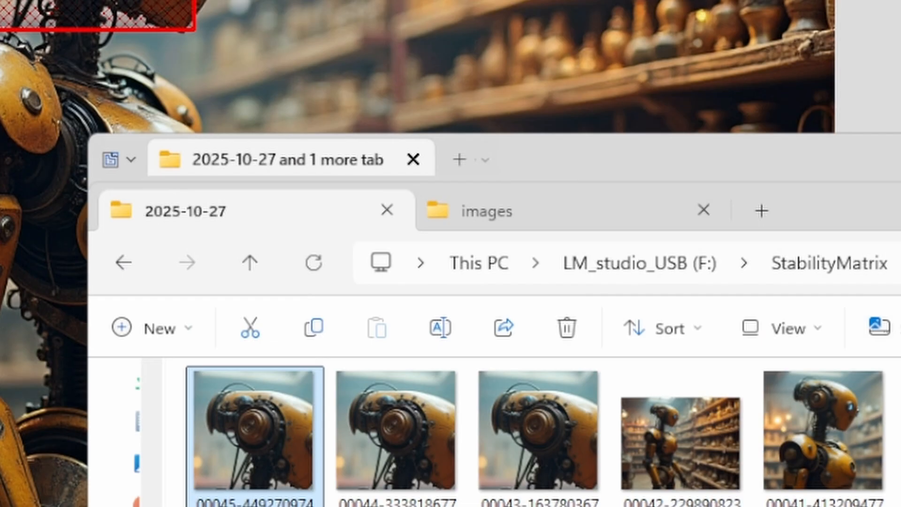
left_click(664, 270)
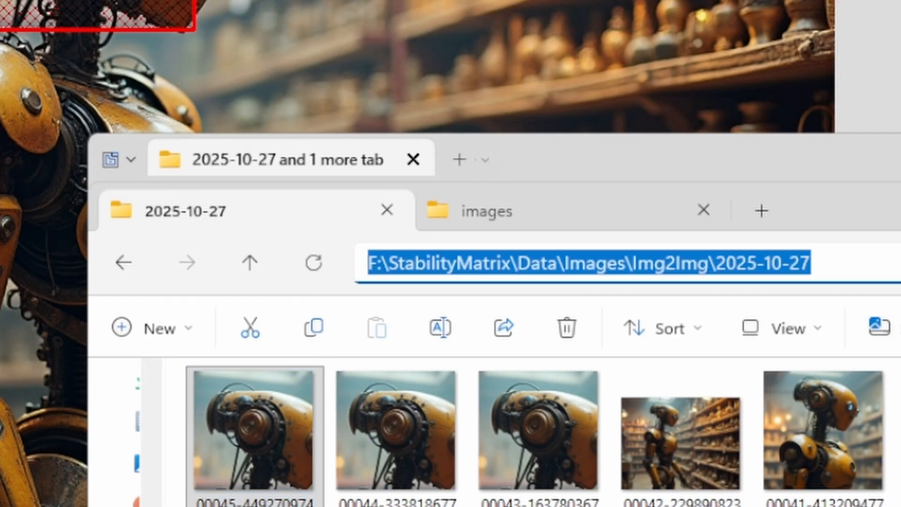
right_click(664, 272)
left_click(835, 328)
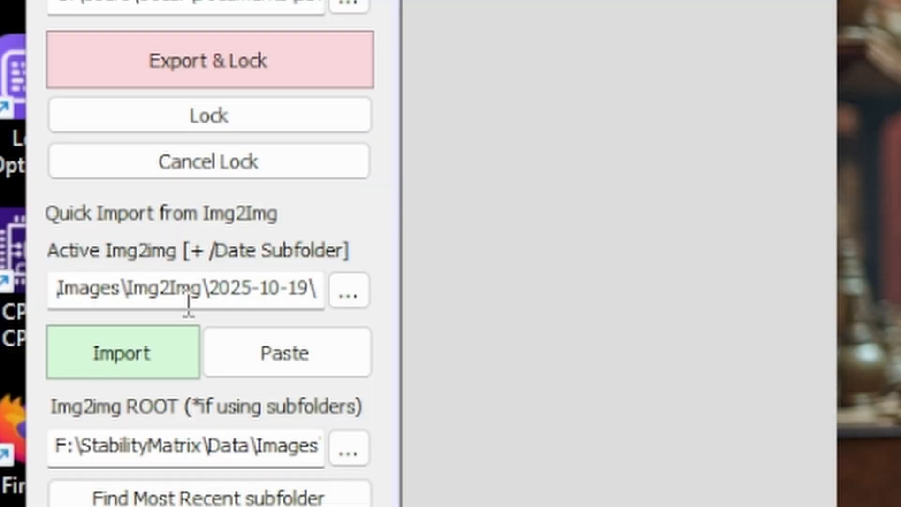
left_click(63, 276)
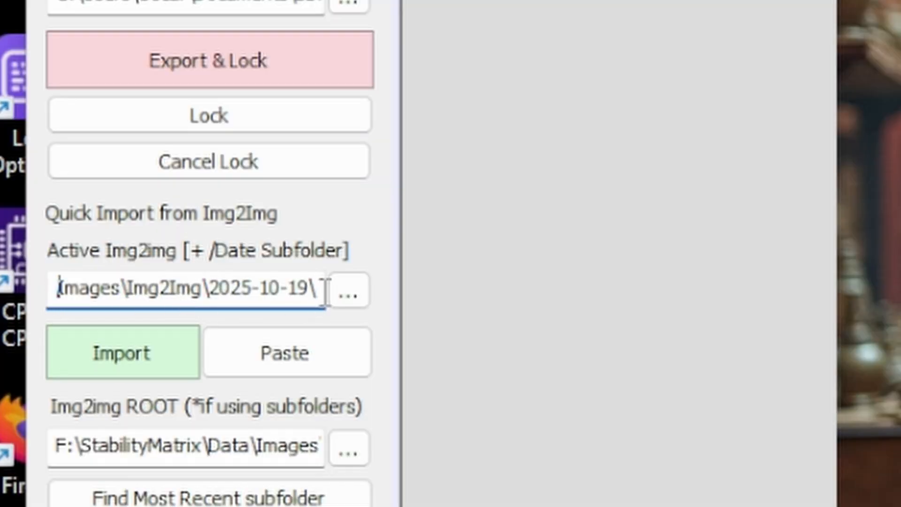
left_click_drag(326, 287, 58, 287)
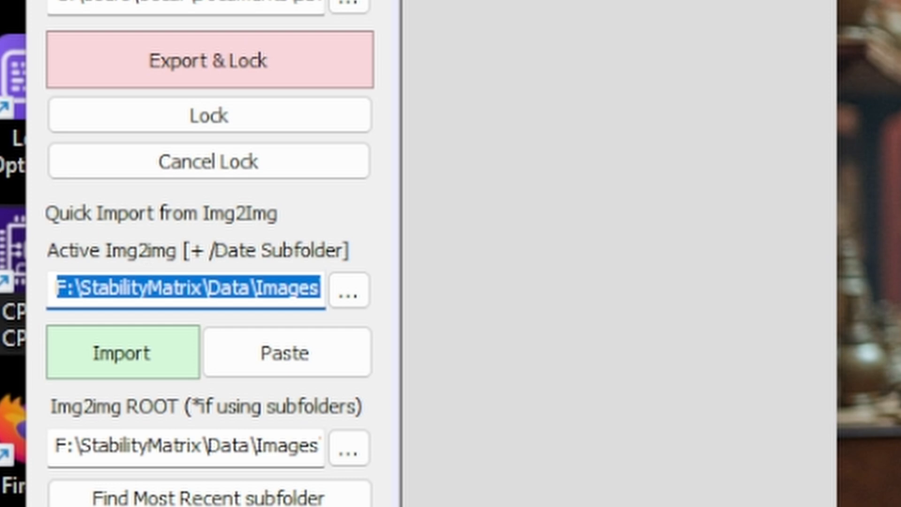
key("ctrl+v")
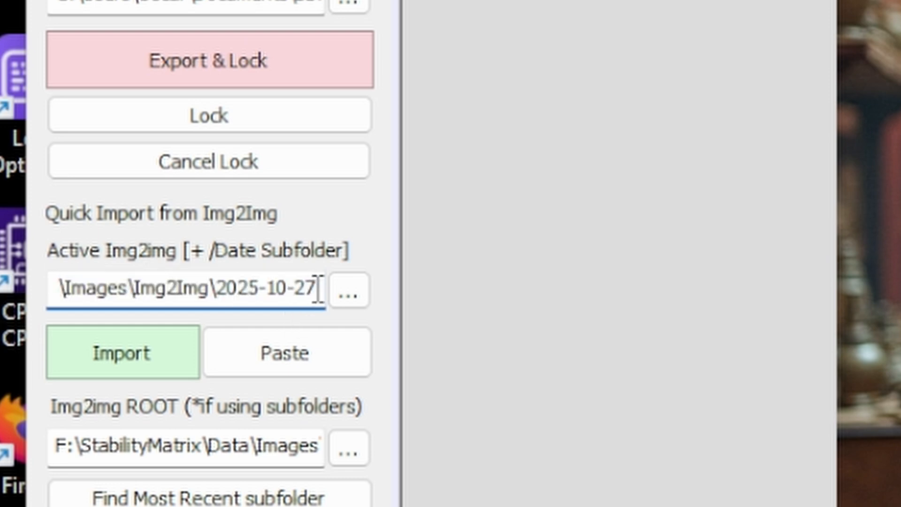
left_click_drag(319, 289, 59, 287)
left_click(251, 284)
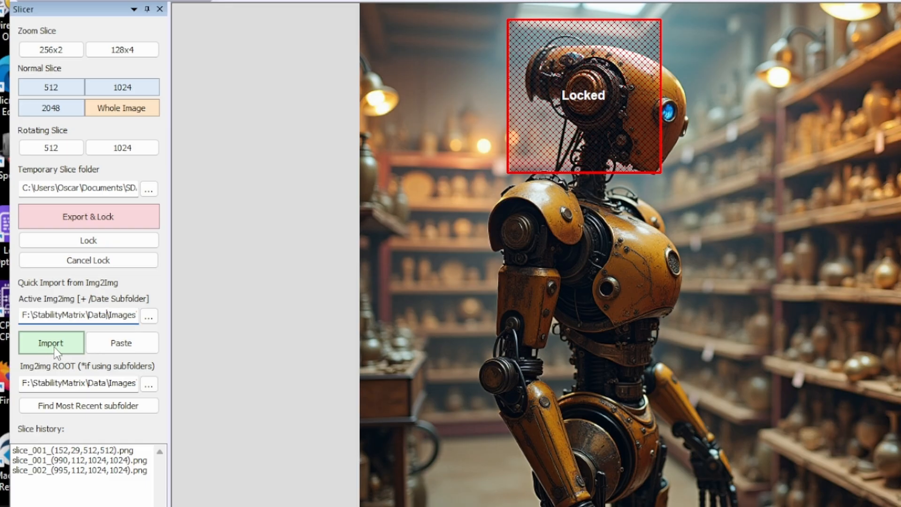
Import the newest inpainted head image from the active Img2img folder into the locked slice area
left_click(55, 345)
left_click(468, 347)
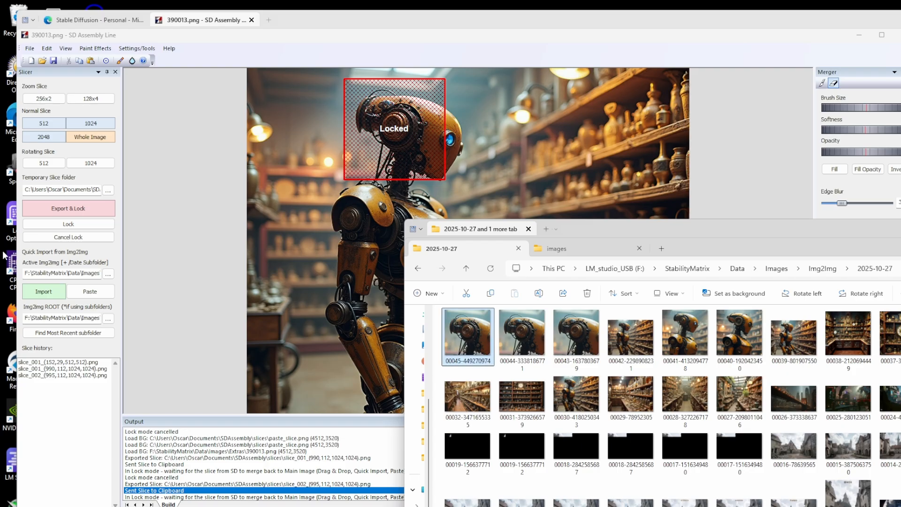
left_click(39, 293)
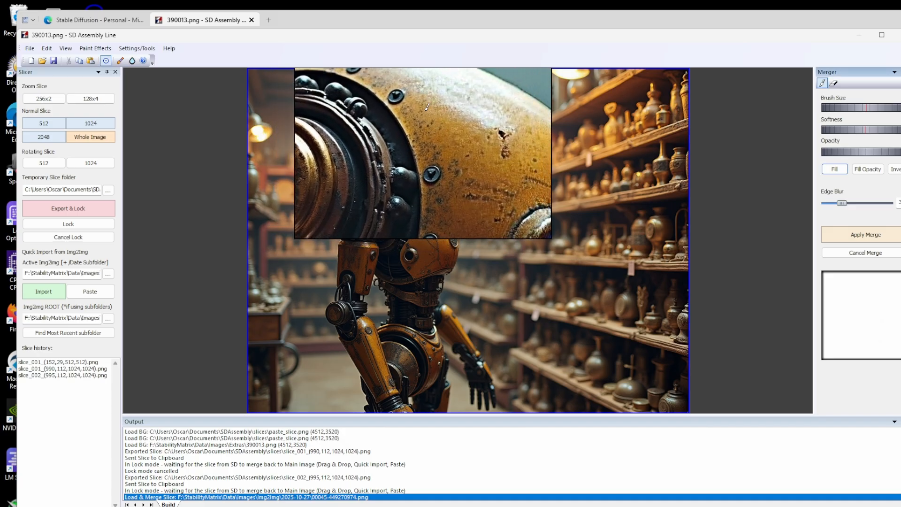
Erase a curved band along the yellow shell from the merge mask and apply the merge to the main image
left_click(833, 83)
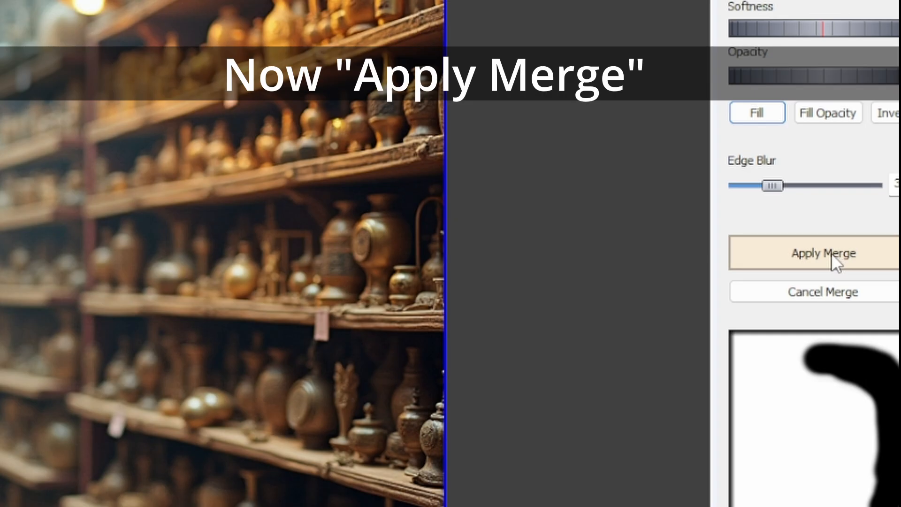
left_click(832, 253)
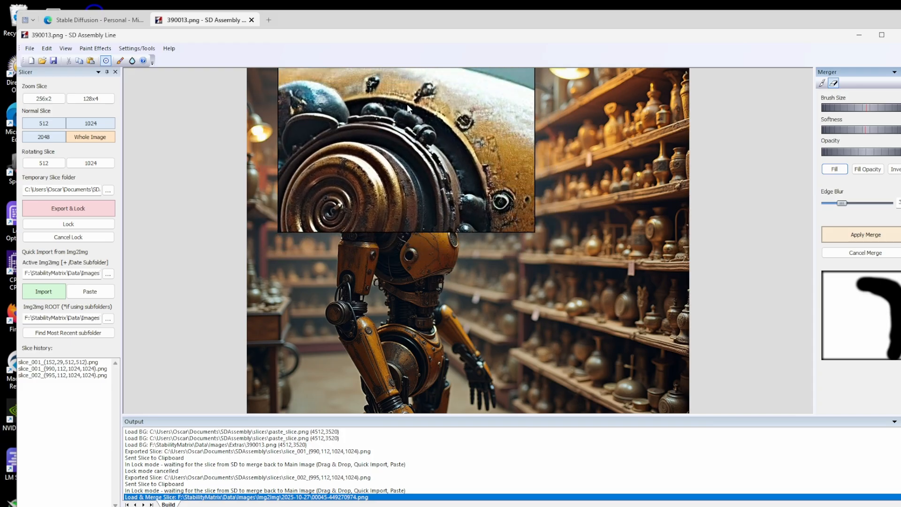
left_click_drag(460, 139, 454, 149)
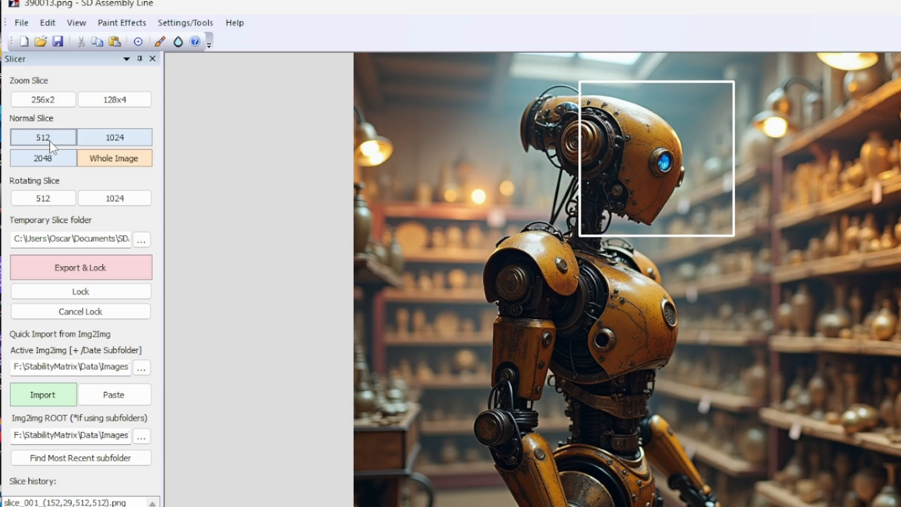
Place a 512 slice over the robot's blue eye, then export and lock it
left_click(50, 127)
left_click(462, 143)
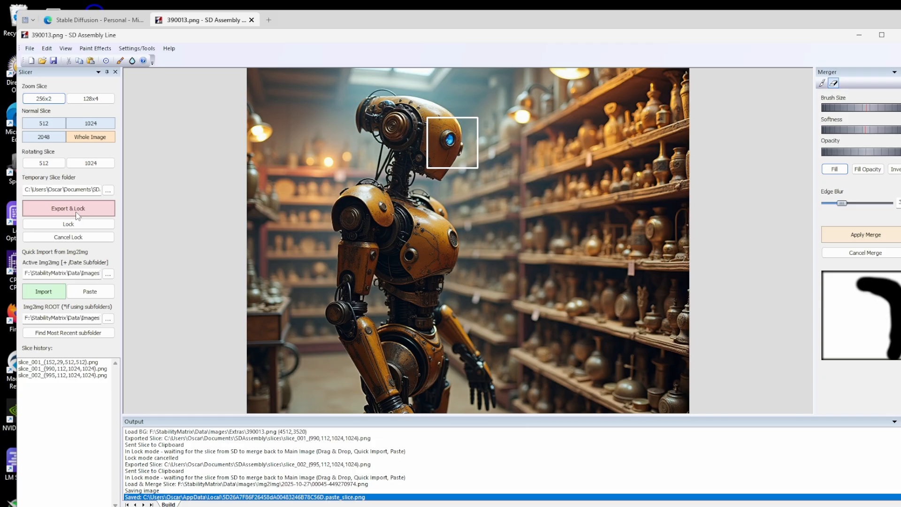
left_click(77, 215)
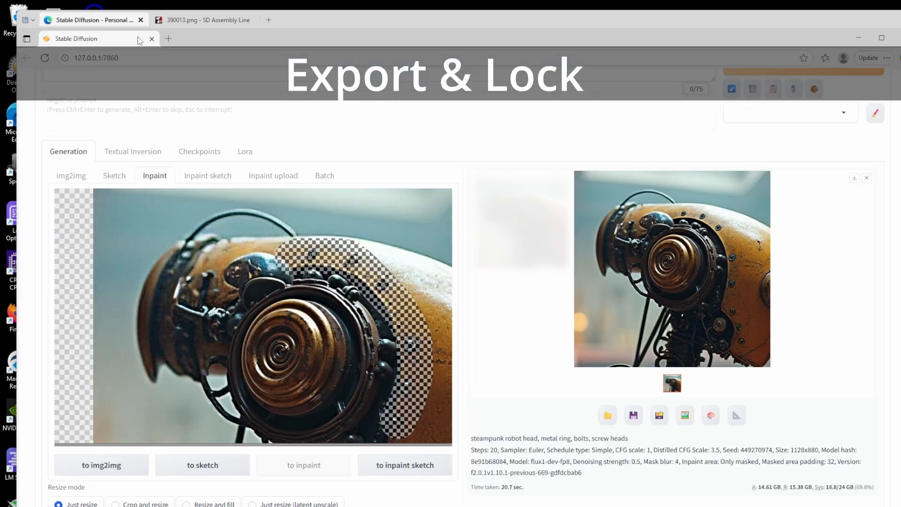
Switch to Stable Diffusion, paste the eye slice as the inpaint source and paint a mask over the eye and the head's edge
left_click(104, 21)
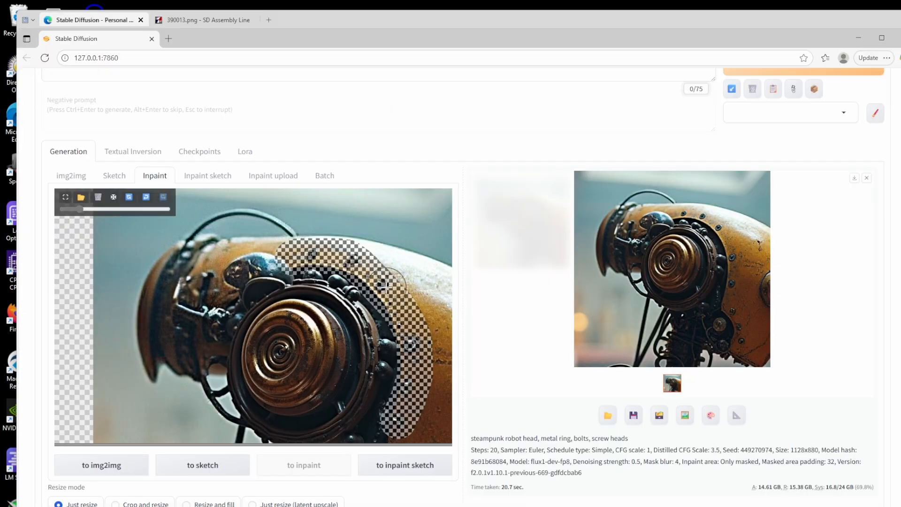
key("ctrl+v")
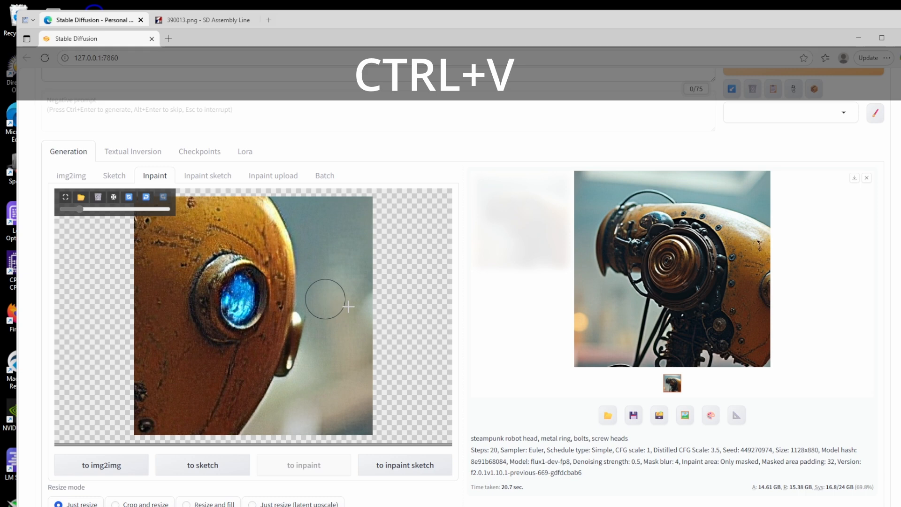
mouse_move(218, 255)
left_mouse_down()
mouse_move(243, 348)
mouse_move(215, 296)
mouse_move(254, 256)
mouse_move(217, 289)
mouse_move(282, 308)
mouse_move(271, 361)
mouse_move(295, 325)
mouse_move(289, 224)
left_mouse_up()
Add "robot eyes, blue light" to the end of the prompt and generate the masked eye
scroll(283, 158, "up", 2)
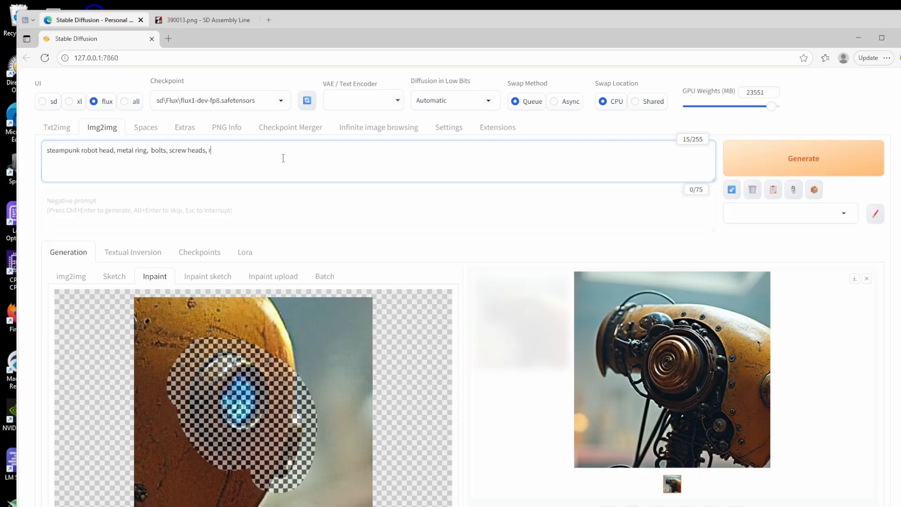
type("obot eyes,")
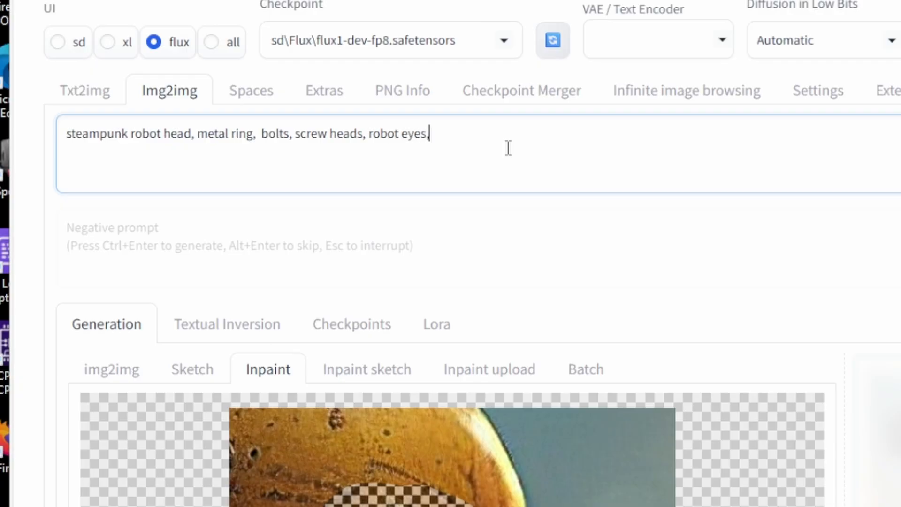
type(" bluer ")
type("light")
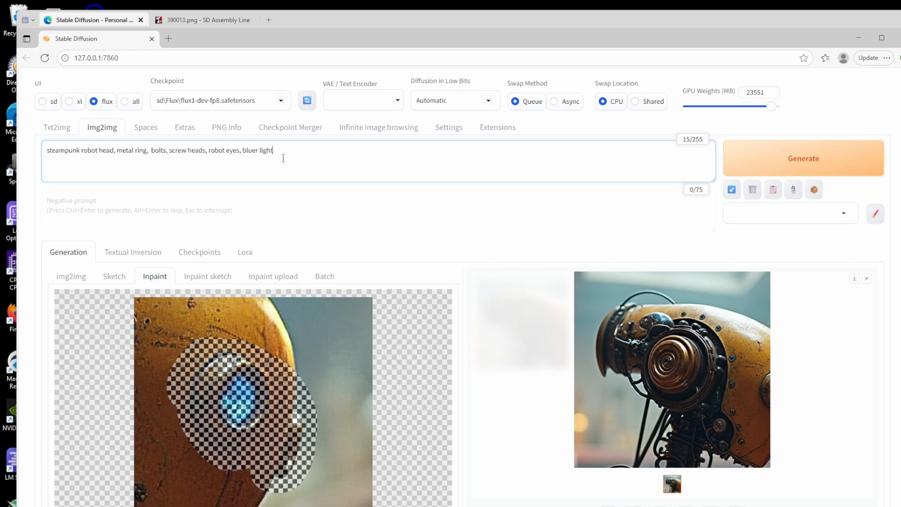
key("Left")
key("Left")
key("Left")
key("Left")
key("Left")
key("Left")
key("BackSpace")
left_click(774, 173)
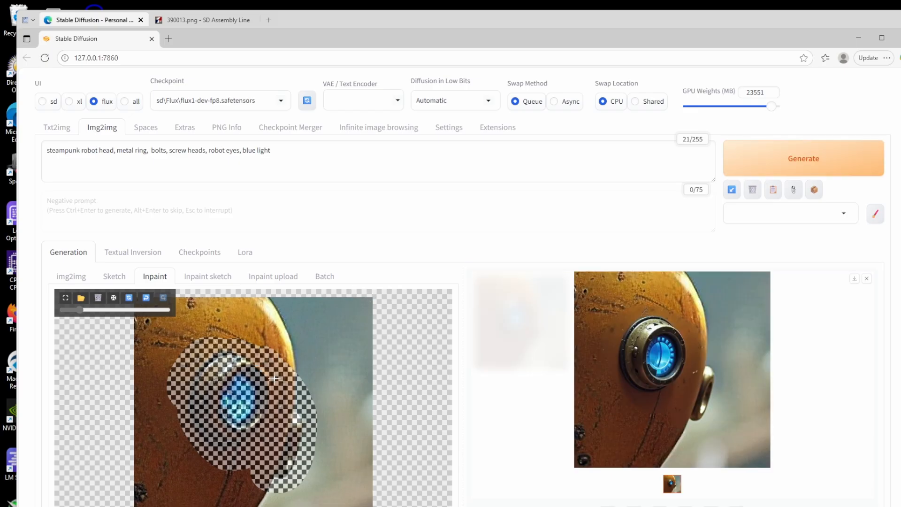
Regenerate the eye with the mask widened around it and "yellow distressed metal" added to the end of the prompt
mouse_move(279, 369)
left_mouse_down()
mouse_move(234, 337)
mouse_move(196, 339)
mouse_move(179, 380)
mouse_move(185, 449)
mouse_move(262, 483)
left_mouse_up()
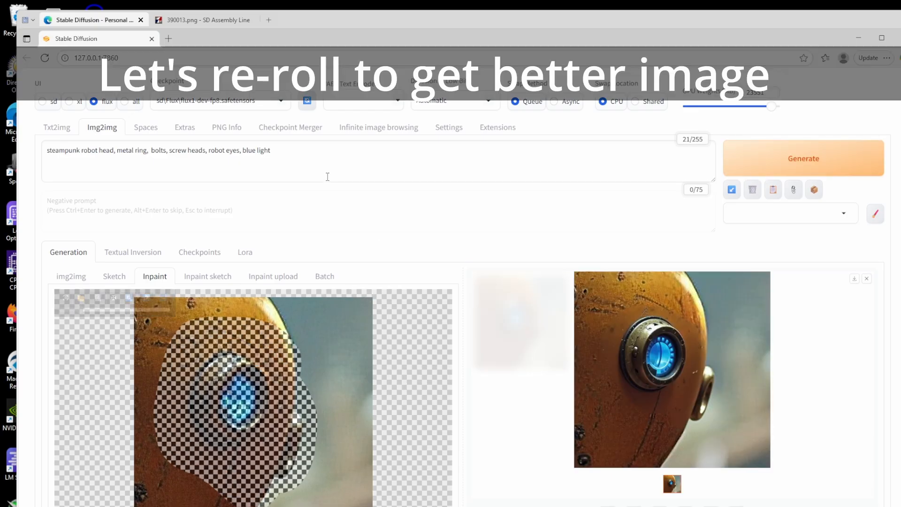
left_click(280, 152)
type(",")
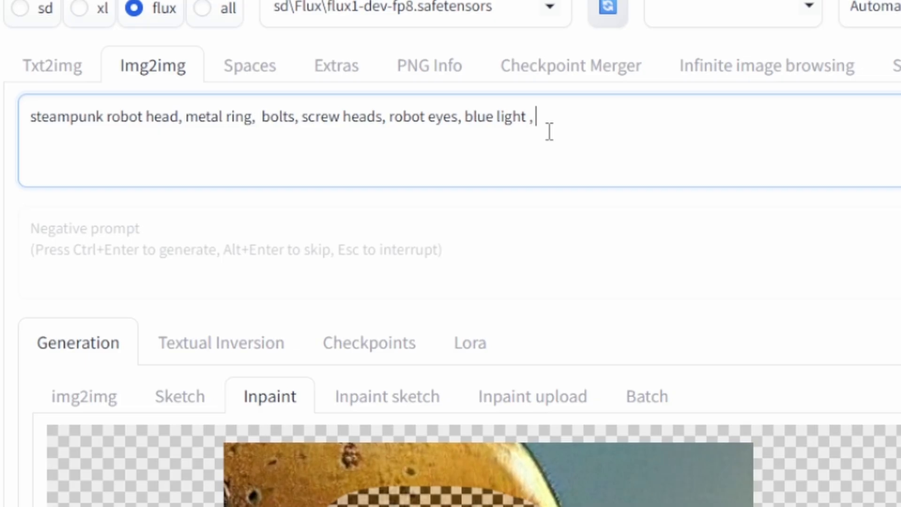
type(" yellow d")
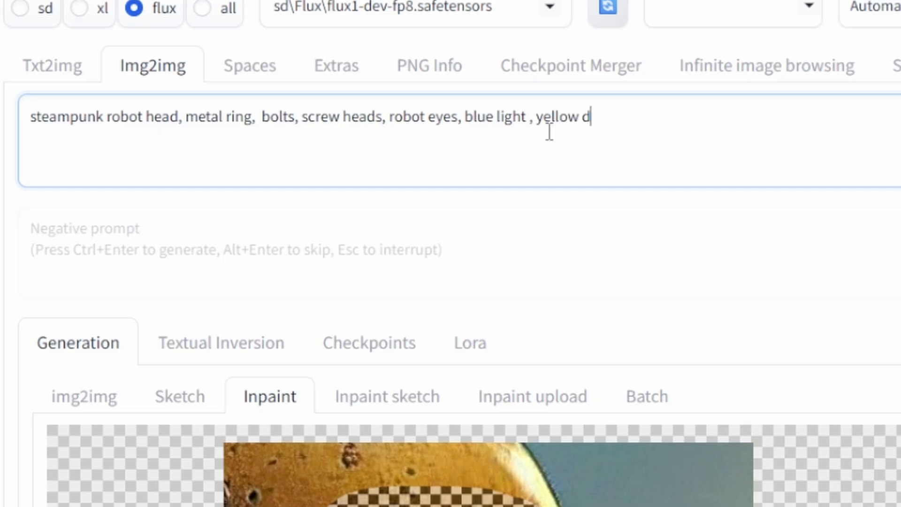
type("istressed ")
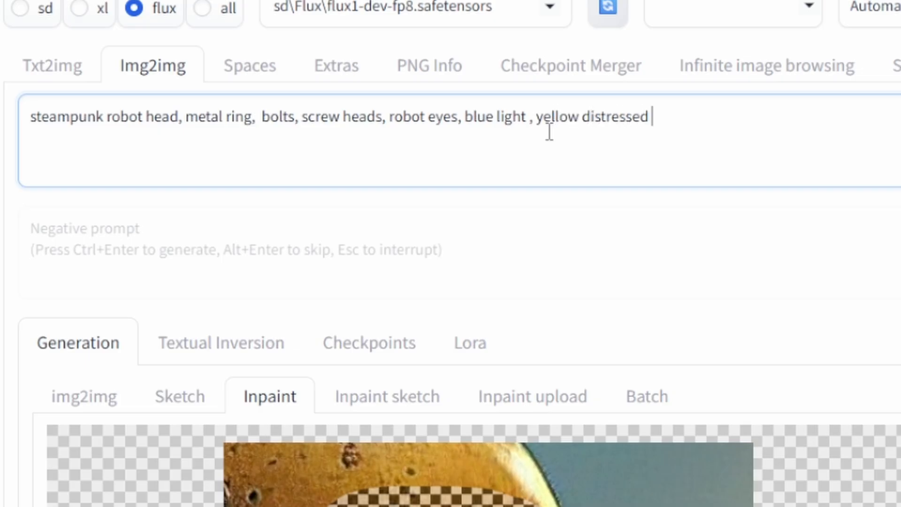
type("metal")
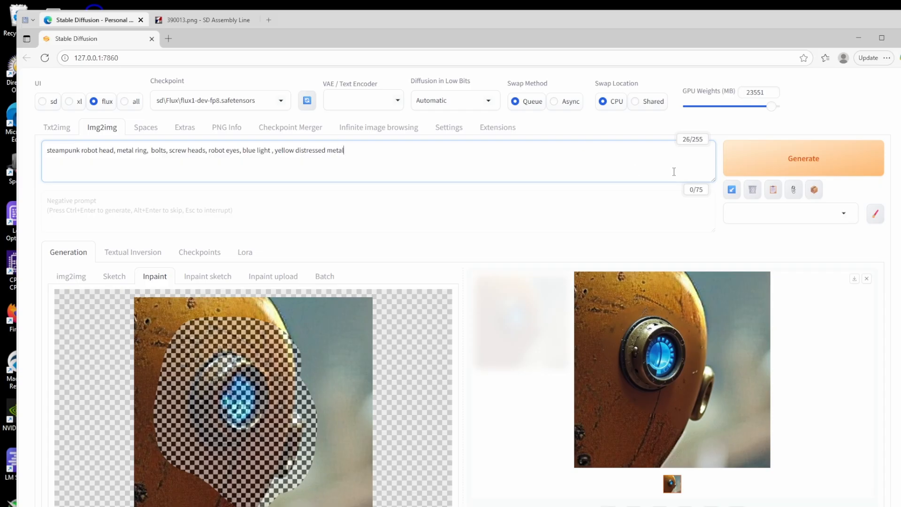
left_click(790, 167)
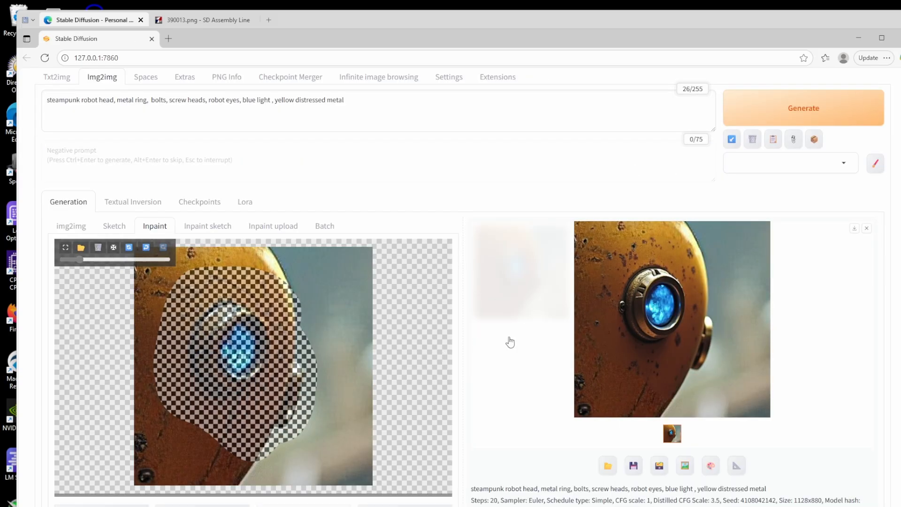
Switch to SD Assembly Line, import the regenerated eye slice and apply its merge to the main image
left_click(210, 21)
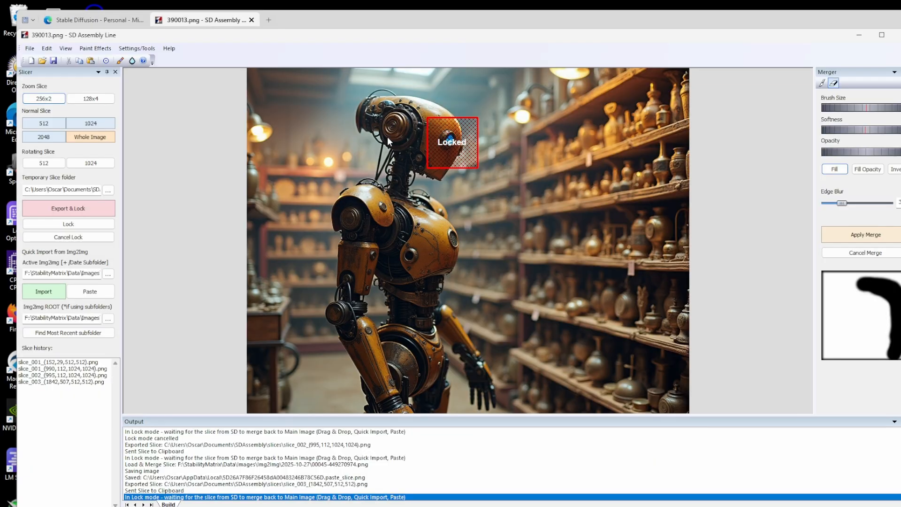
left_click(49, 294)
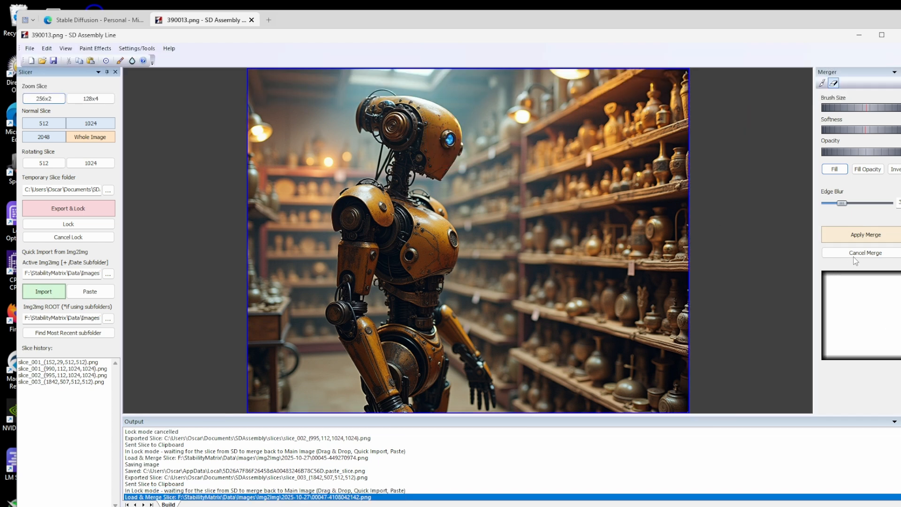
left_click(865, 237)
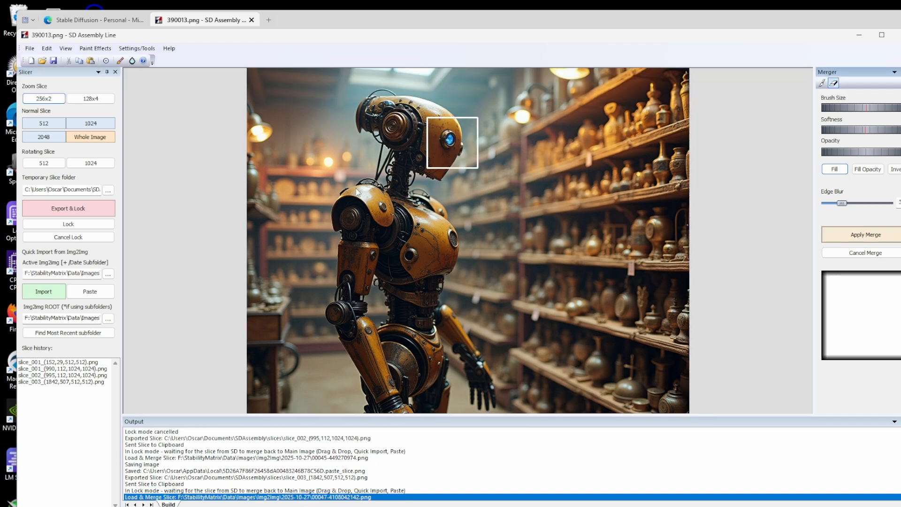
Place the 512 slice over the robot's round ear disc and the shell above it, then export and lock it
left_click(106, 60)
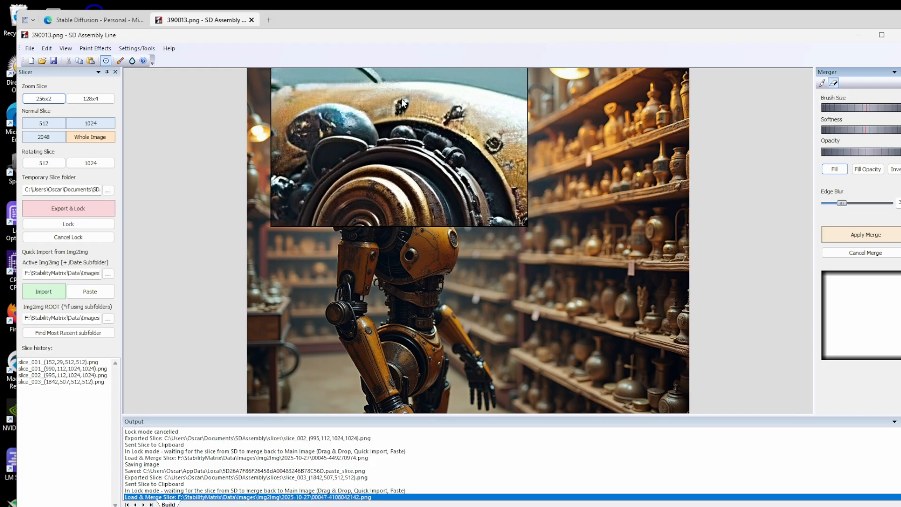
left_click(435, 128)
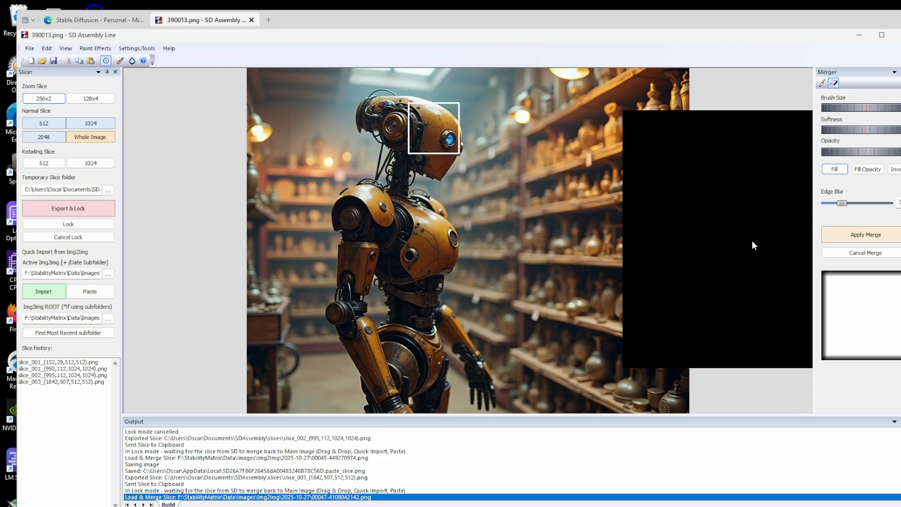
left_click(871, 240)
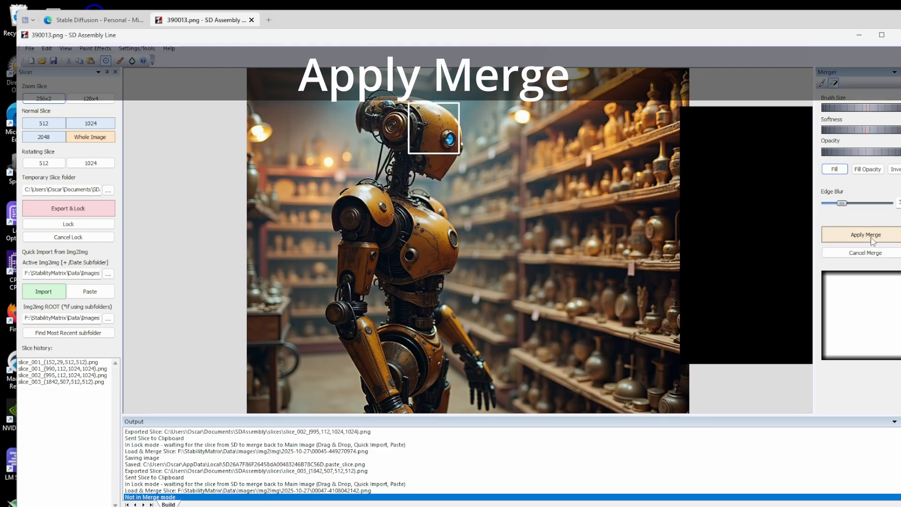
left_click(832, 230)
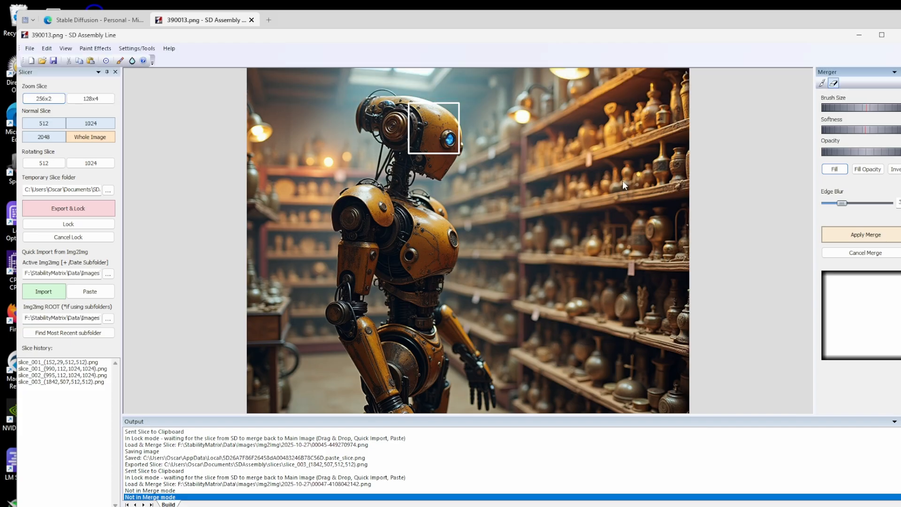
left_click_drag(428, 132, 404, 120)
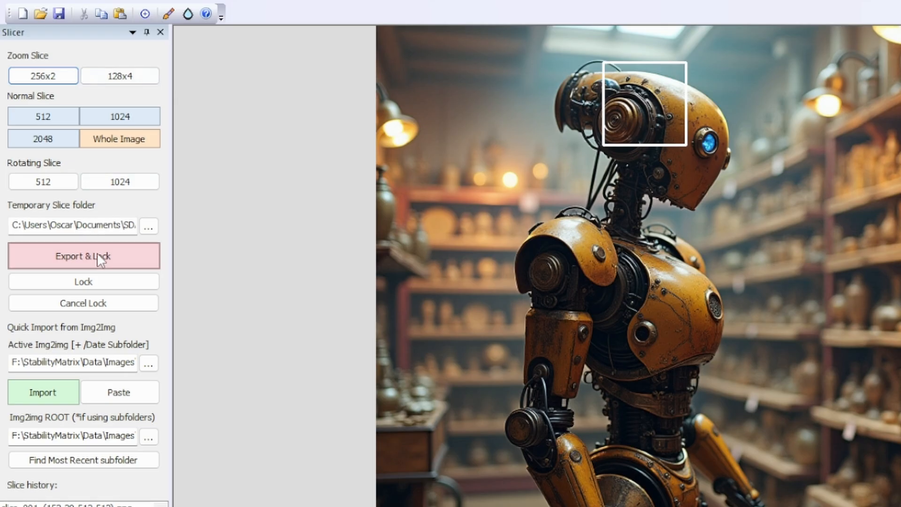
left_click(77, 206)
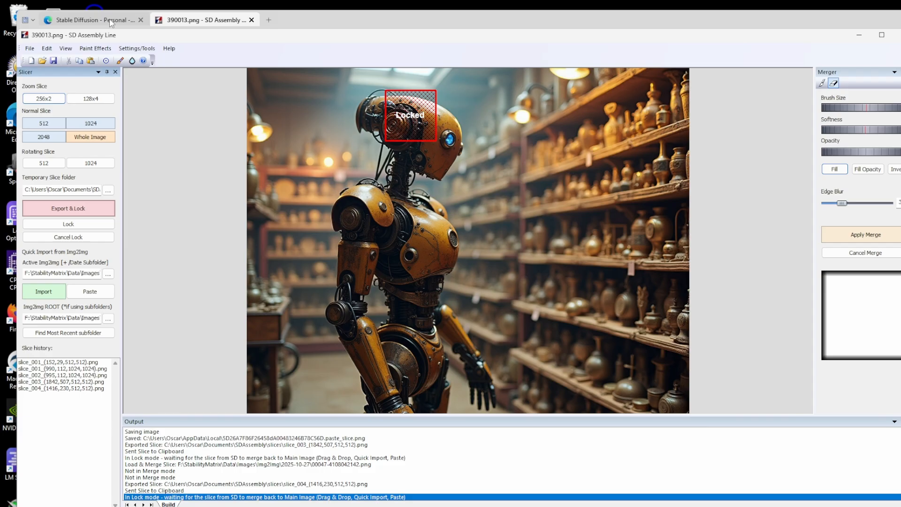
Switch to Stable Diffusion, paste the ear slice as the inpaint source and mask the curved row of screws along the shell
left_click(112, 21)
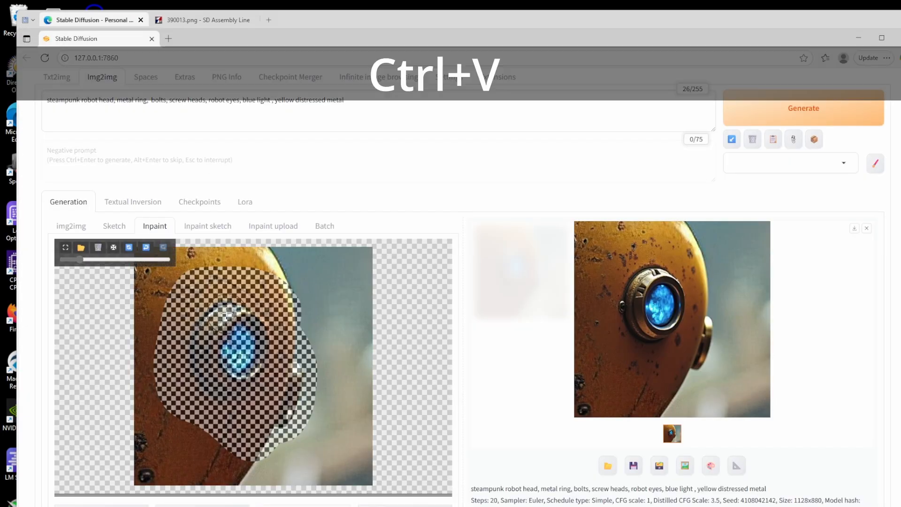
key("ctrl+v")
left_click(130, 250)
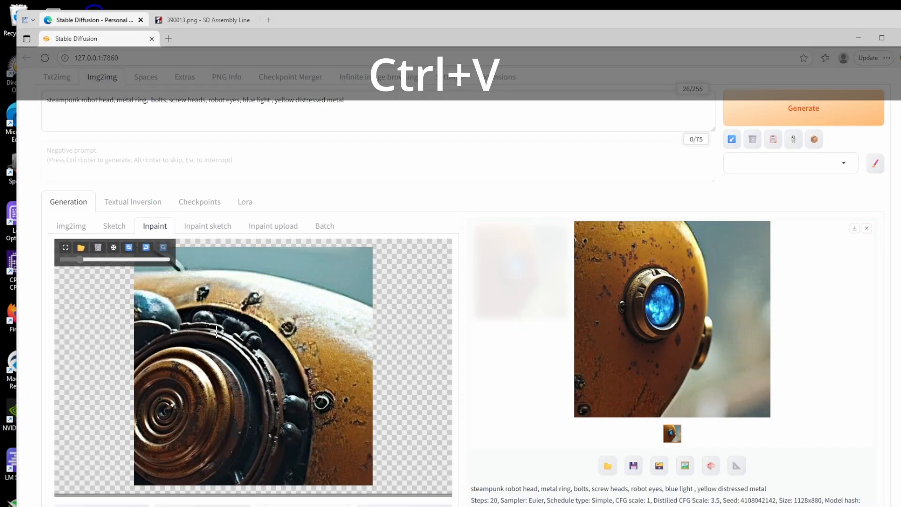
scroll(217, 304, "up", 1)
mouse_move(194, 291)
left_mouse_down()
mouse_move(272, 310)
mouse_move(298, 333)
mouse_move(322, 365)
mouse_move(342, 434)
left_mouse_up()
Append "screws, screw heads" to the prompt, remove "metal ring" and generate the masked band
left_click(362, 105)
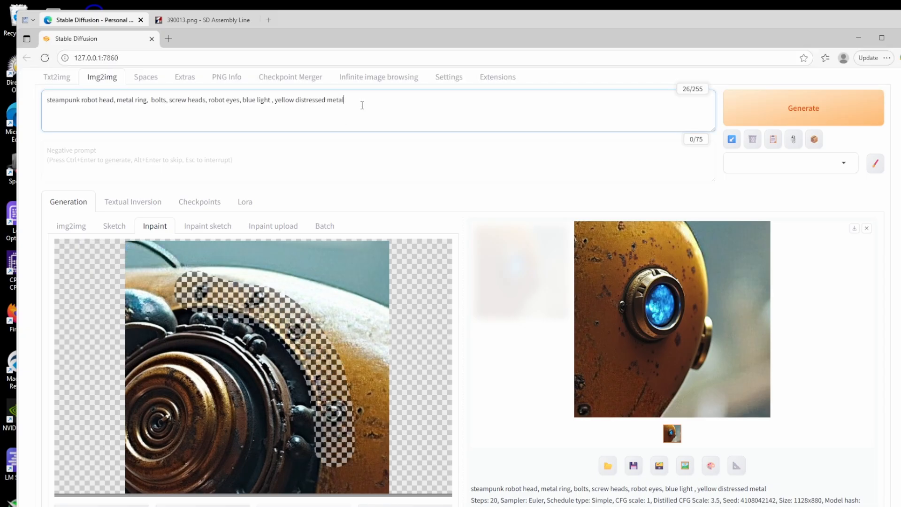
type(", sc")
type("rews, screw heads")
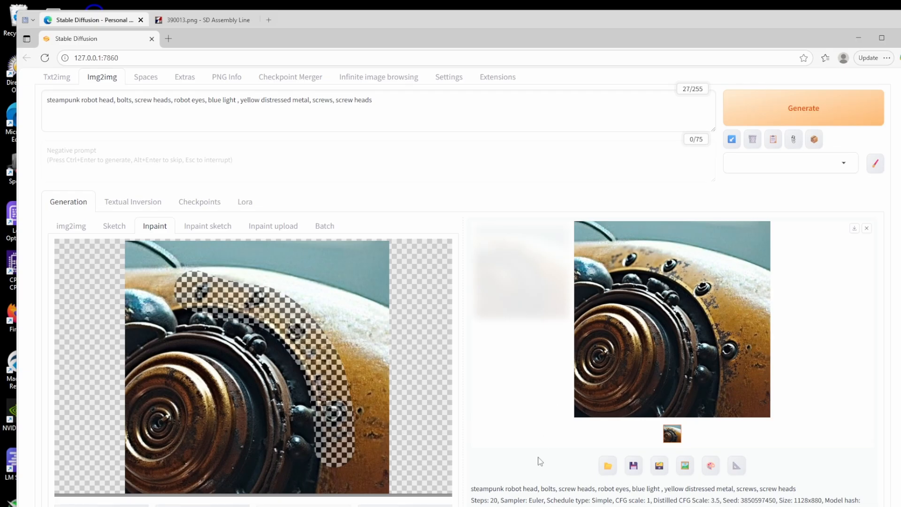
Switch to SD Assembly Line, import the generated ear slice and apply its merge to the main image
left_click(206, 19)
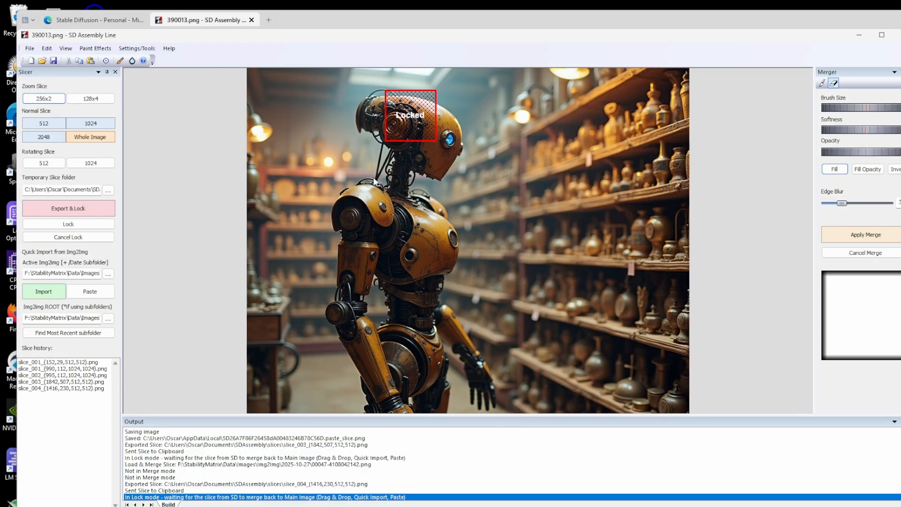
left_click(52, 292)
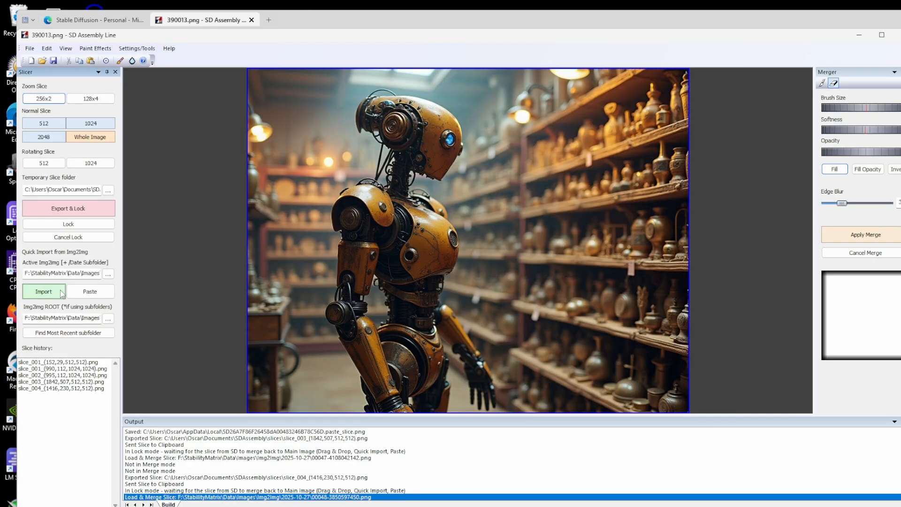
left_click(840, 237)
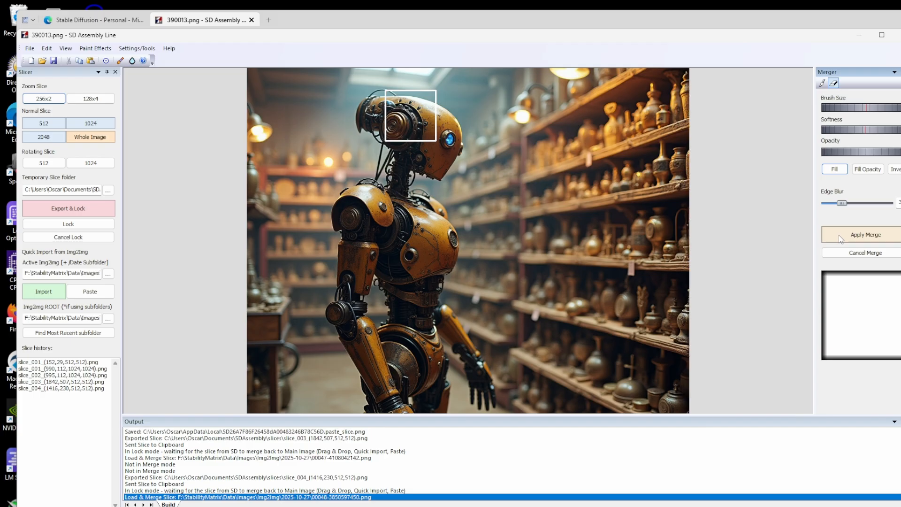
Place a 1024 slice over the robot's face, neck and upper shoulders, then export and lock it
left_click(106, 61)
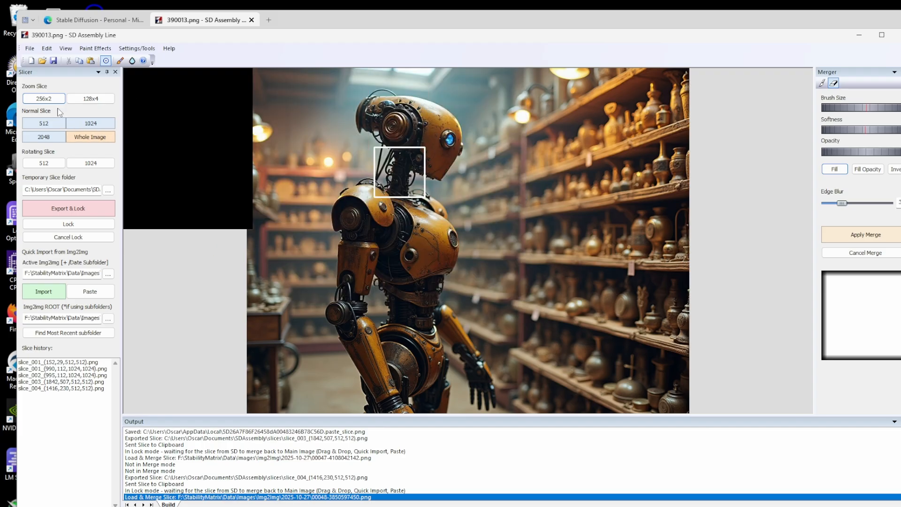
left_click(106, 60)
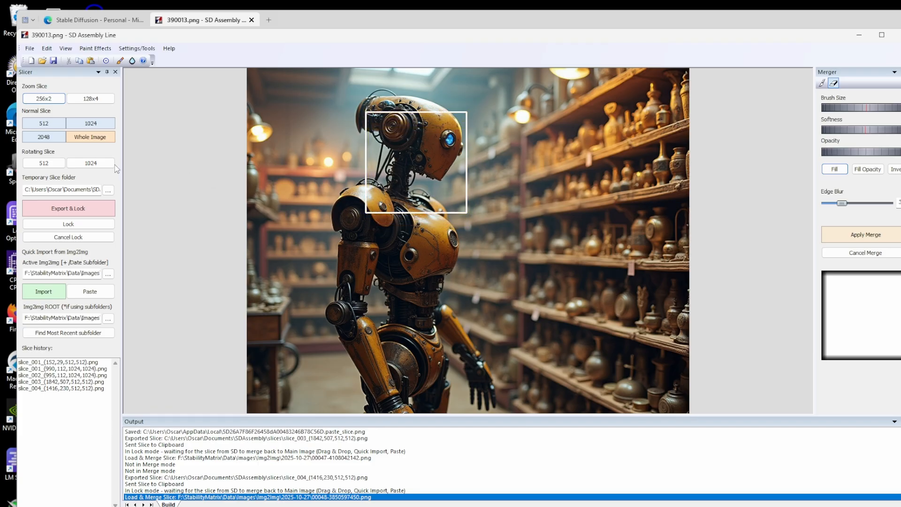
left_click(81, 215)
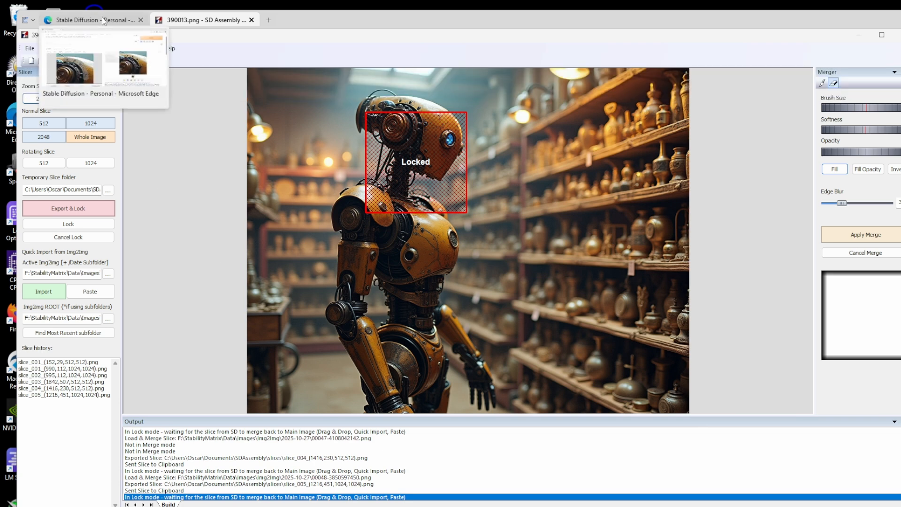
Switch to Stable Diffusion, paste the neck slice as the inpaint source and set the inpaint area to Whole picture
left_click(102, 19)
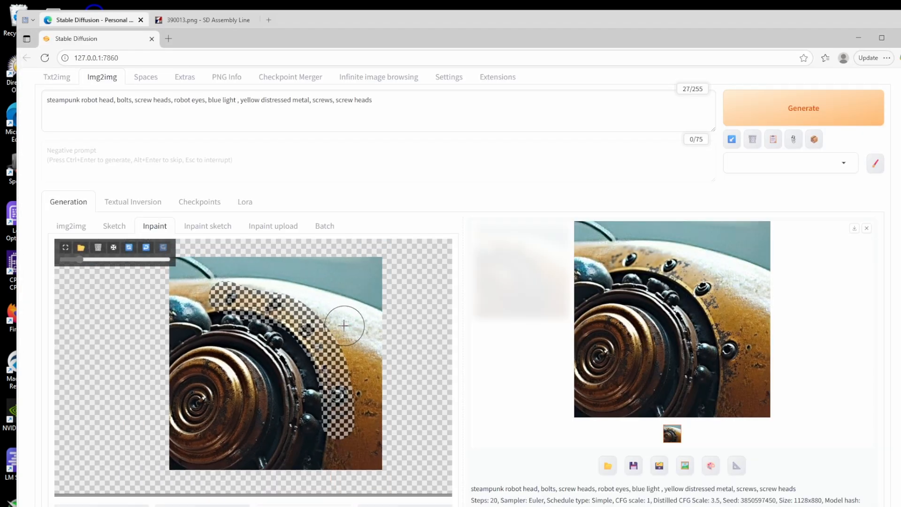
scroll(481, 349, "down", 2)
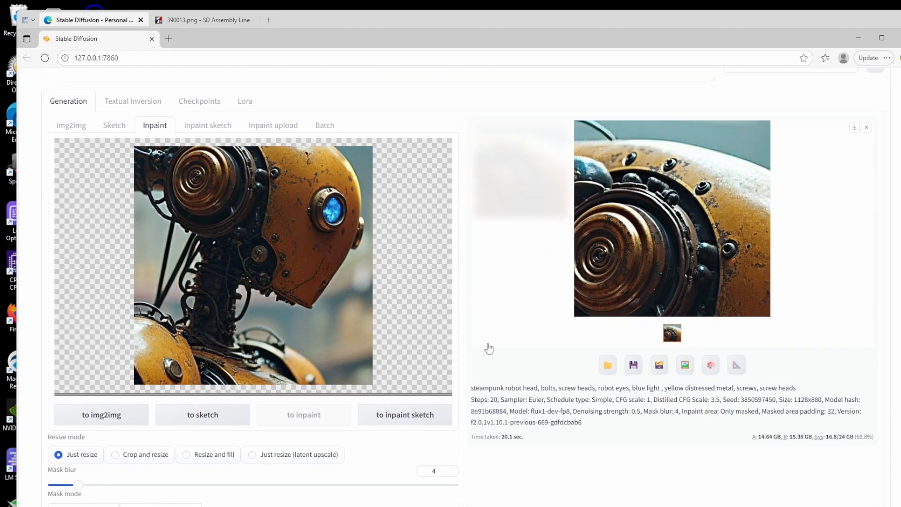
scroll(486, 347, "down", 2)
scroll(507, 315, "up", 2)
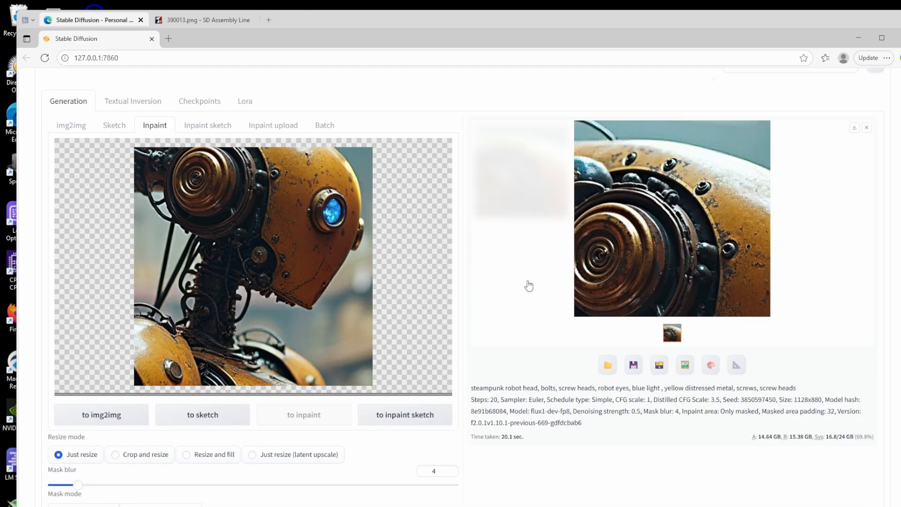
scroll(527, 284, "down", 3)
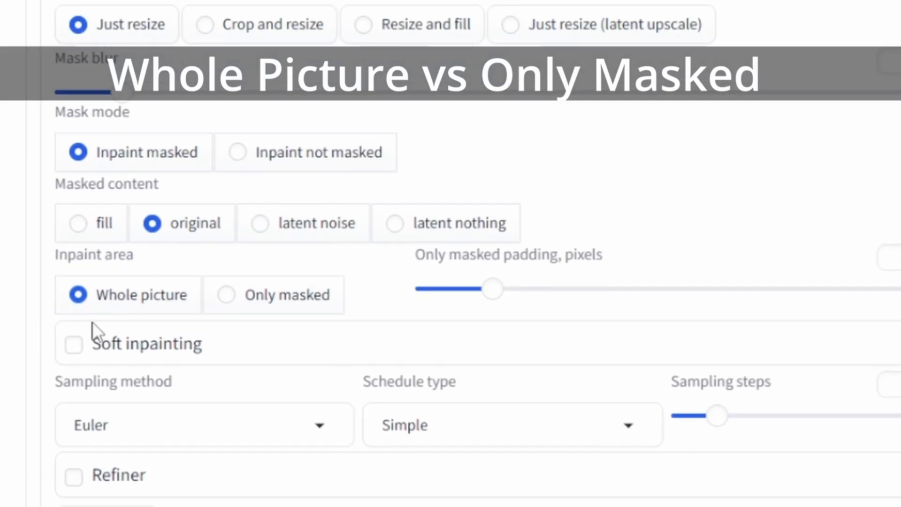
Paint the inpaint mask over the robot's neck pipes and the rear edge of the jaw
scroll(570, 229, "up", 5)
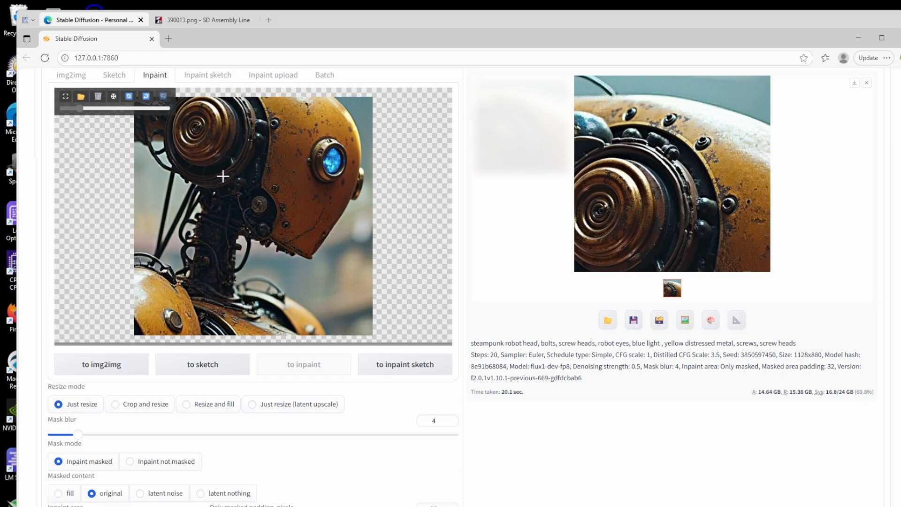
mouse_move(221, 177)
left_mouse_down()
mouse_move(194, 289)
mouse_move(213, 264)
mouse_move(223, 205)
mouse_move(218, 304)
mouse_move(229, 210)
left_mouse_up()
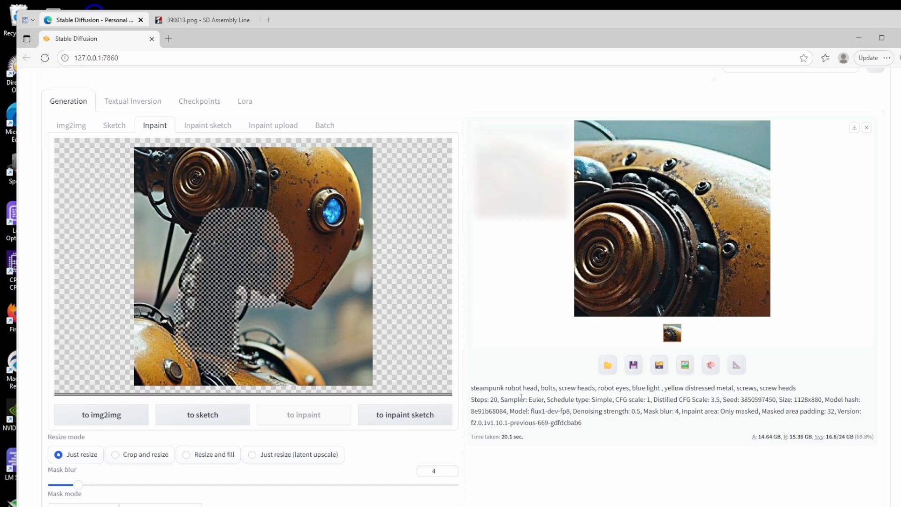
left_click(210, 23)
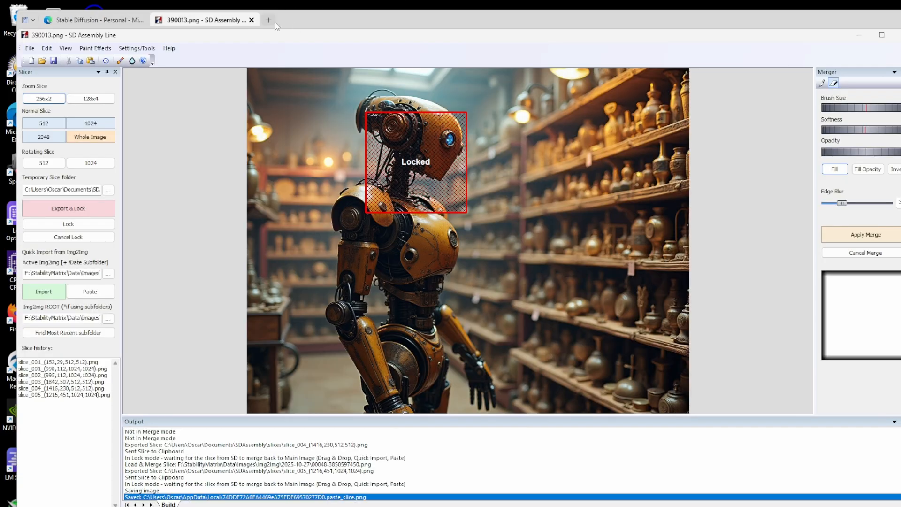
left_click(94, 19)
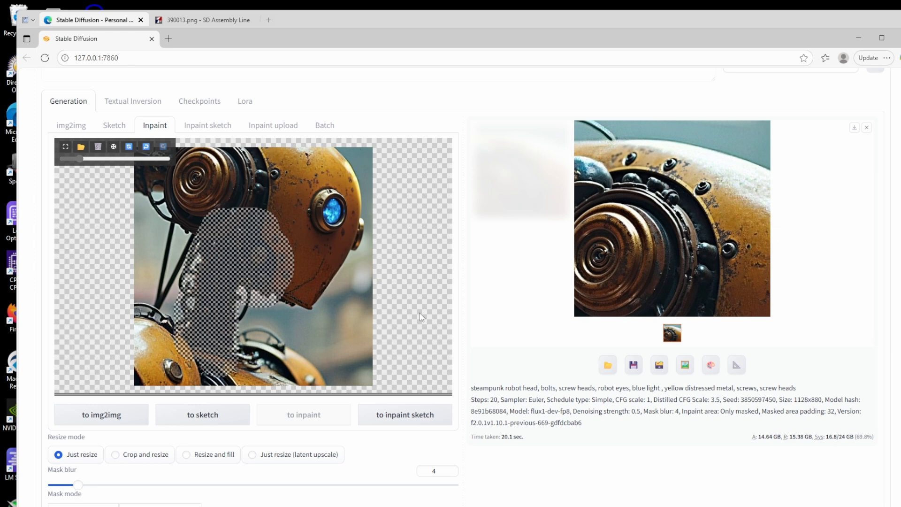
Append "pipes, robot metal neck" to the prompt and generate the inpainted neck slice
type("e")
type("s, ")
type("robot")
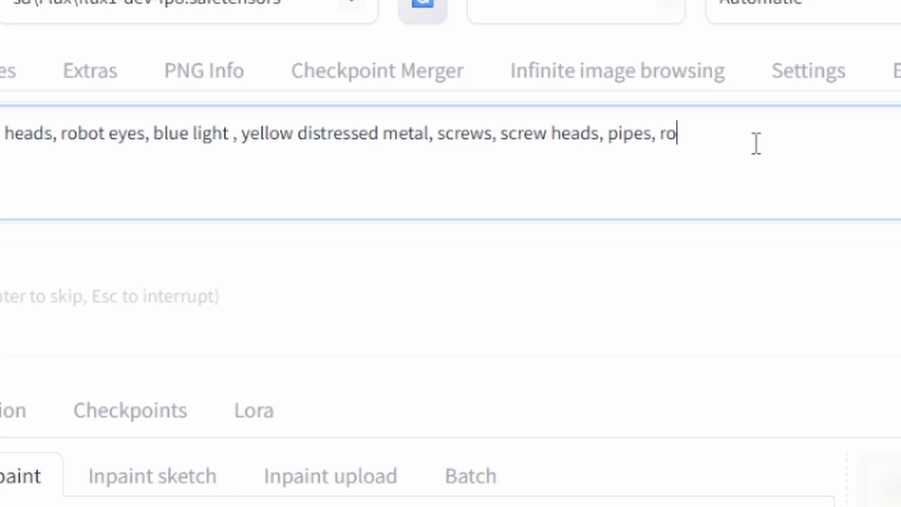
type(" me")
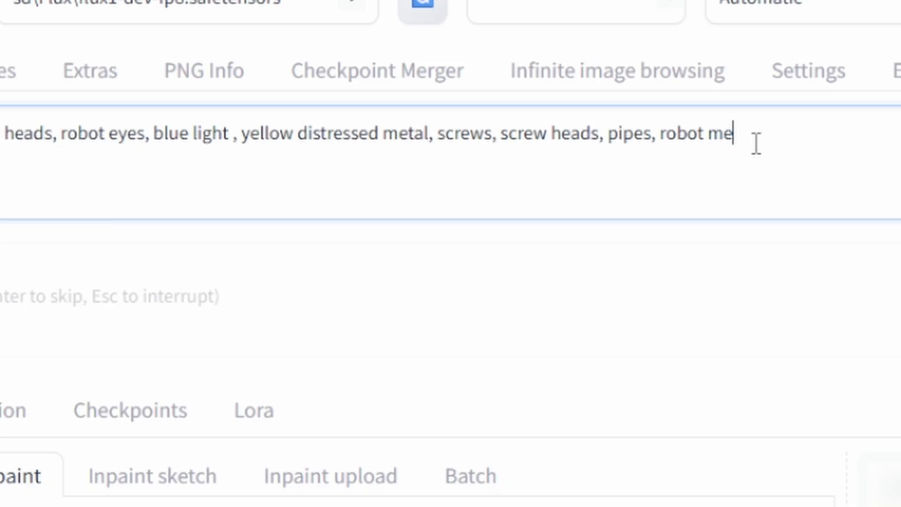
type("tal neck")
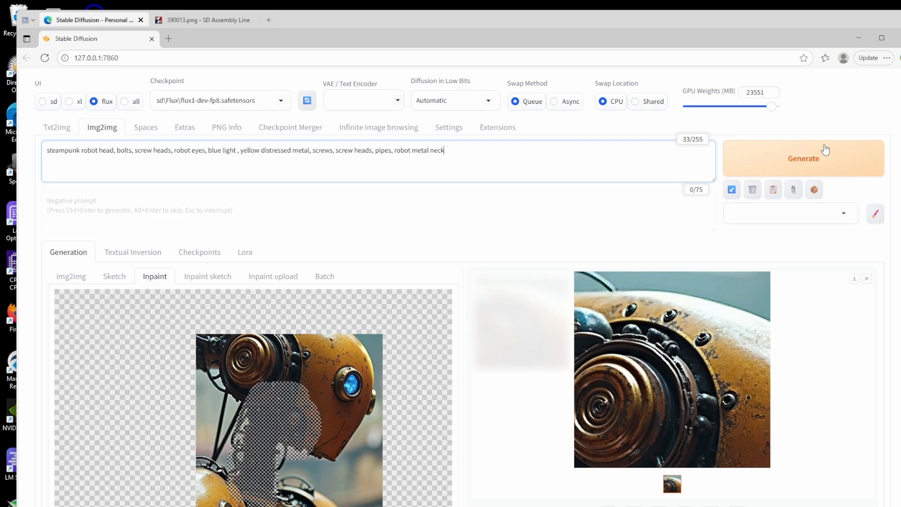
left_click(824, 147)
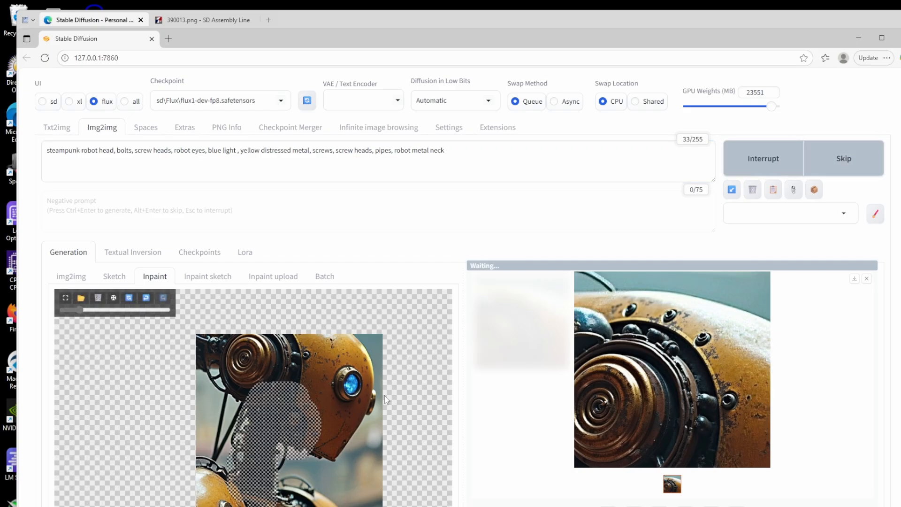
scroll(496, 341, "down", 1)
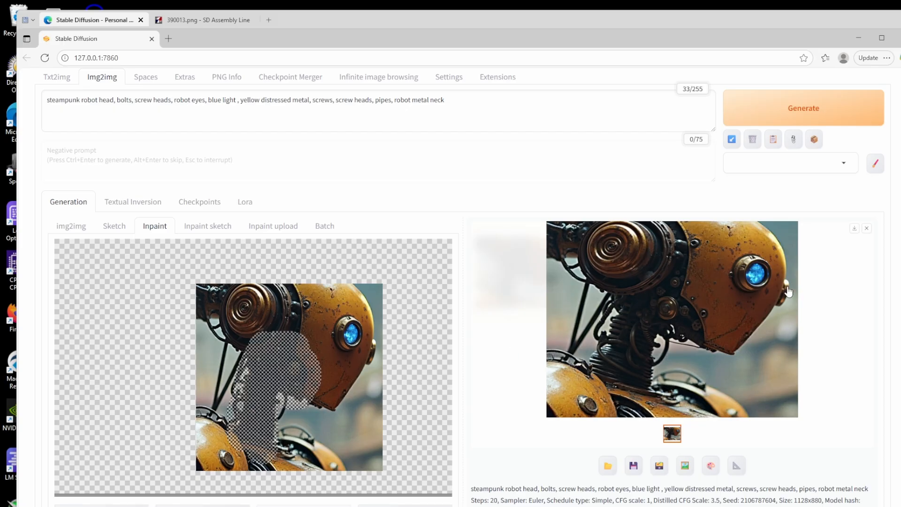
Check the locked slice in SD Assembly Line, return to Stable Diffusion and set both resize width and height to 1024
scroll(396, 189, "down", 5)
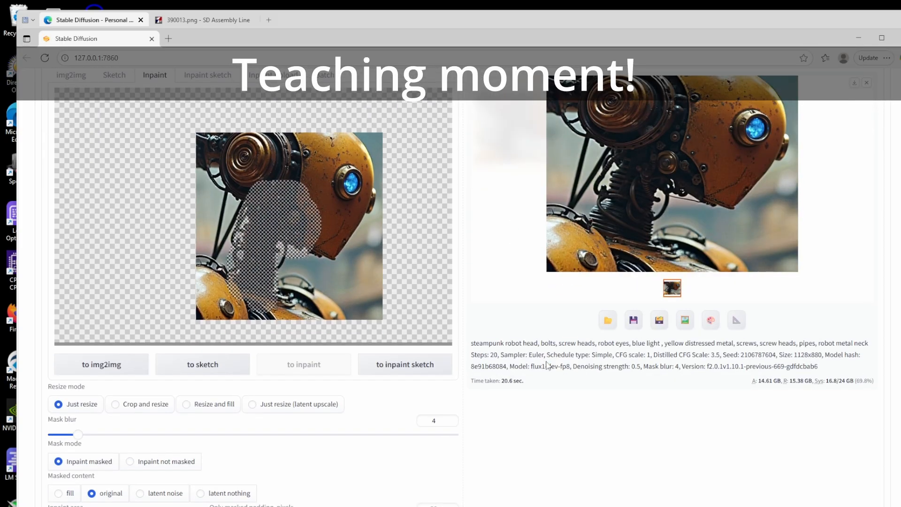
scroll(397, 189, "up", 2)
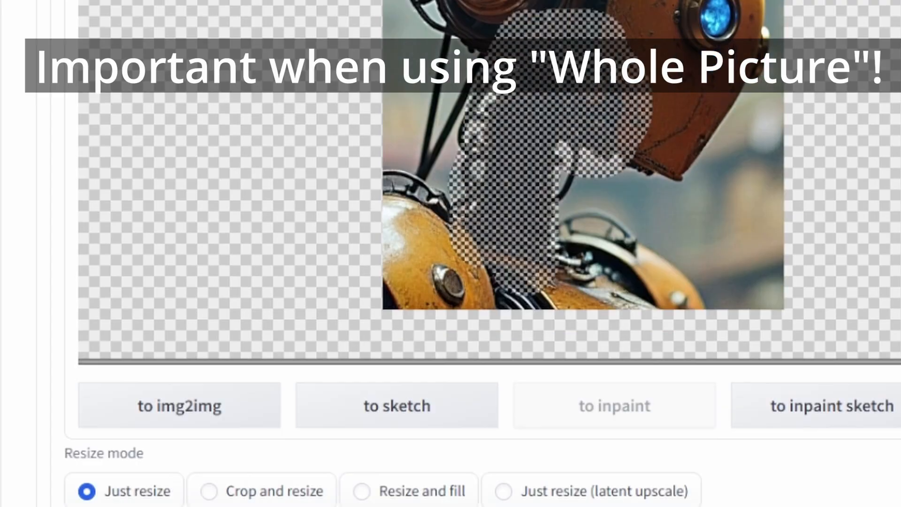
scroll(498, 247, "down", 5)
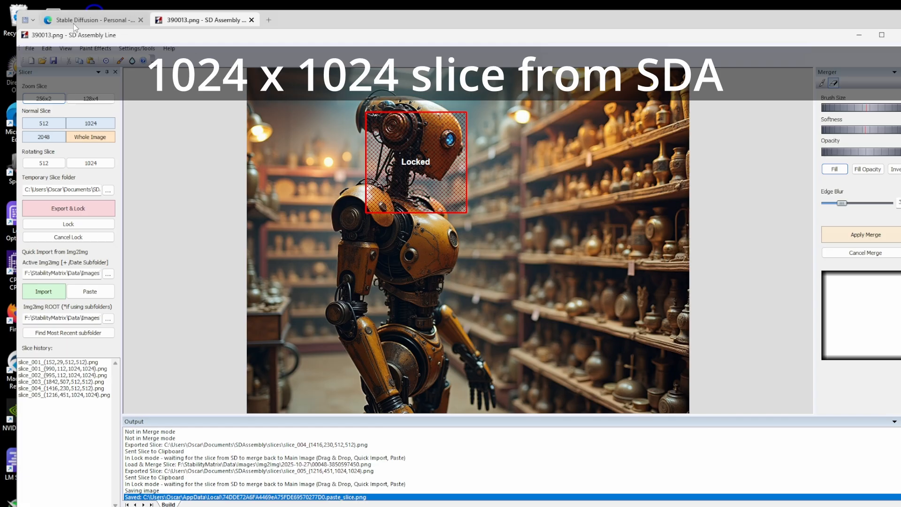
left_click(87, 20)
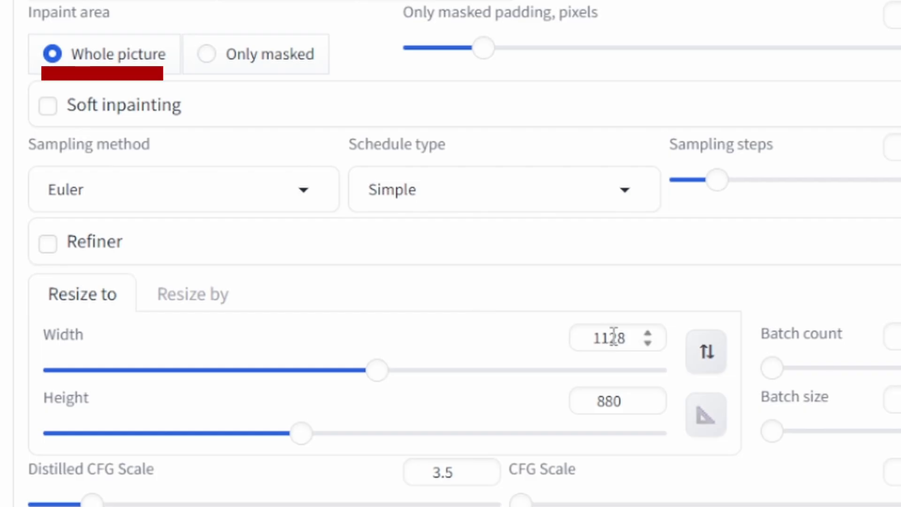
left_click_drag(307, 396, 280, 401)
type("1024")
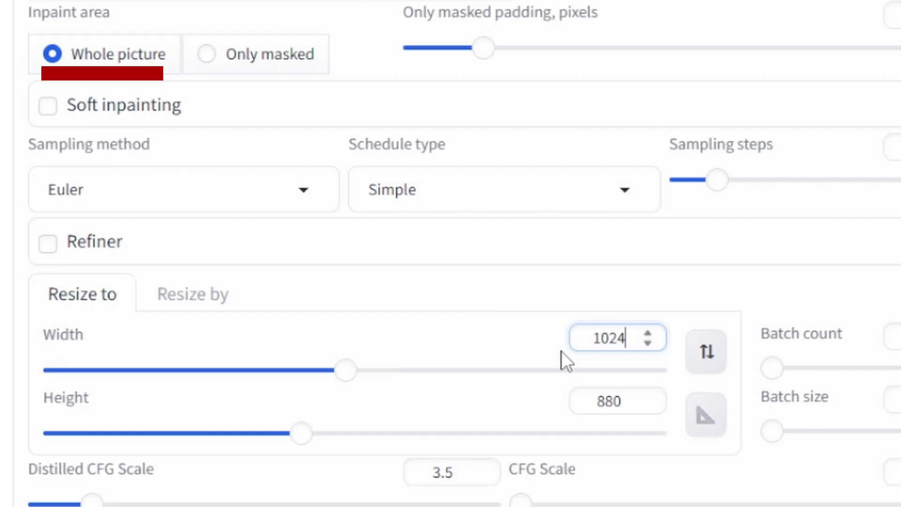
key("Tab")
key("Tab")
type("1024")
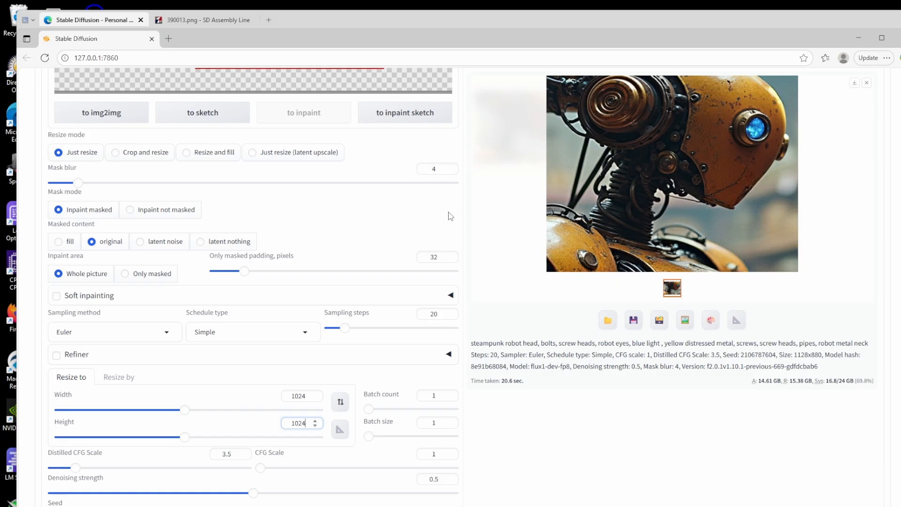
Generate the neck slice again at the new size and enlarge the result for inspection
scroll(389, 184, "up", 4)
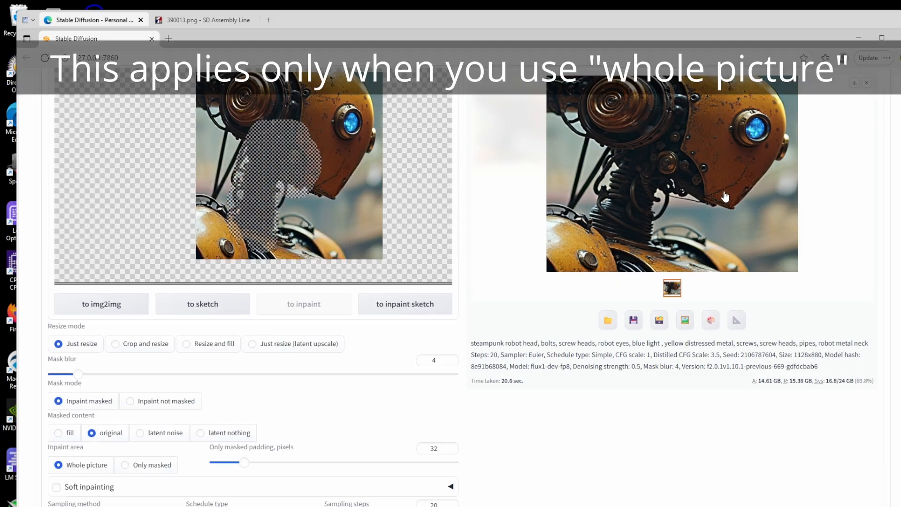
scroll(390, 185, "up", 6)
scroll(404, 190, "down", 8)
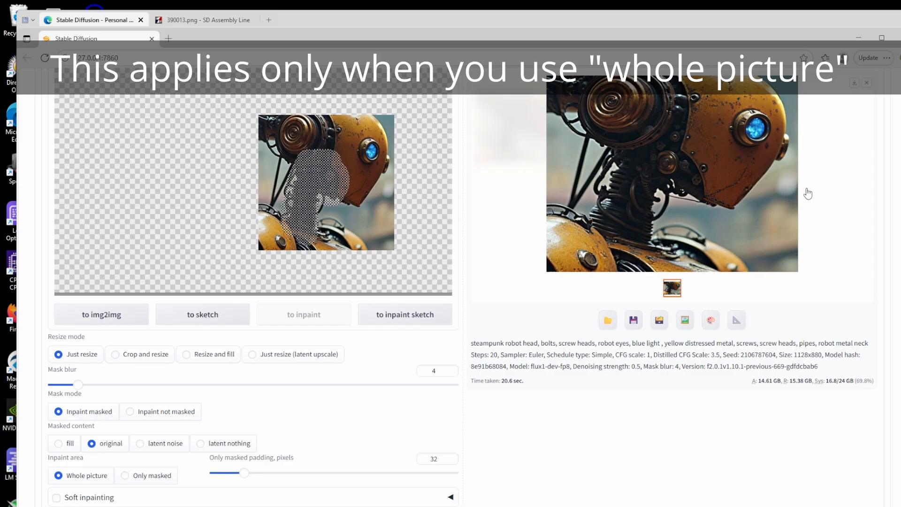
scroll(805, 193, "up", 3)
left_click(801, 114)
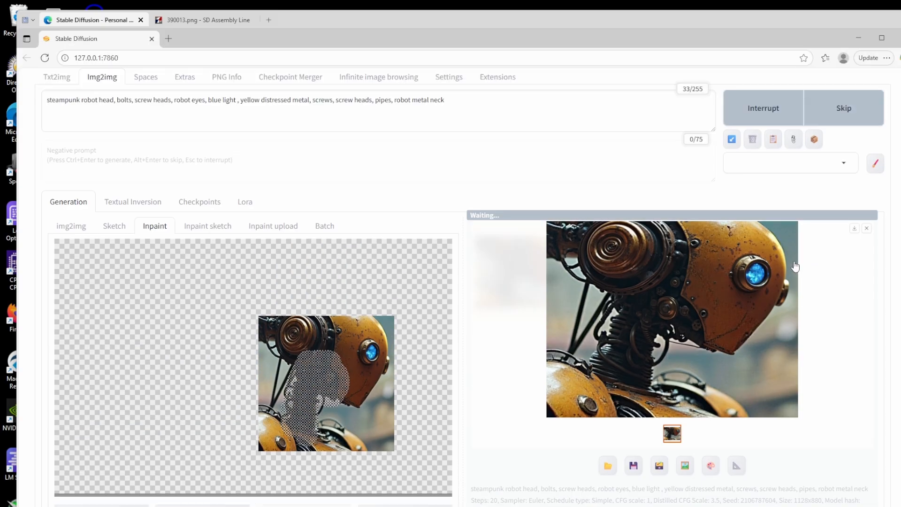
left_click(669, 359)
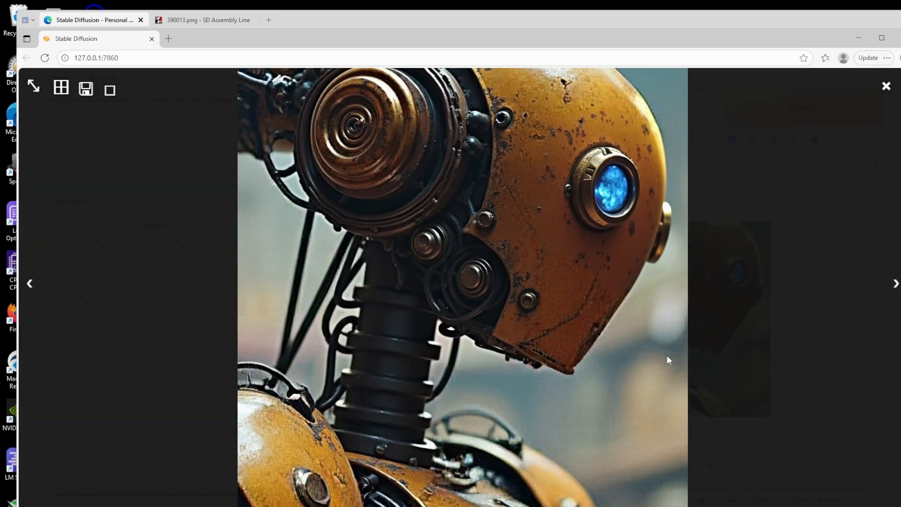
left_click(670, 345)
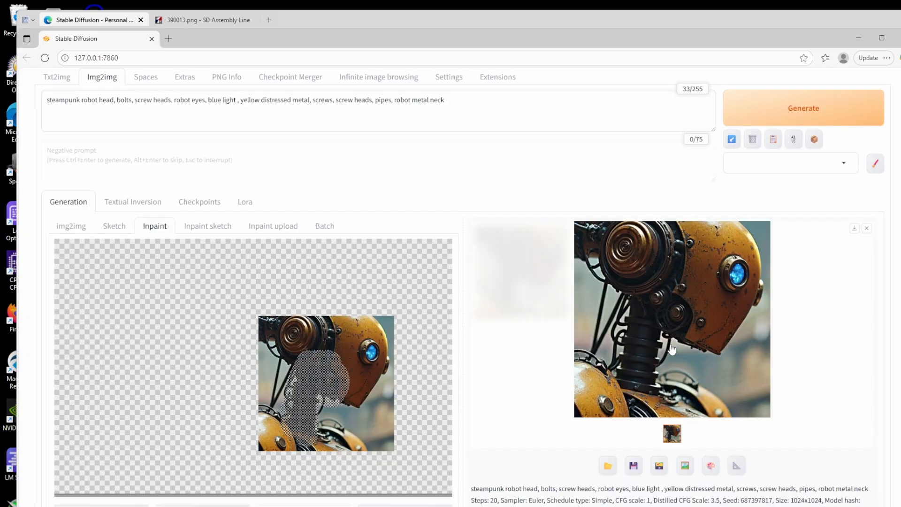
Lower the denoising strength to 0.45 and append "cables, connectors" to the prompt
scroll(802, 324, "down", 10)
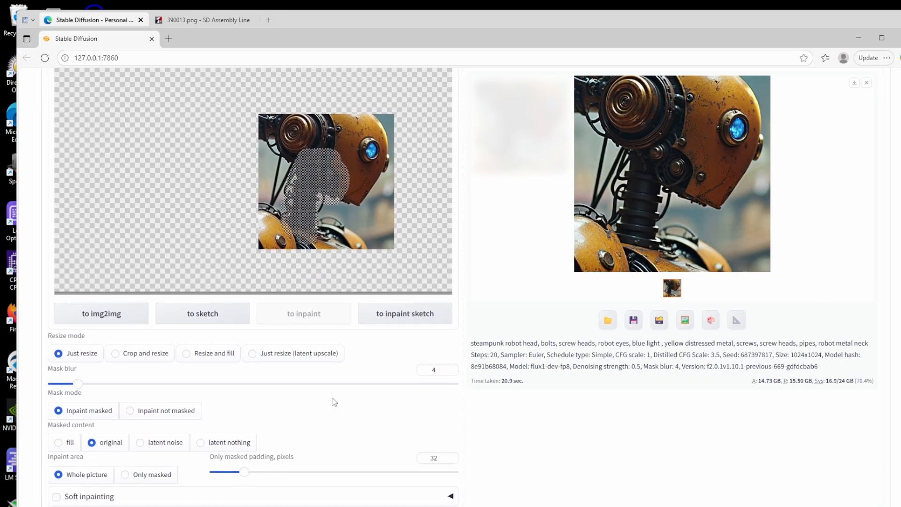
left_click_drag(253, 392, 234, 394)
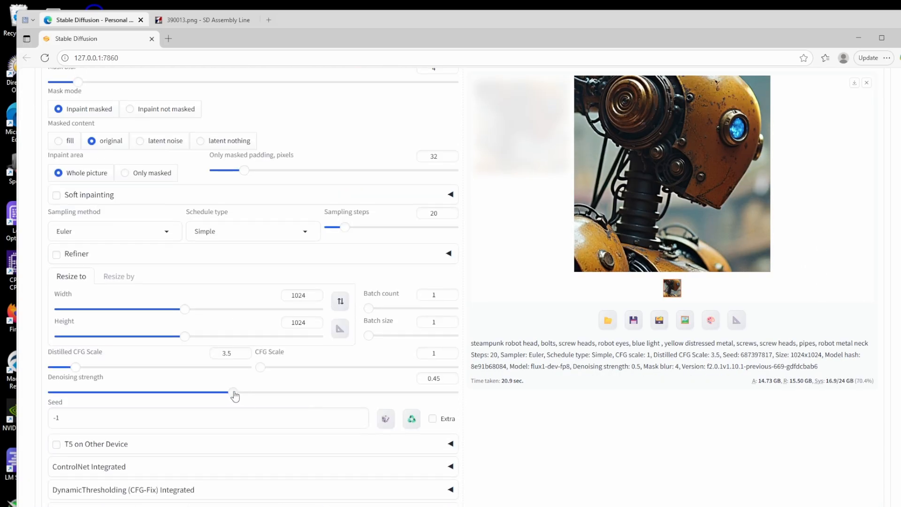
scroll(421, 342, "up", 10)
left_click(486, 143)
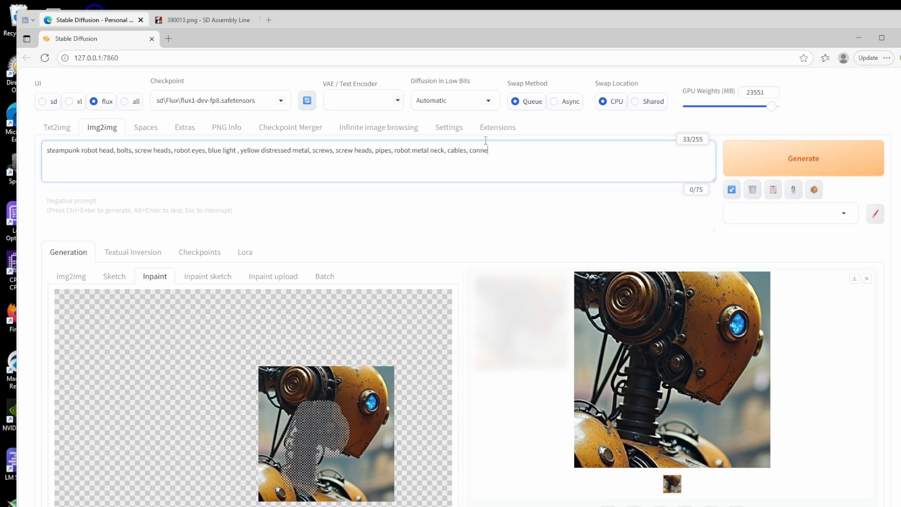
Generate another version of the neck slice and inspect the new result at full size
left_click(810, 165)
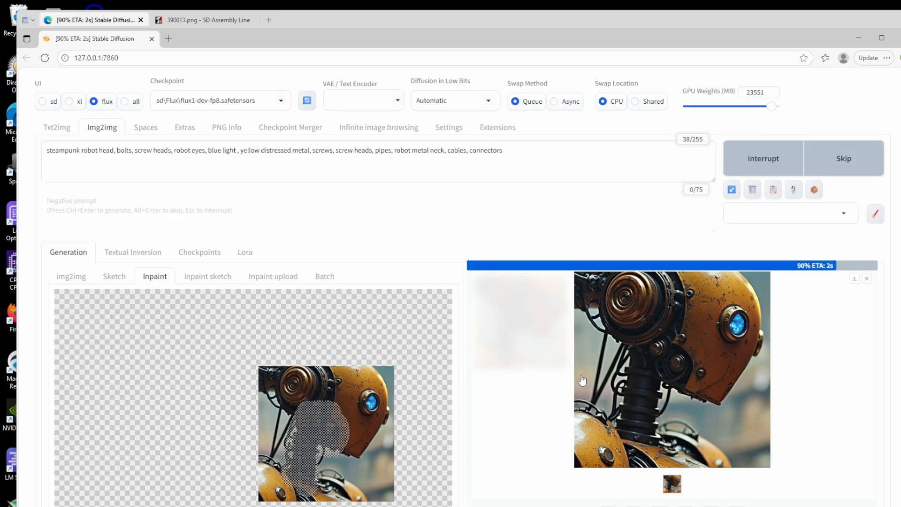
left_click(648, 384)
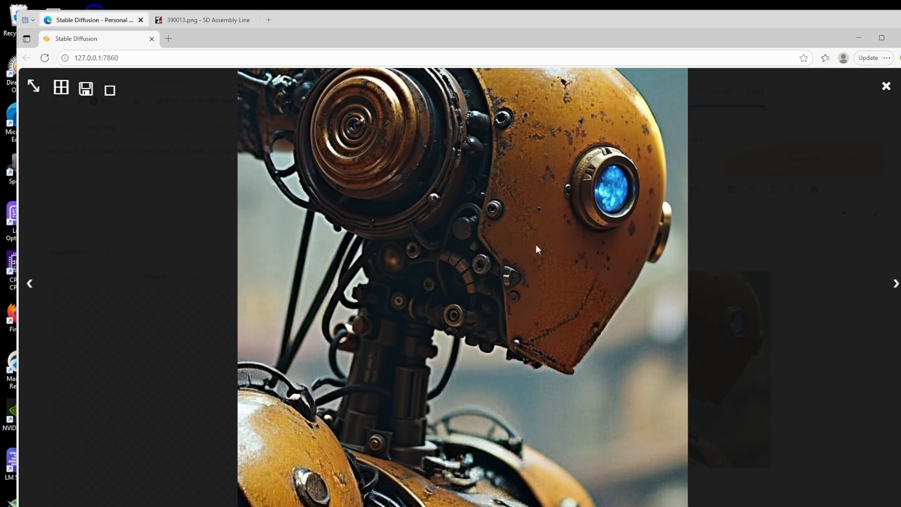
left_click(528, 221)
scroll(529, 356, "down", 4)
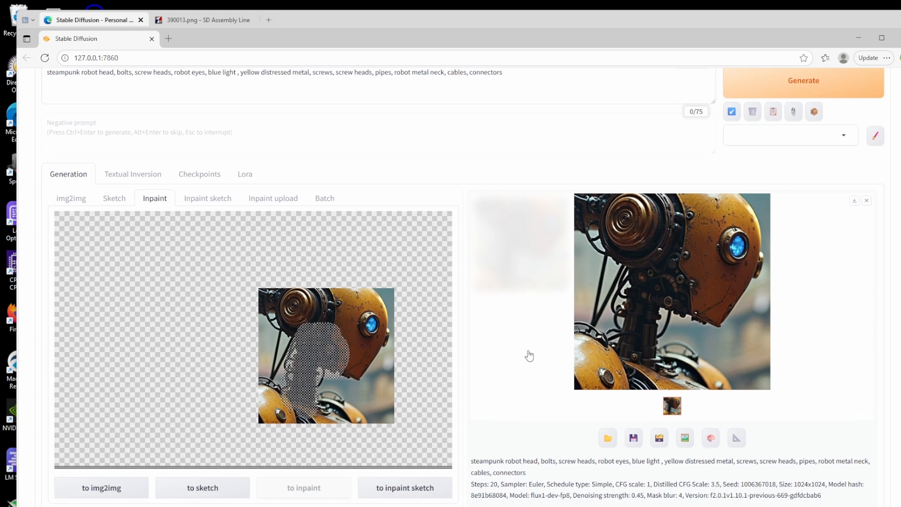
scroll(546, 329, "up", 2)
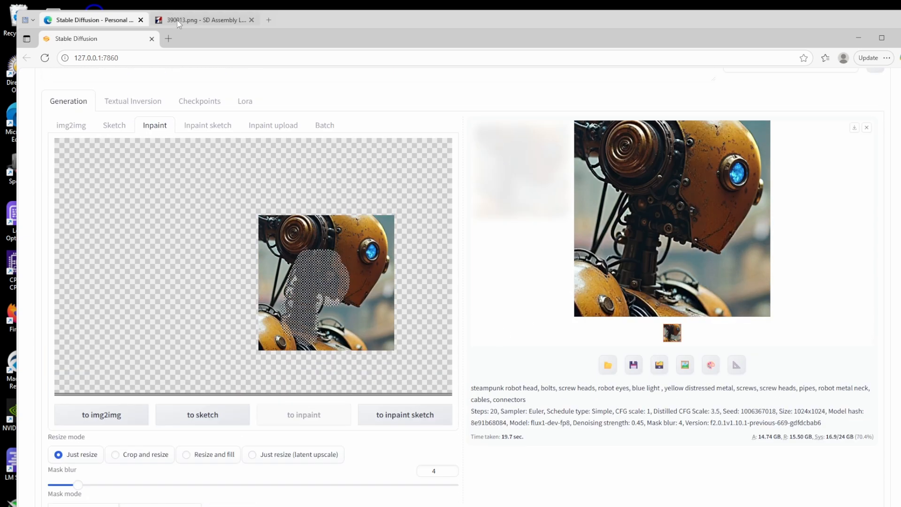
Switch to SD Assembly Line, import the newly generated neck slice and apply its merge to the main image
left_click(181, 21)
left_click(57, 291)
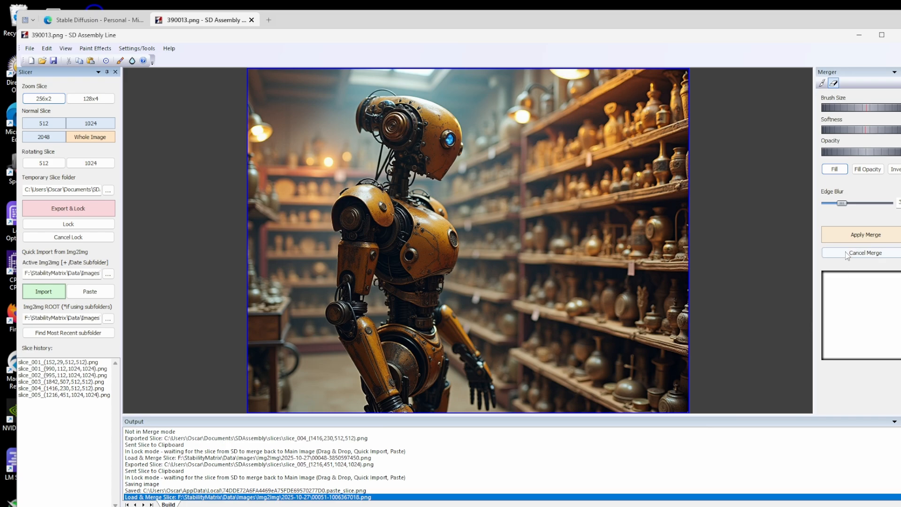
left_click(852, 237)
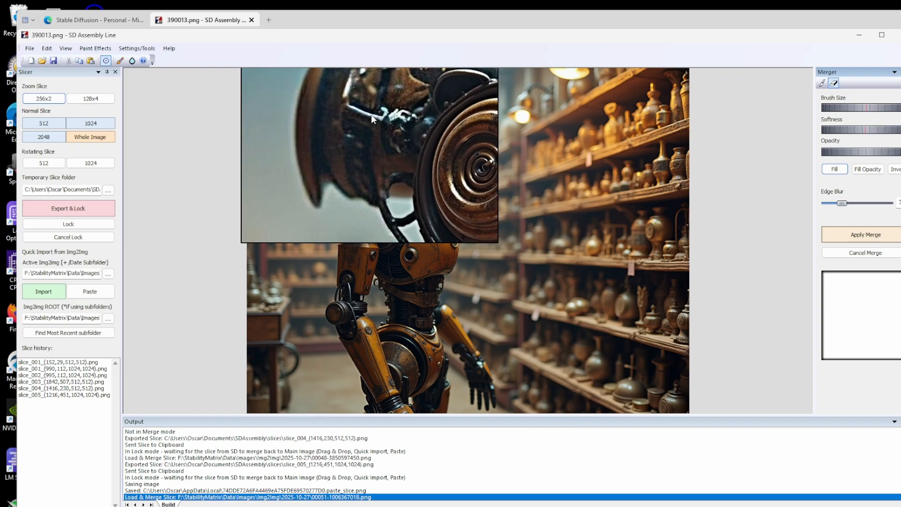
Place a 256x2 zoom slice over the oval vent on the robot's chest, then export and lock it
left_click(384, 105)
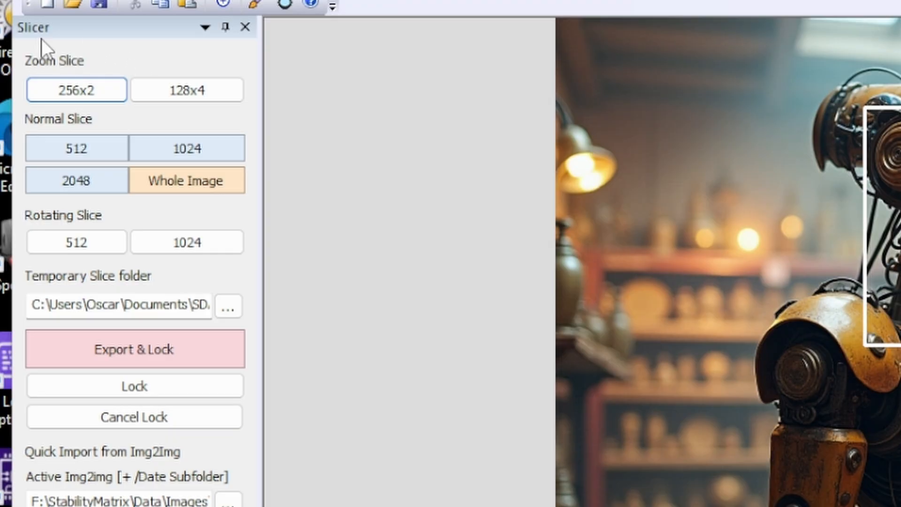
left_click(38, 99)
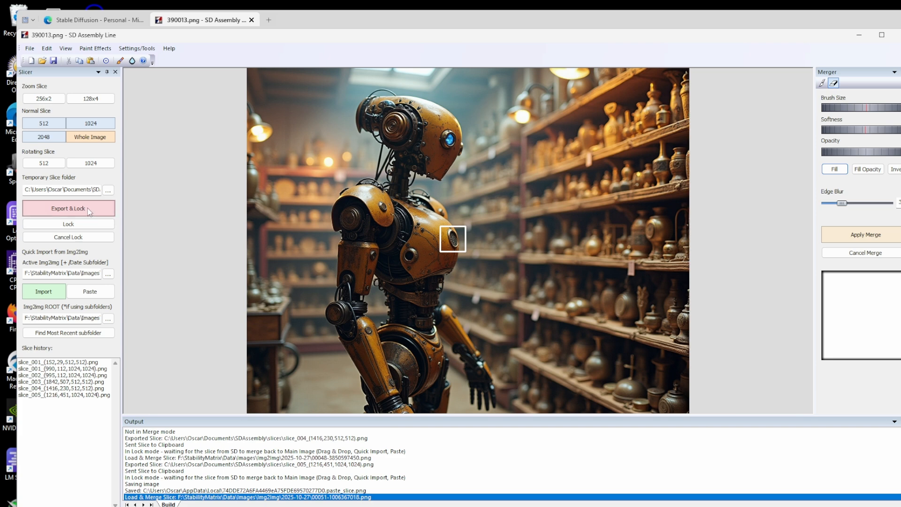
left_click(90, 212)
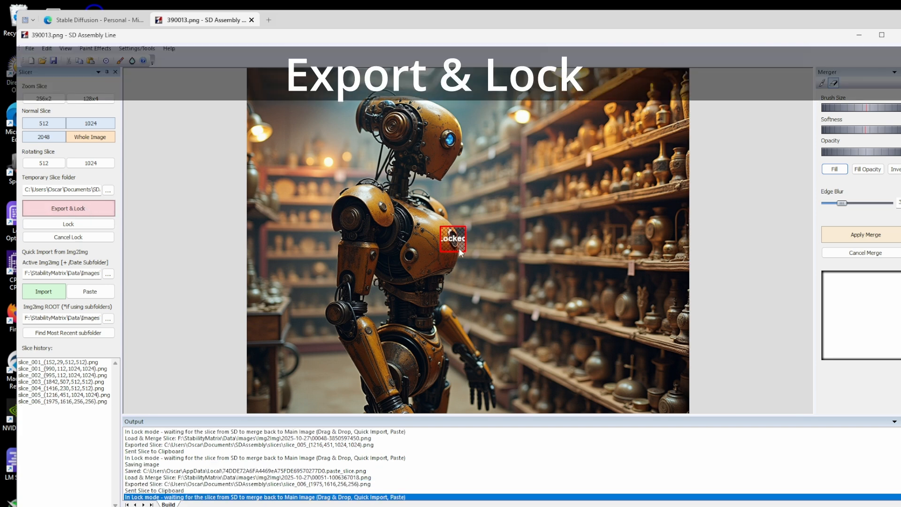
Switch to Stable Diffusion, paste the vent slice as the inpaint source and set the inpaint area to Only masked
left_click(94, 20)
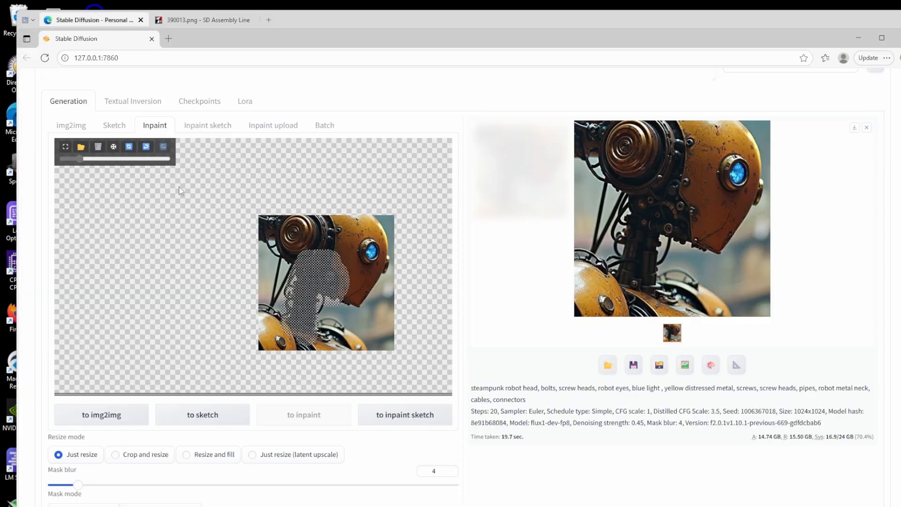
key("ctrl+v")
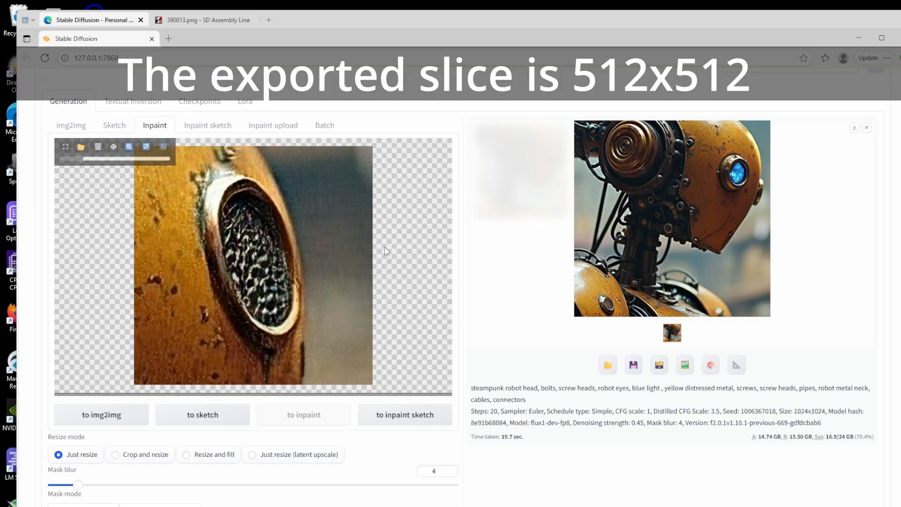
scroll(549, 305, "down", 3)
scroll(550, 305, "down", 3)
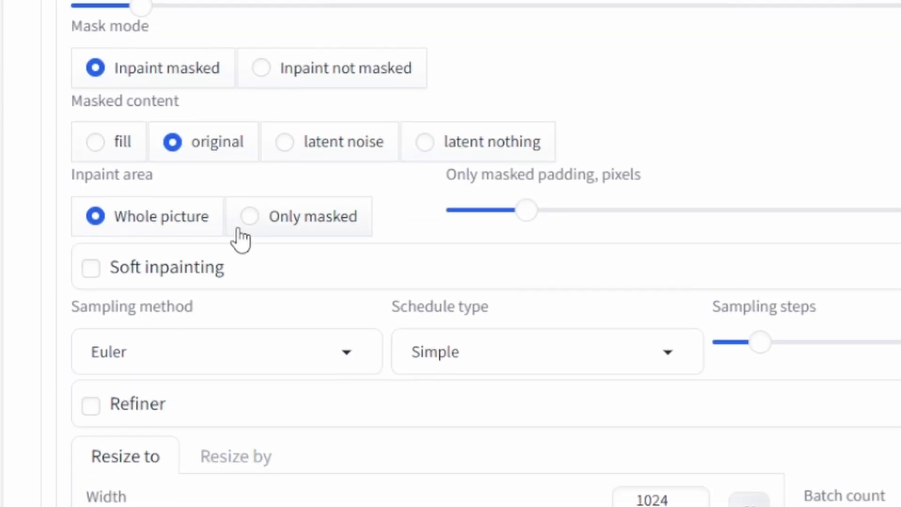
left_click(261, 229)
Paint the inpaint mask over the whole oval vent, including its metal rim
scroll(495, 239, "up", 5)
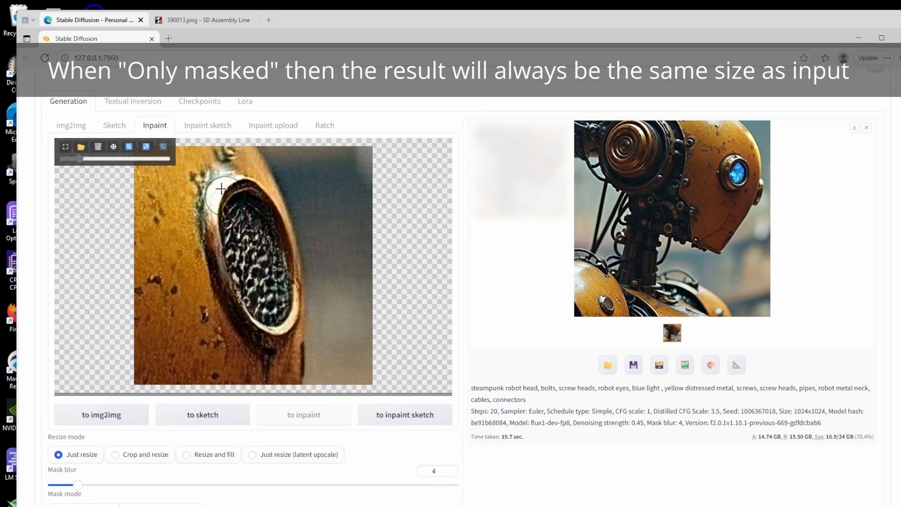
mouse_move(221, 189)
left_mouse_down()
mouse_move(206, 229)
mouse_move(215, 287)
mouse_move(231, 317)
mouse_move(255, 332)
mouse_move(271, 327)
mouse_move(284, 283)
mouse_move(275, 223)
mouse_move(251, 188)
mouse_move(235, 212)
mouse_move(243, 308)
mouse_move(249, 224)
mouse_move(271, 265)
mouse_move(271, 334)
mouse_move(285, 315)
mouse_move(288, 253)
mouse_move(266, 204)
mouse_move(243, 181)
mouse_move(234, 183)
mouse_move(238, 149)
left_mouse_up()
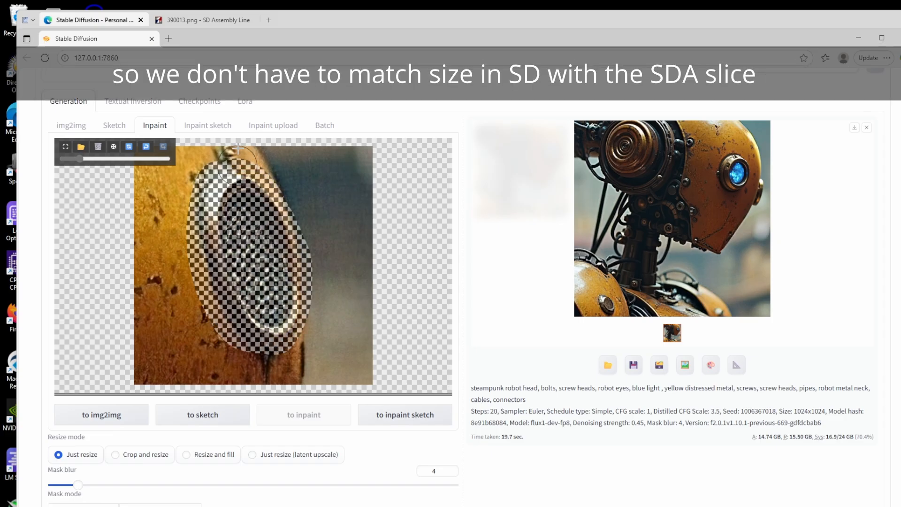
Replace everything after "screws," at the end of the prompt with "vent, gridle"
scroll(515, 187, "up", 3)
left_click(515, 156)
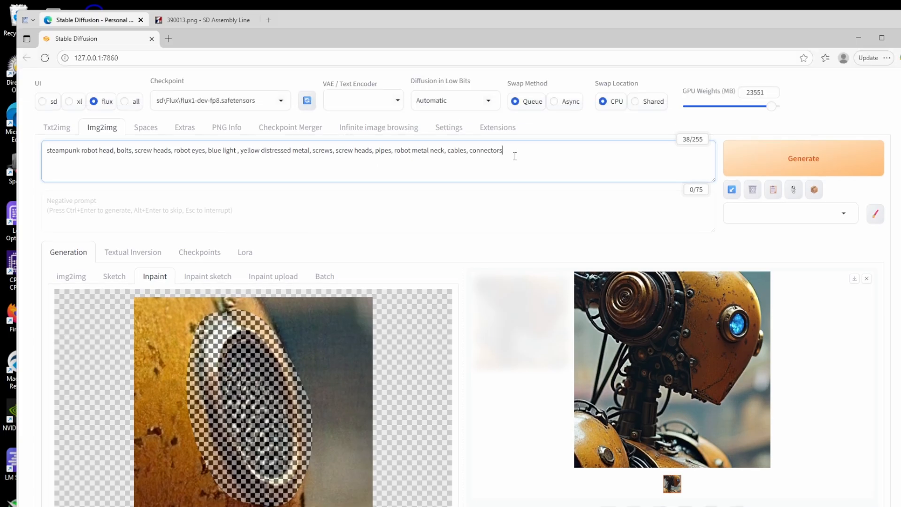
key("BackSpace")
key("BackSpace")
key("BackSpace")
key("BackSpace")
key("BackSpace")
key("BackSpace")
key("BackSpace")
key("BackSpace")
key("BackSpace")
key("BackSpace")
key("BackSpace")
key("BackSpace")
key("BackSpace")
key("BackSpace")
key("BackSpace")
key("BackSpace")
key("BackSpace")
key("BackSpace")
key("BackSpace")
key("BackSpace")
type("vent")
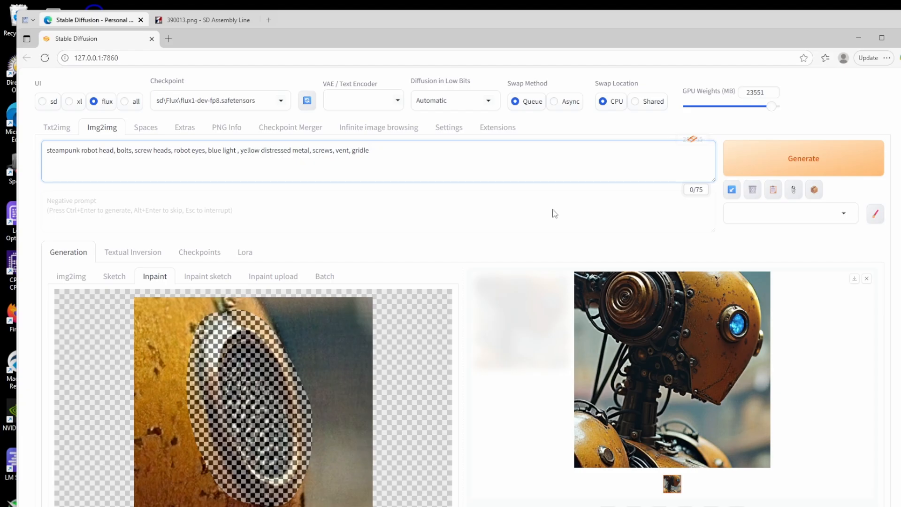
Generate the masked chest vent with the current prompt
scroll(843, 413, "down", 3)
scroll(713, 224, "up", 3)
left_click(784, 154)
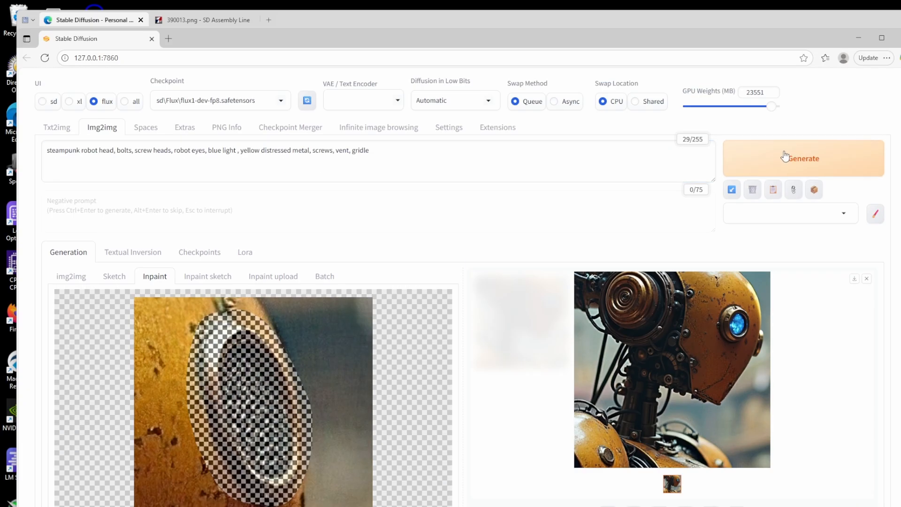
Rewrite the prompt as "steampunk robot vent, gridle , distressed metal ring" and generate the masked vent again
scroll(647, 319, "down", 1)
left_click_drag(334, 100, 114, 100)
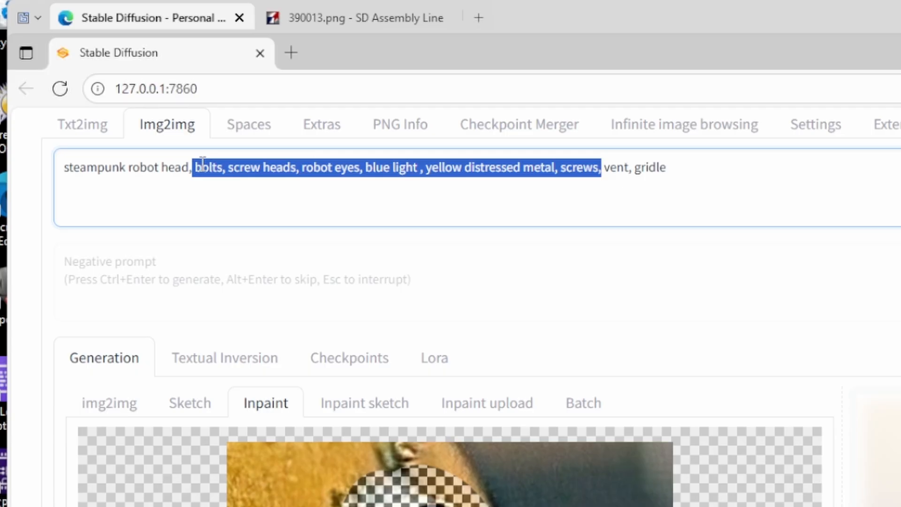
key("BackSpace")
key("BackSpace")
key("BackSpace")
key("BackSpace")
key("BackSpace")
key("BackSpace")
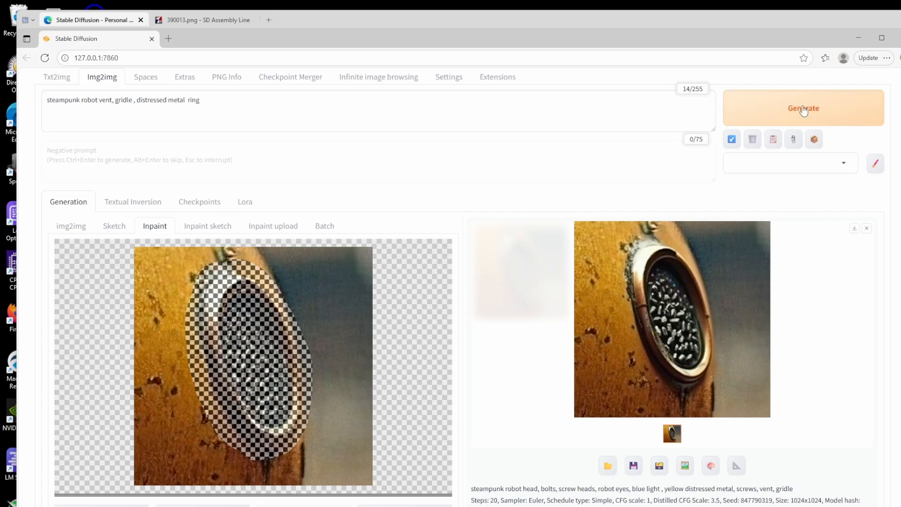
left_click(769, 110)
Examine the newly generated vent image enlarged, then close the enlarged view
scroll(629, 362, "down", 1)
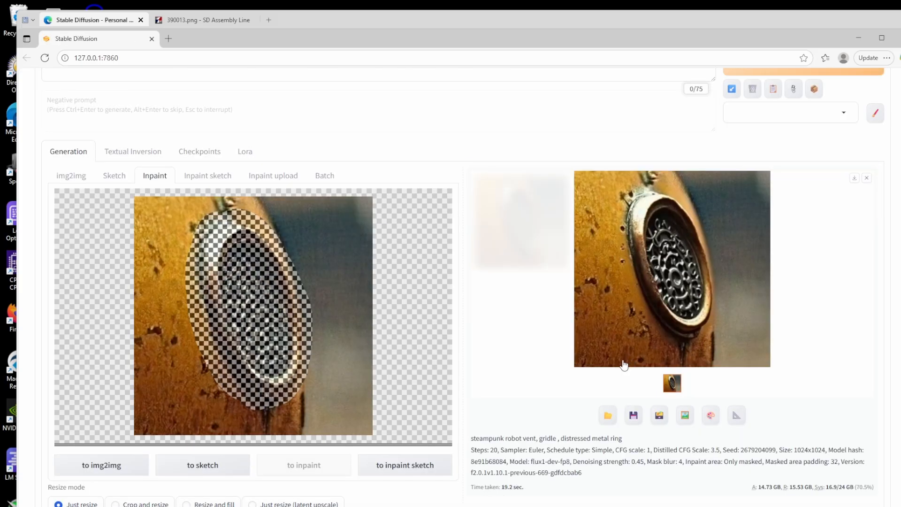
left_click(668, 264)
left_click(535, 238)
scroll(782, 213, "up", 1)
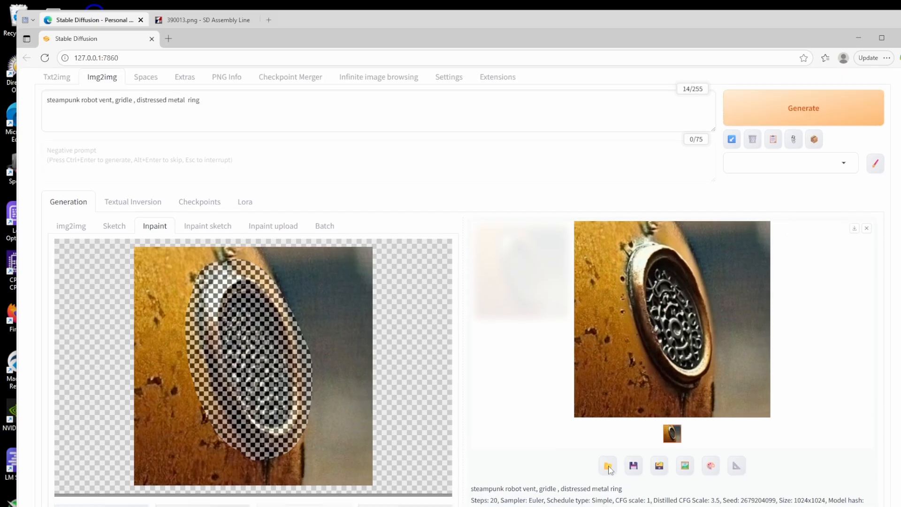
Switch to SD Assembly Line, import the generated vent and apply the merge, then inspect the chest with the magnifier
left_click(205, 21)
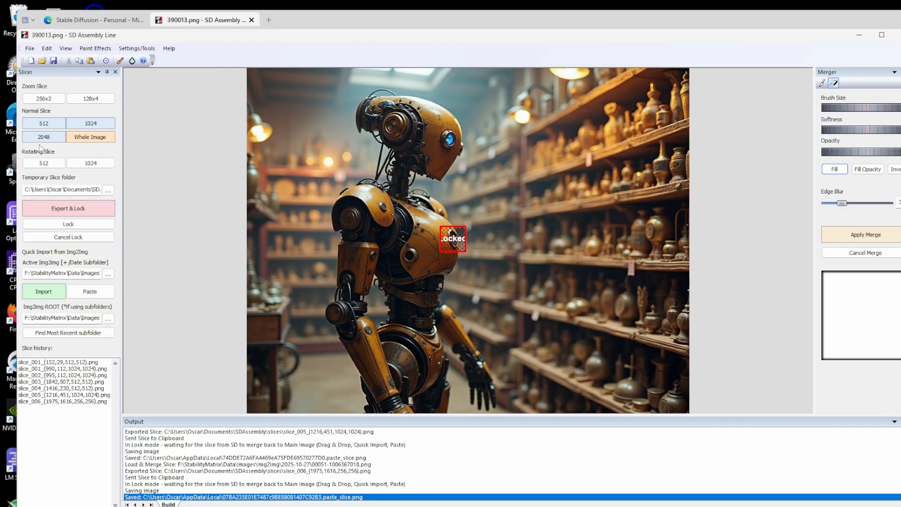
left_click(50, 293)
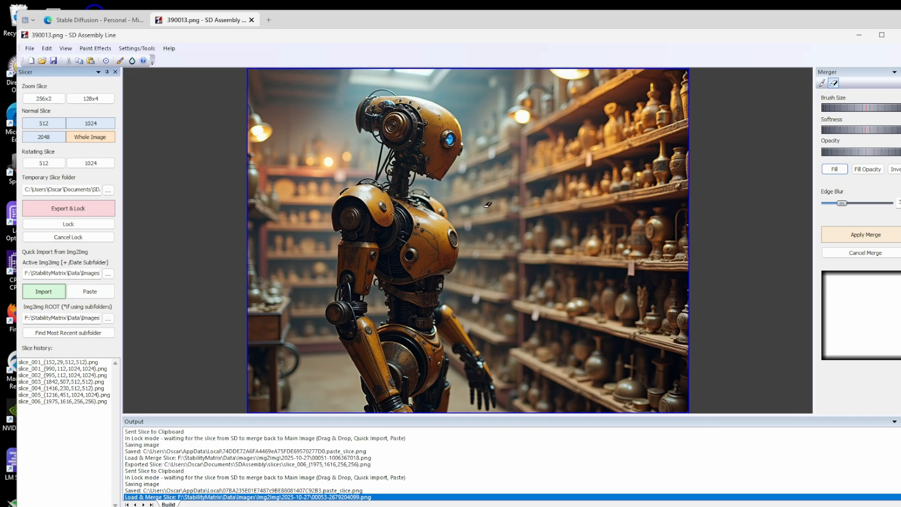
left_click(868, 238)
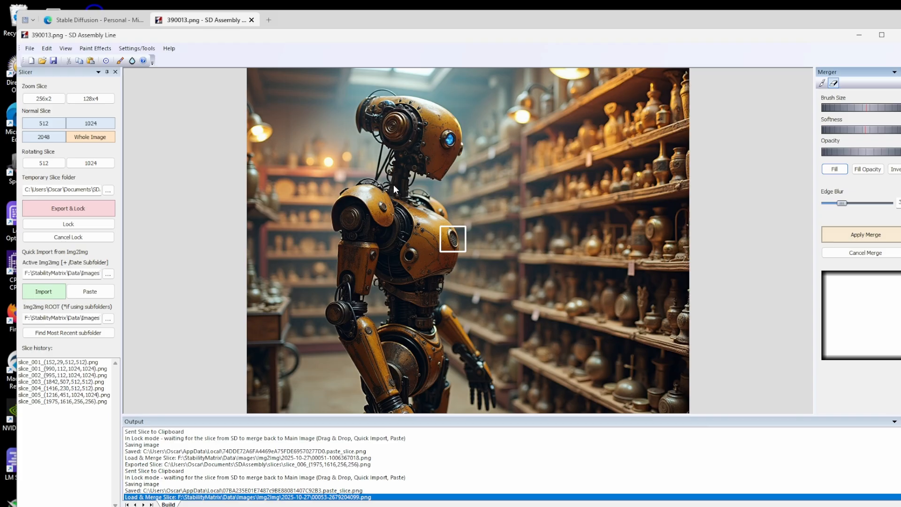
left_click(106, 60)
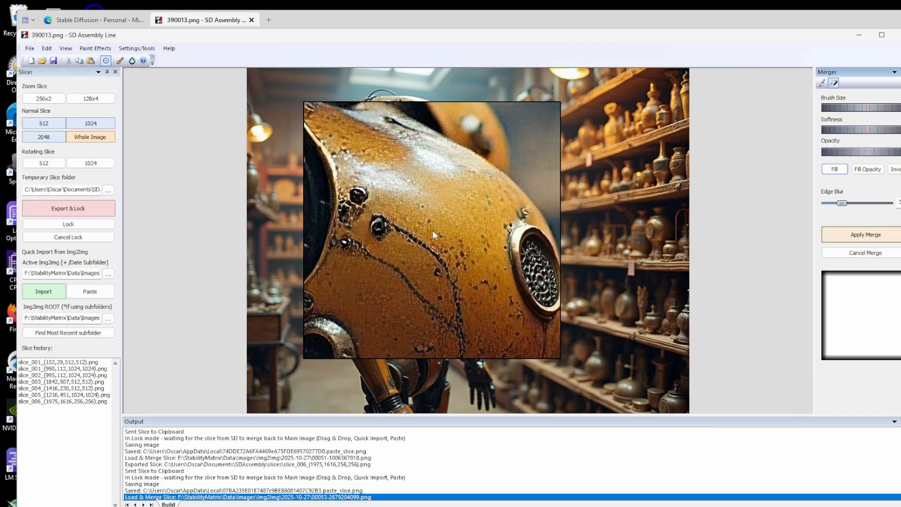
left_click(106, 60)
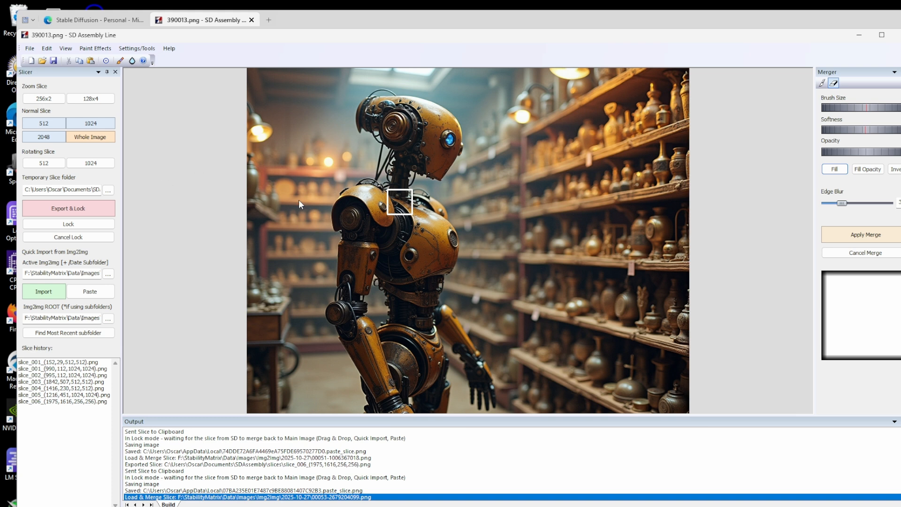
Place a 2048 slice over the robot's torso and upper arm, then export and lock it
left_click(44, 137)
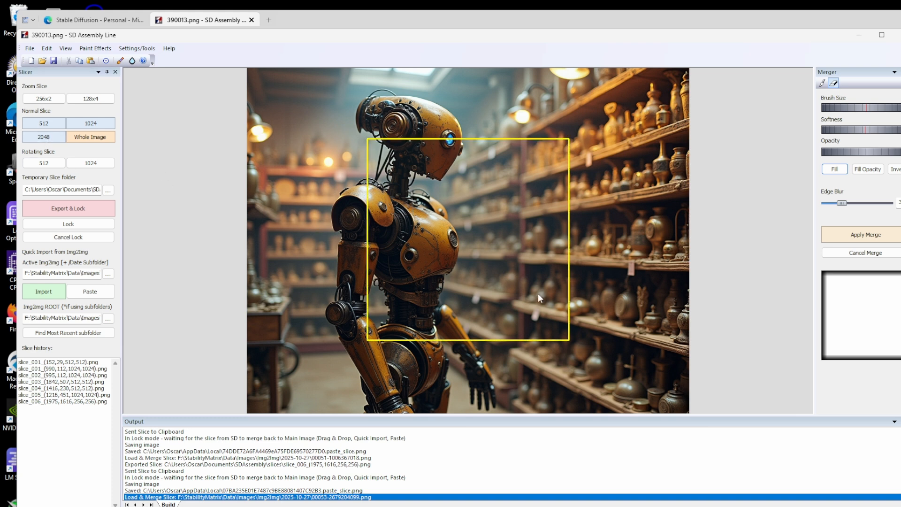
left_click_drag(538, 294, 469, 300)
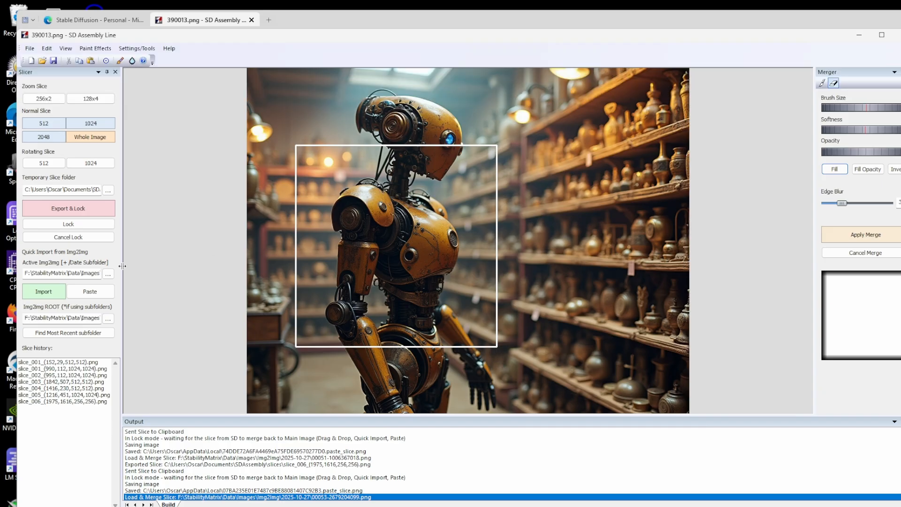
Switch to Stable Diffusion, paste the torso slice as the inpaint source and mask the shoulder, chest plate and upper arm
left_click(89, 20)
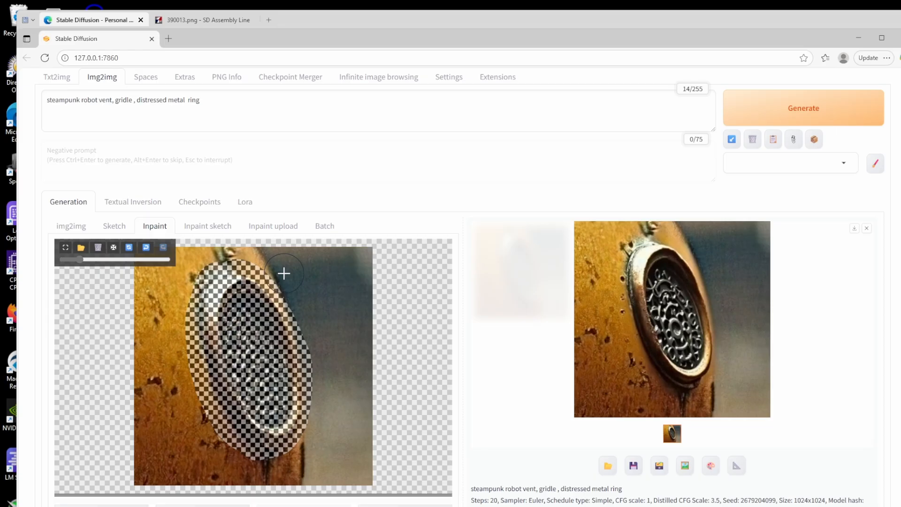
key("ctrl+v")
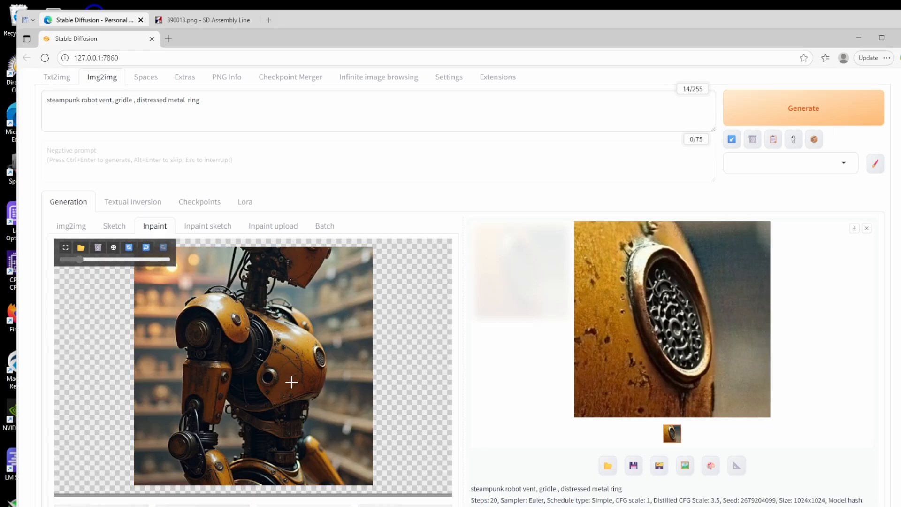
mouse_move(272, 331)
left_mouse_down()
mouse_move(274, 368)
mouse_move(290, 386)
mouse_move(284, 336)
mouse_move(222, 313)
mouse_move(190, 324)
mouse_move(201, 314)
mouse_move(288, 322)
left_mouse_up()
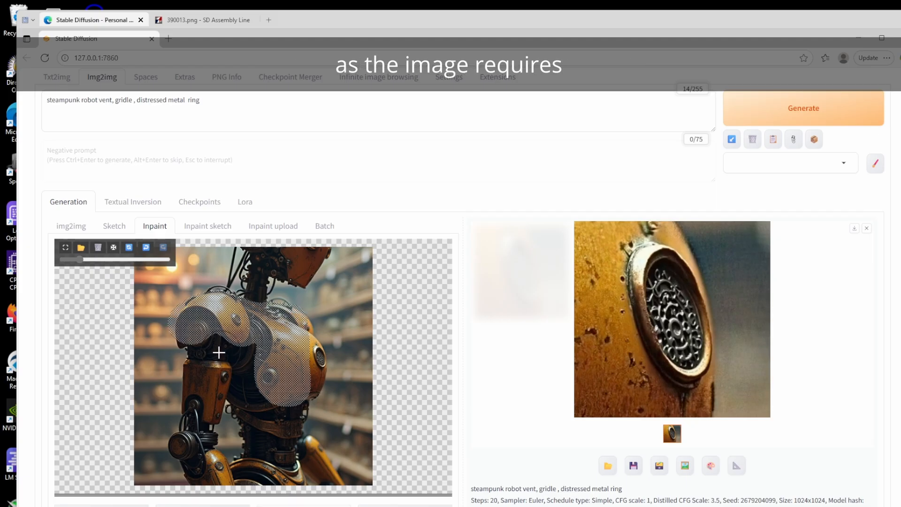
mouse_move(219, 352)
left_mouse_down()
mouse_move(206, 403)
mouse_move(200, 352)
mouse_move(190, 420)
left_mouse_up()
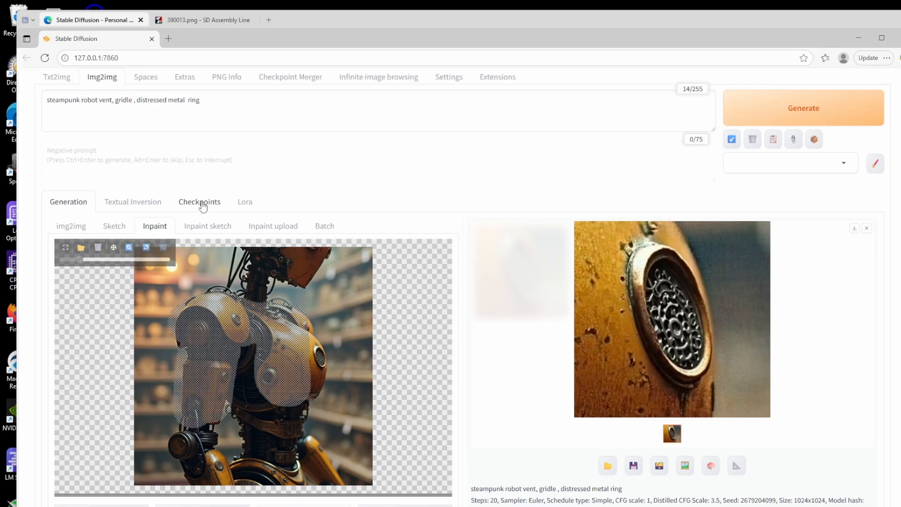
Append ", yellow metal, painted, scratches," to the end of the prompt
left_click(219, 104)
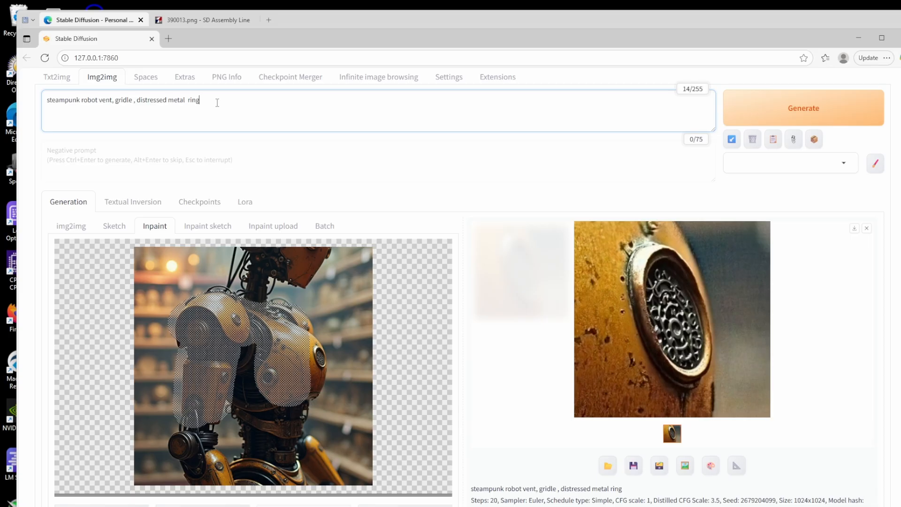
type(",")
type(" ye")
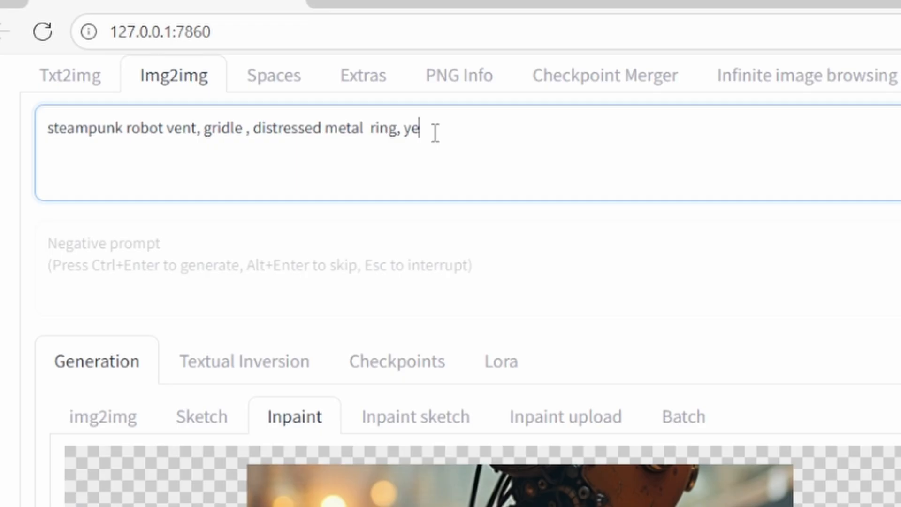
type("llow metal")
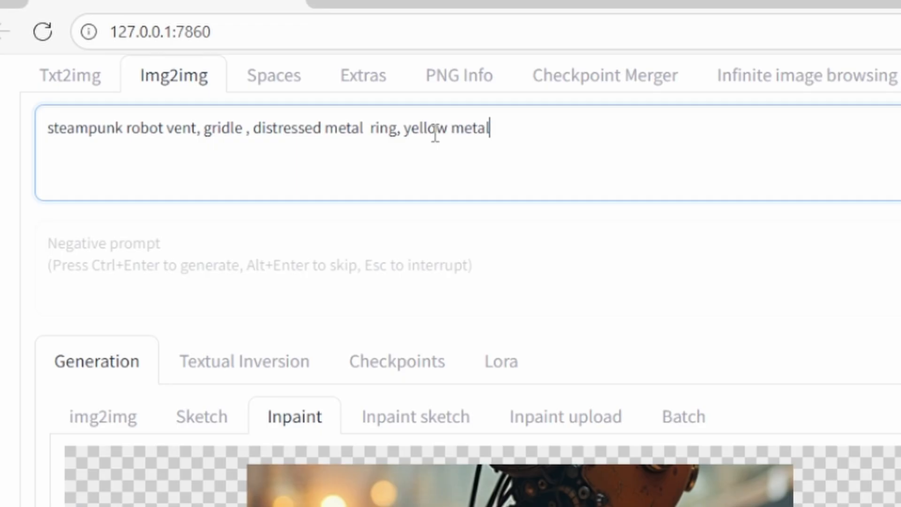
type(", painted, s")
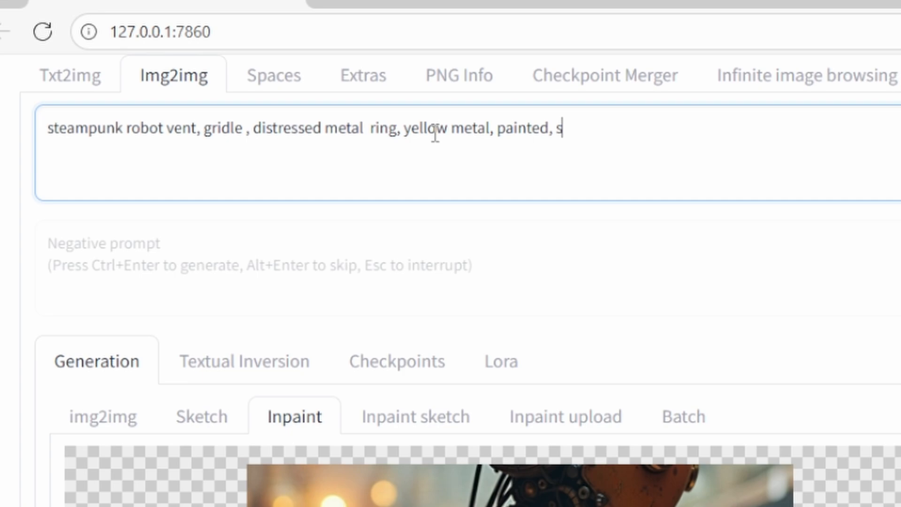
type("cratches")
type(",")
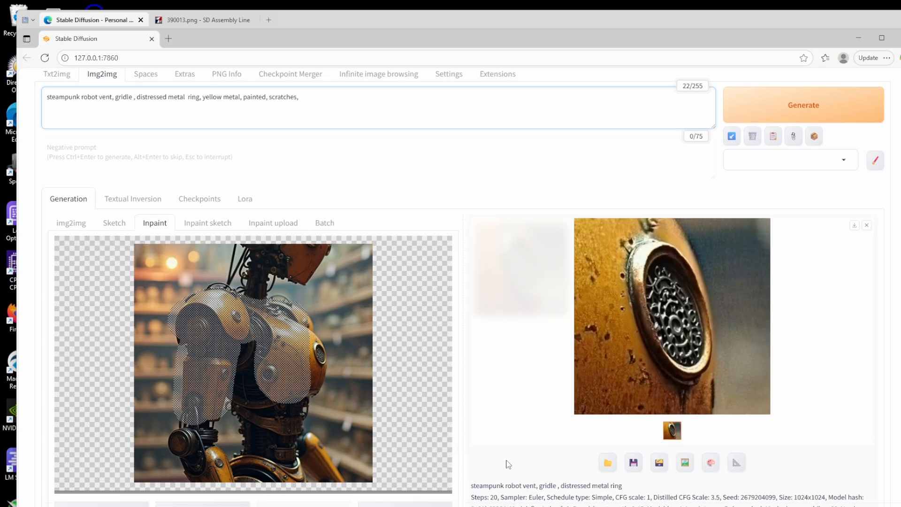
Adjust the generation settings, generate the masked torso slice and view the result enlarged
scroll(247, 433, "down", 9)
left_click_drag(271, 448, 190, 448)
scroll(475, 357, "up", 10)
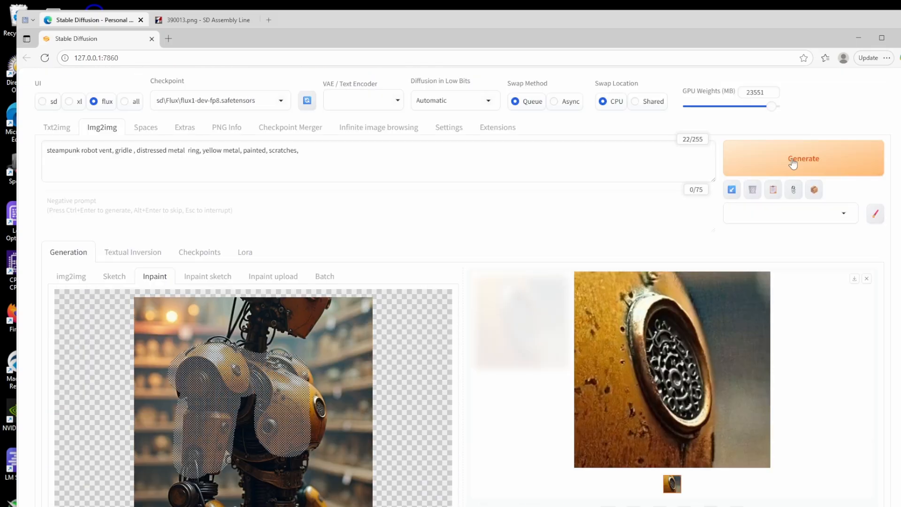
left_click(802, 158)
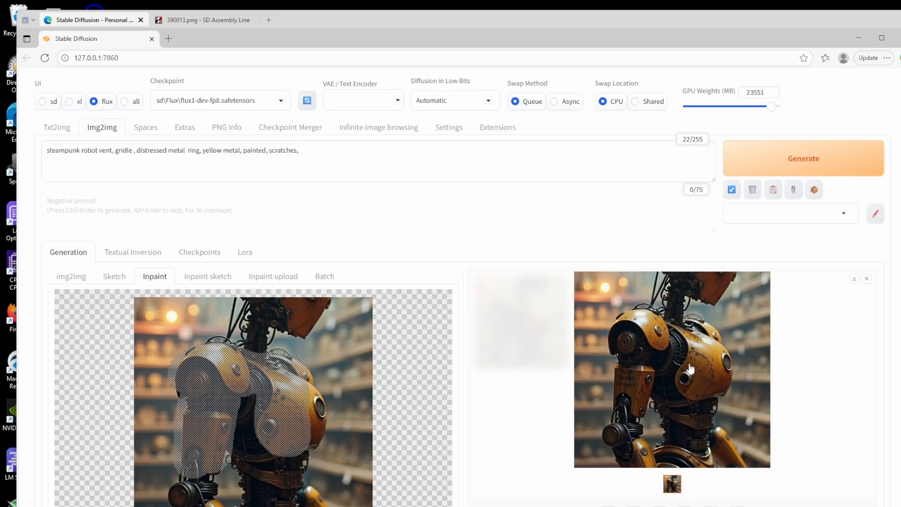
left_click(688, 366)
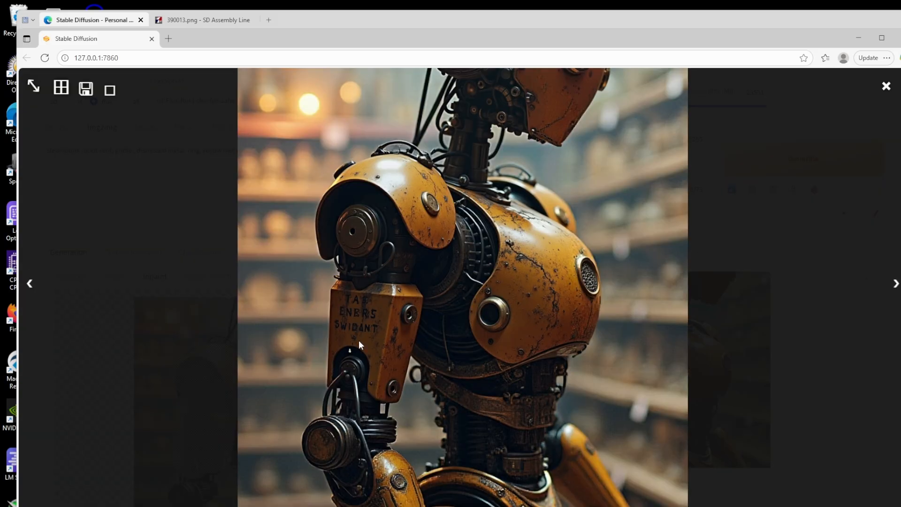
Switch to SD Assembly Line, import the generated torso and apply the merge, then inspect the image with the magnifier
left_click(220, 20)
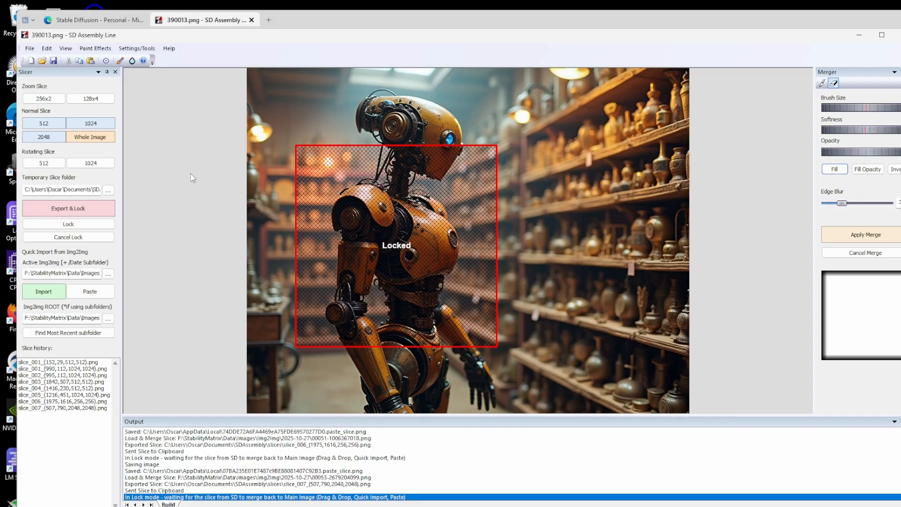
left_click(48, 291)
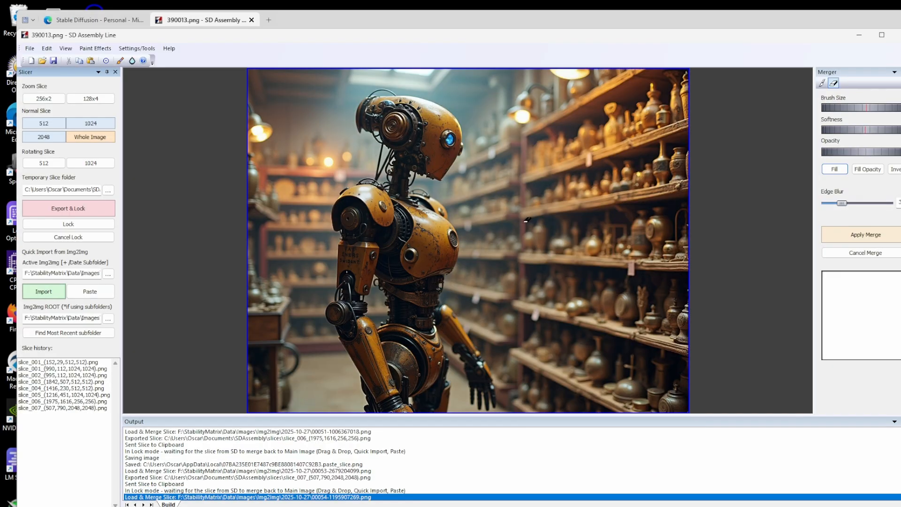
left_click(864, 237)
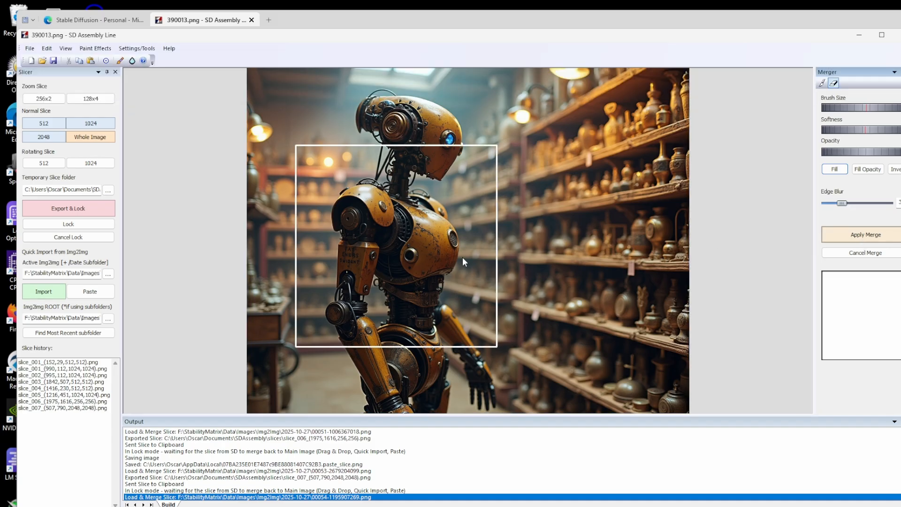
left_click(105, 61)
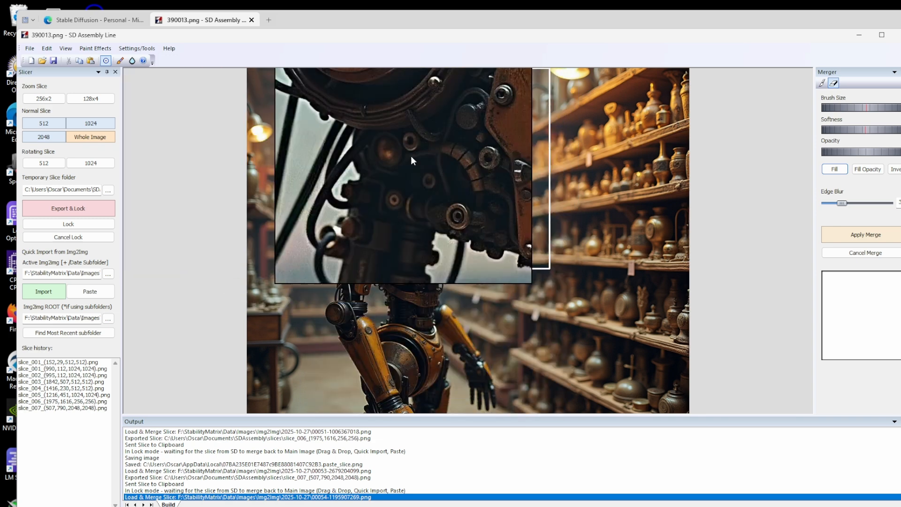
Place a slice over the chest vent and the adjoining yellow plate and open it in Paint mode
left_click(90, 100)
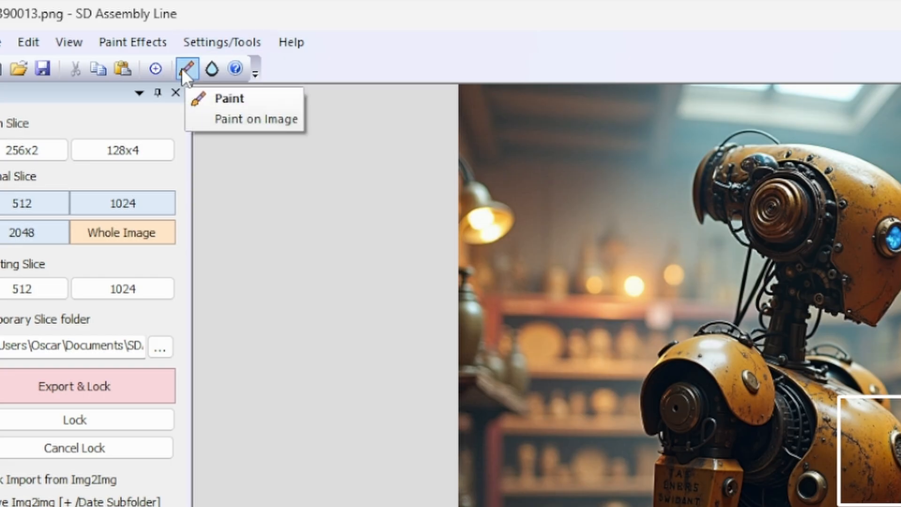
left_click(182, 69)
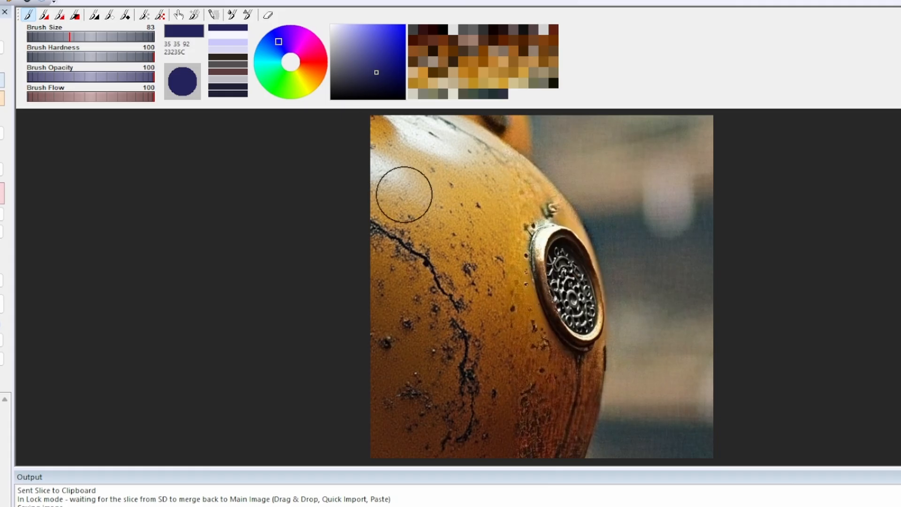
Try a dark blue brush stroke of size 83 on the yellow chest plate, then undo it
mouse_move(441, 223)
left_mouse_down()
mouse_move(461, 252)
mouse_move(469, 311)
left_mouse_up()
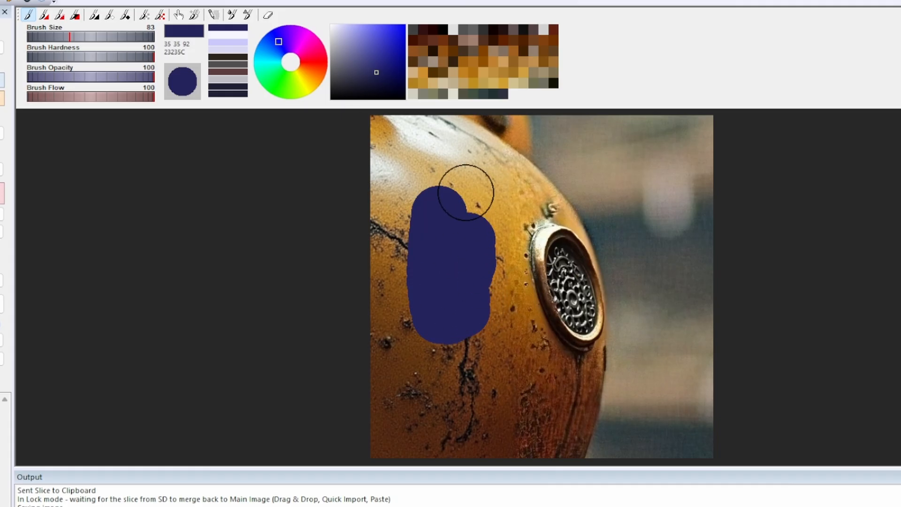
key("ctrl+z")
Colorize the chest vent grille red (FC0207) with a size 43 colorize brush, then brush white (FFFFFF) over it for highlights
left_click_drag(68, 36, 49, 36)
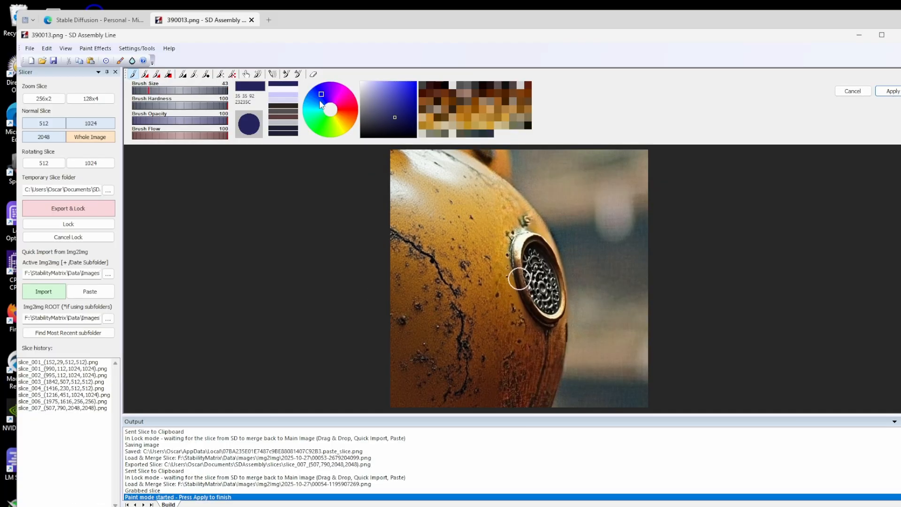
left_click_drag(321, 104, 358, 107)
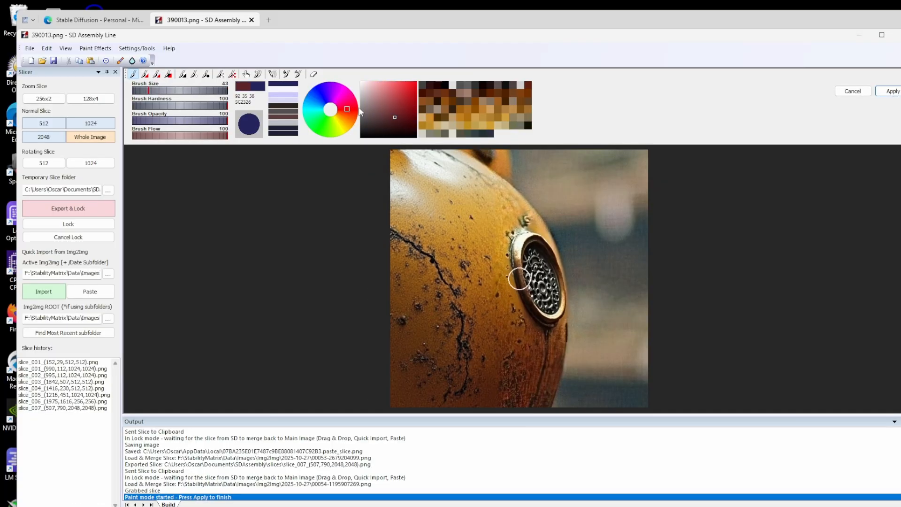
left_click(416, 83)
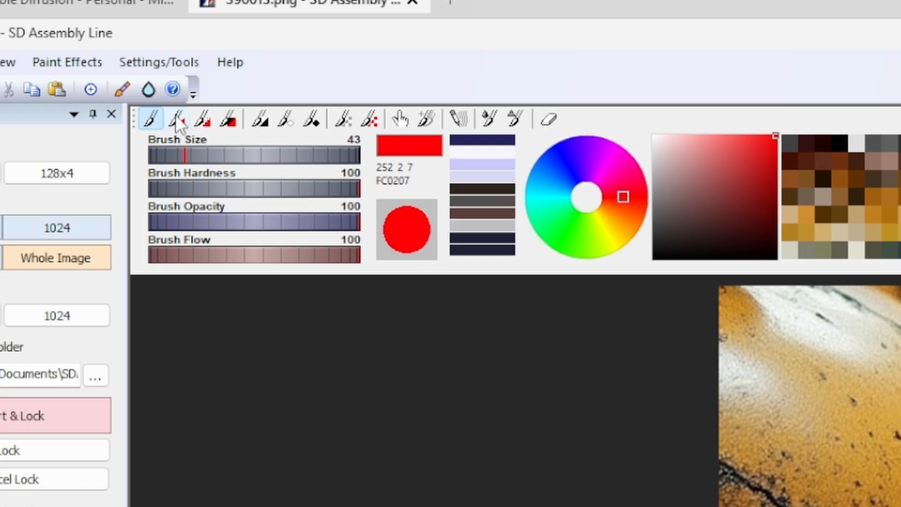
left_click(177, 120)
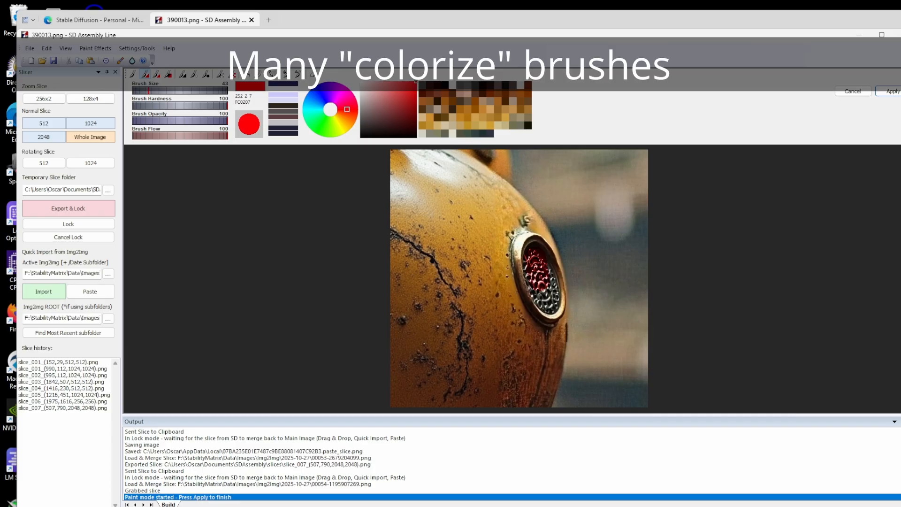
mouse_move(541, 295)
left_mouse_down()
mouse_move(549, 286)
mouse_move(540, 262)
mouse_move(534, 277)
mouse_move(551, 303)
mouse_move(538, 255)
left_mouse_up()
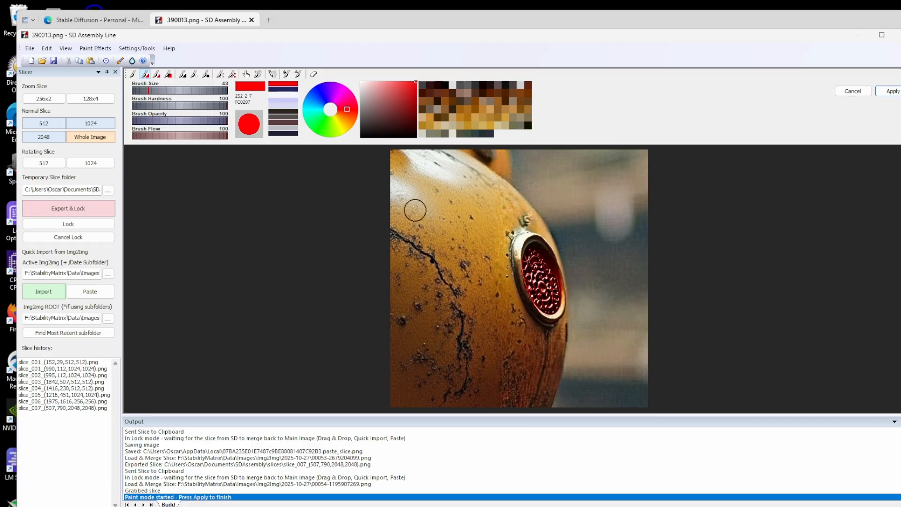
left_click(361, 82)
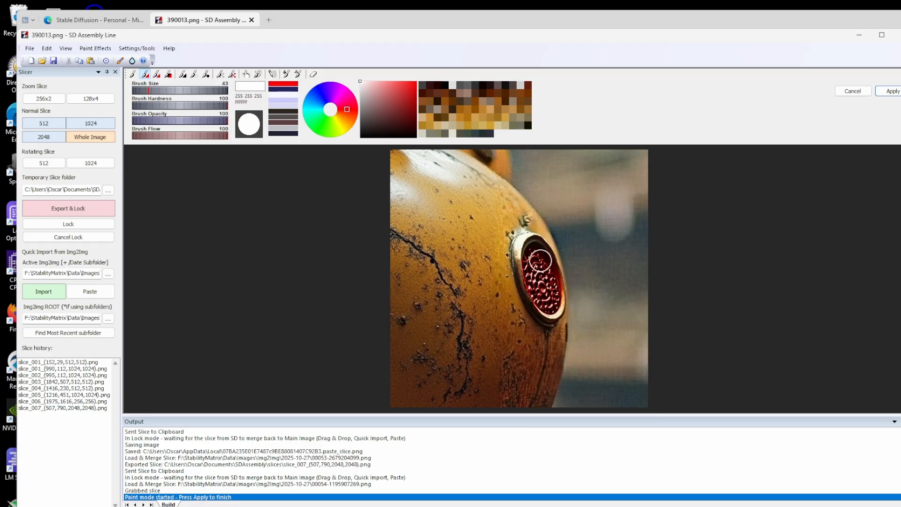
left_click_drag(548, 294, 538, 260)
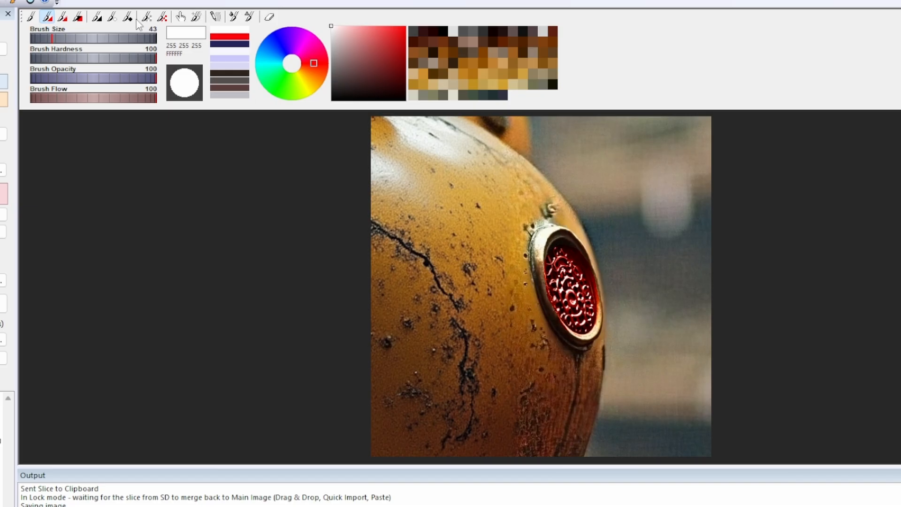
Paint the vent's centre orange (FF6C03) with the normal brush at size 30 and hardness 69, and apply the paint
left_click(31, 18)
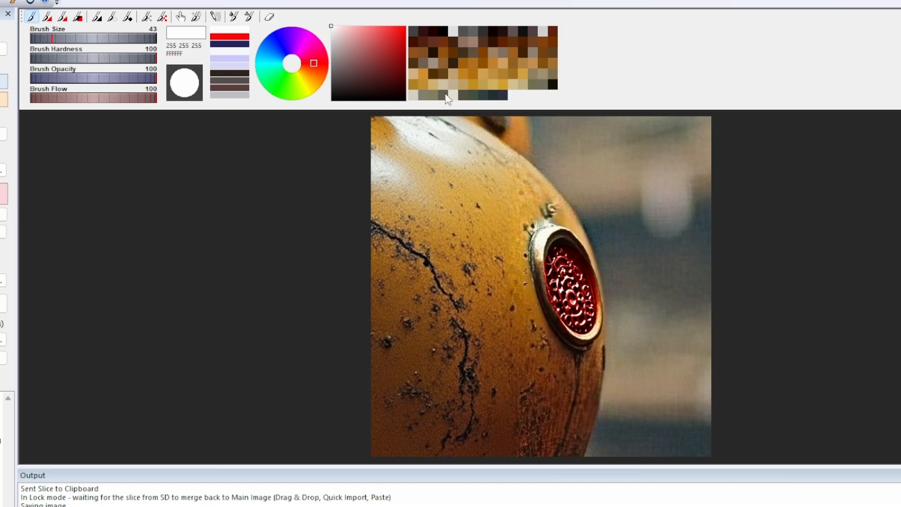
left_click(311, 72)
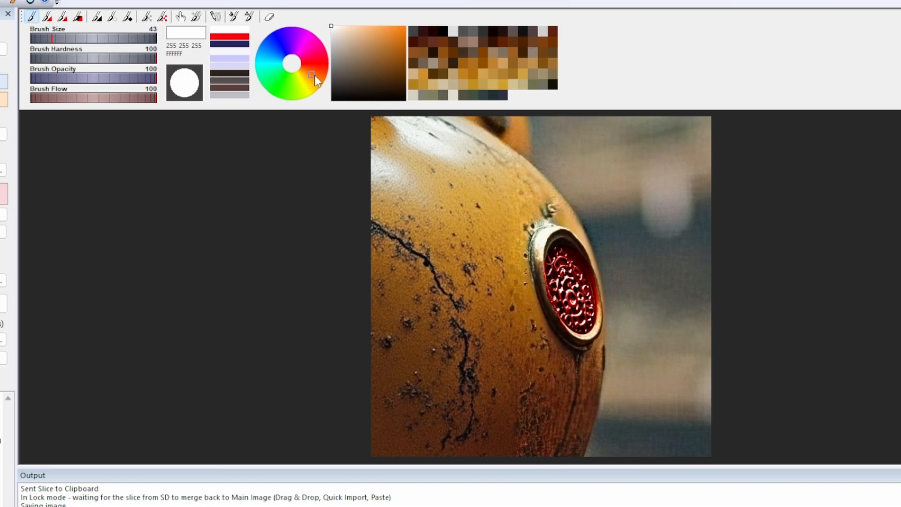
left_click_drag(381, 38, 404, 25)
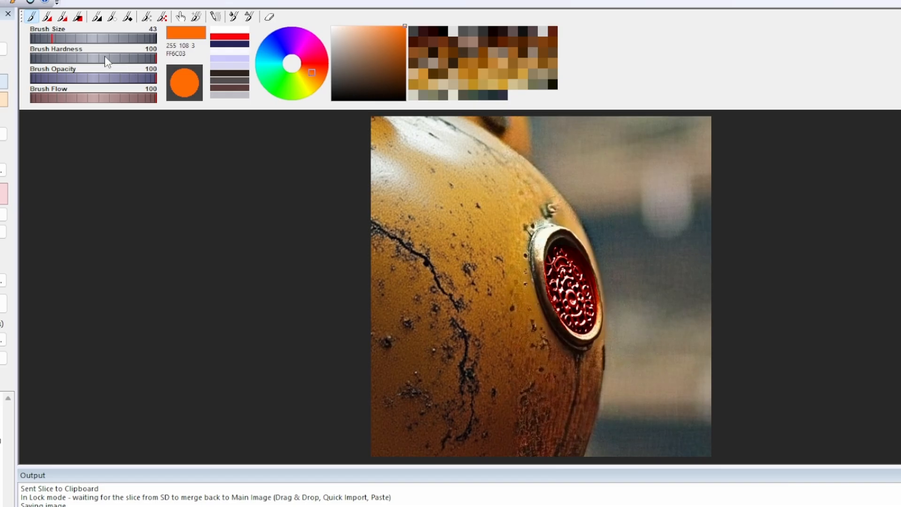
left_click_drag(101, 42, 94, 41)
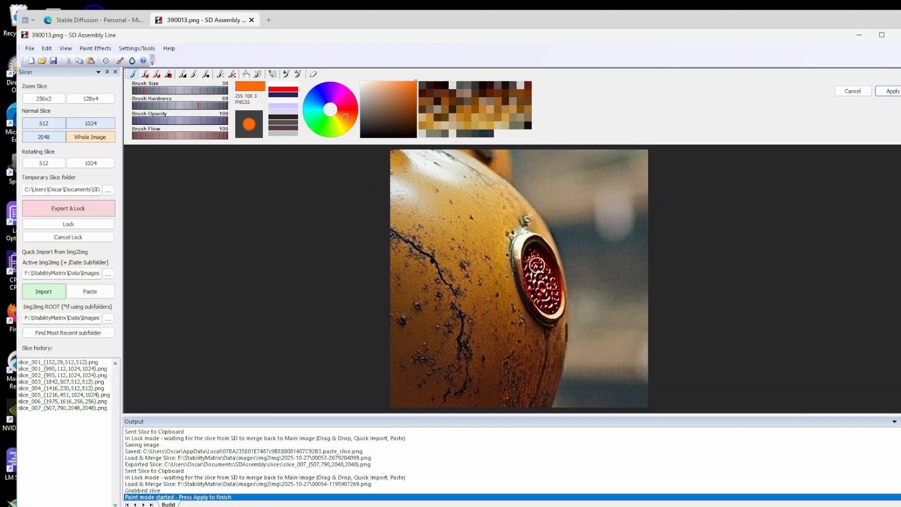
left_click_drag(540, 263, 540, 263)
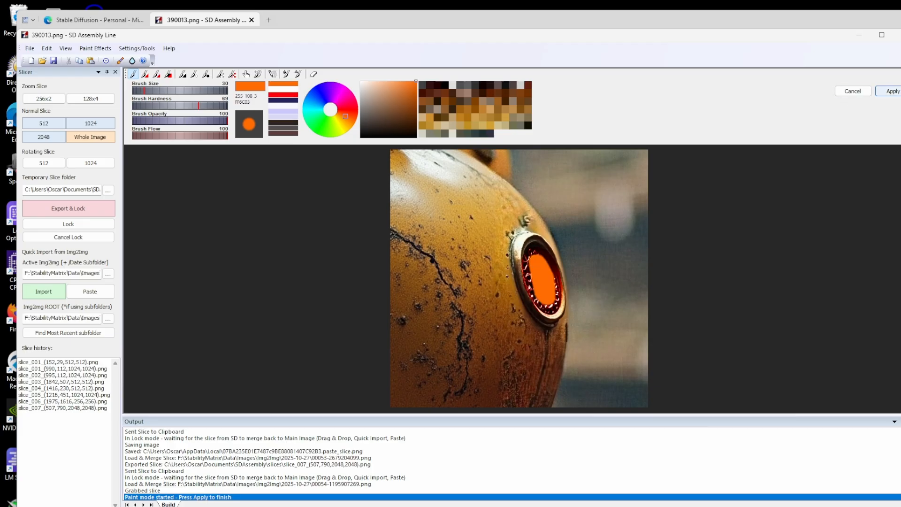
left_click(888, 91)
Export and lock the painted slice, switch to Stable Diffusion and paste it into the inpaint canvas
left_click(69, 210)
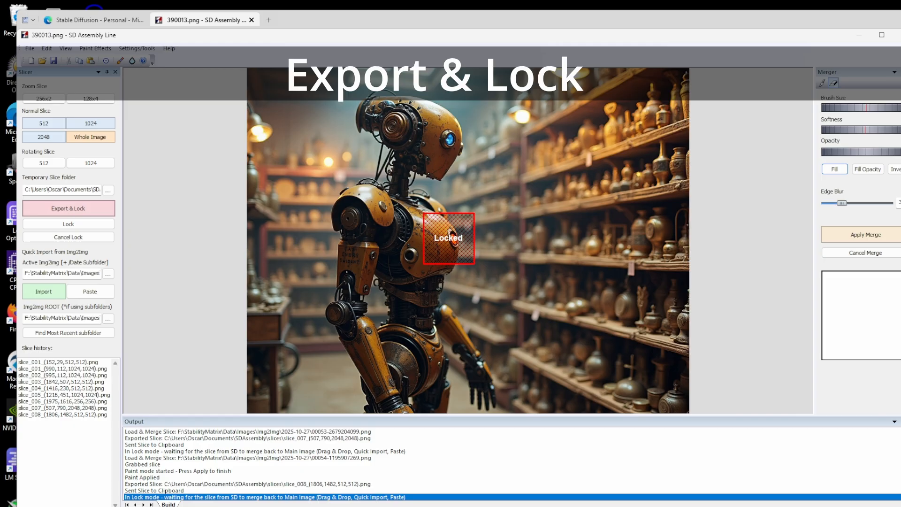
left_click(93, 20)
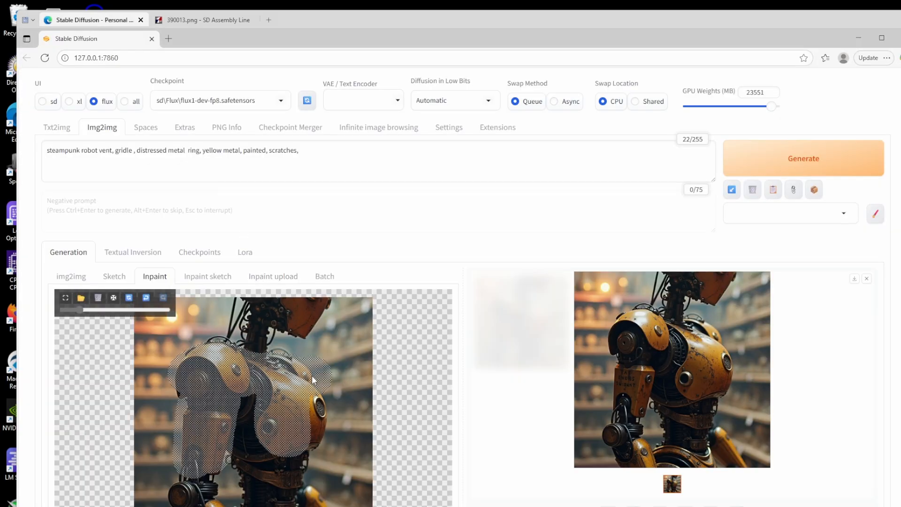
key("ctrl+v")
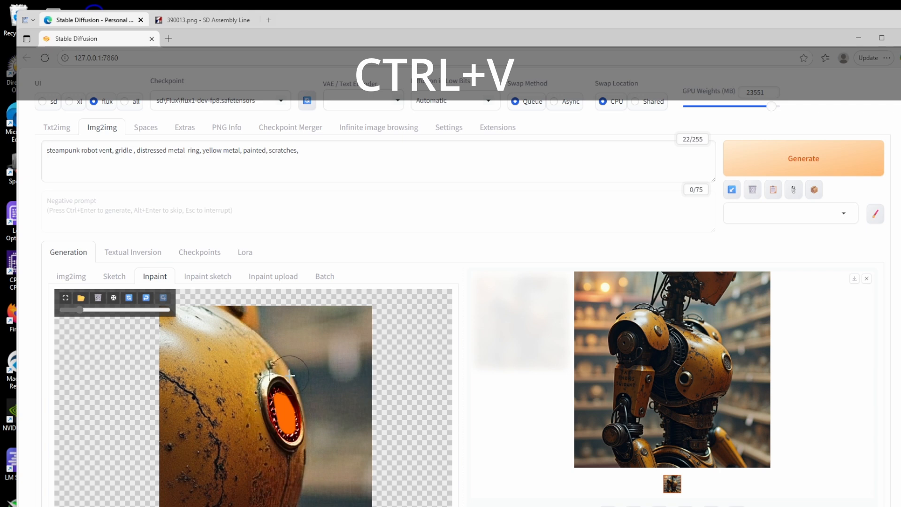
Mask the vent, add "( red light:1.3)" to the prompt, generate the slice and view the result enlarged
mouse_move(289, 374)
left_mouse_down()
mouse_move(270, 423)
mouse_move(285, 443)
mouse_move(306, 423)
mouse_move(295, 375)
mouse_move(270, 378)
left_mouse_up()
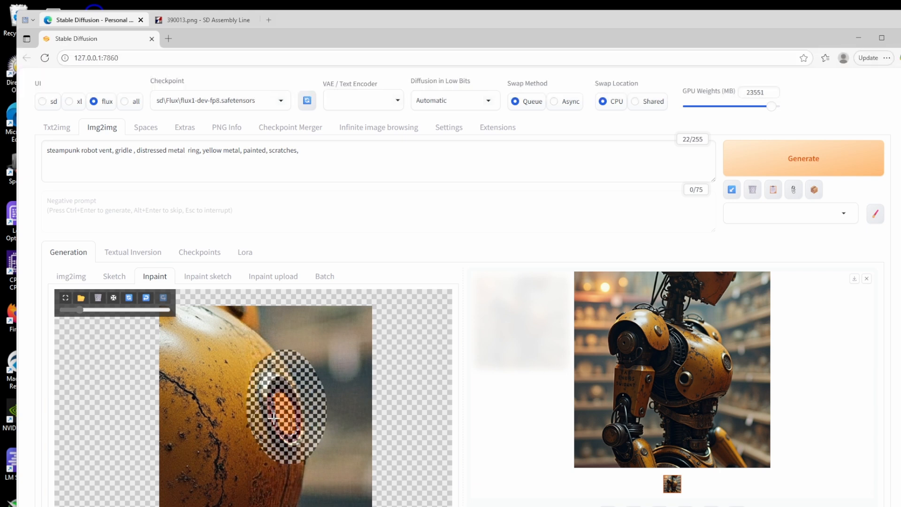
left_click(331, 149)
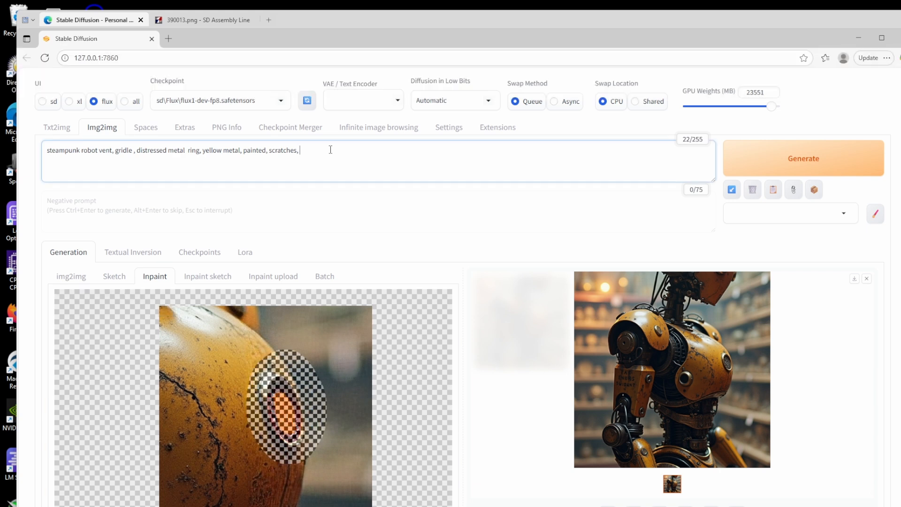
type("red light:1.3)")
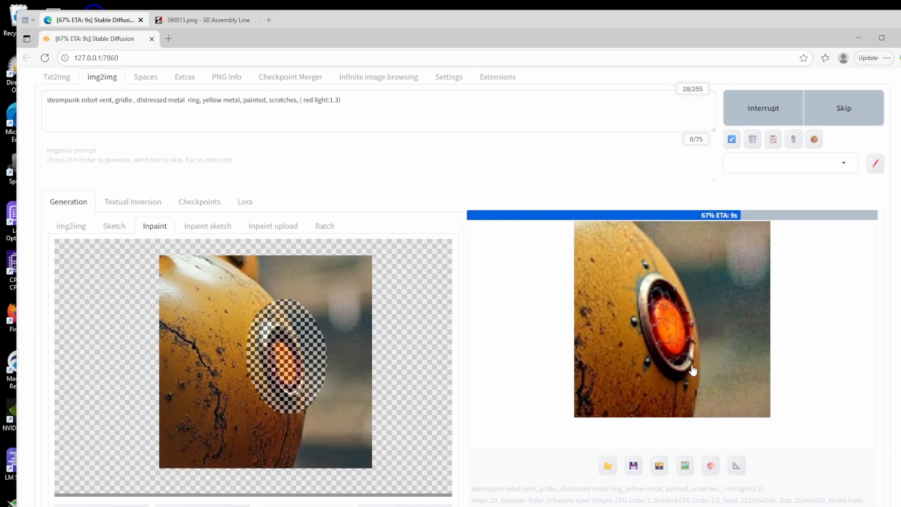
left_click(685, 343)
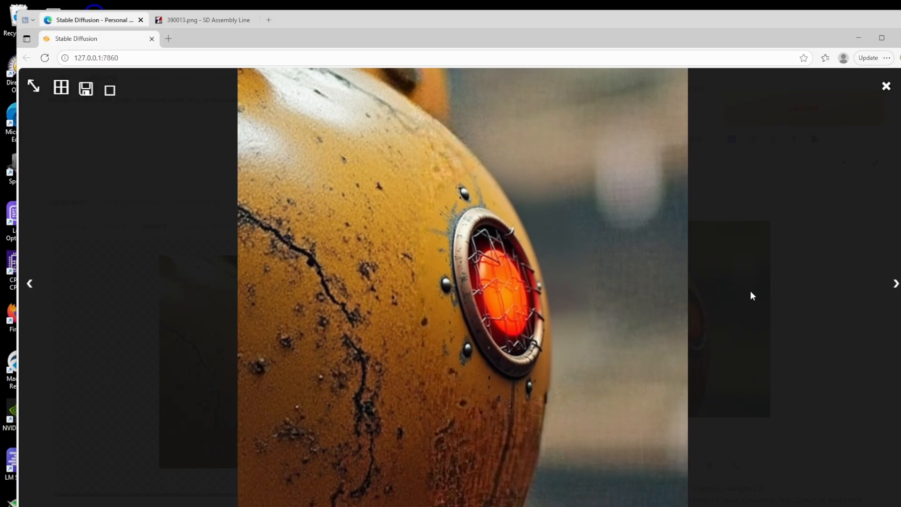
left_click(772, 292)
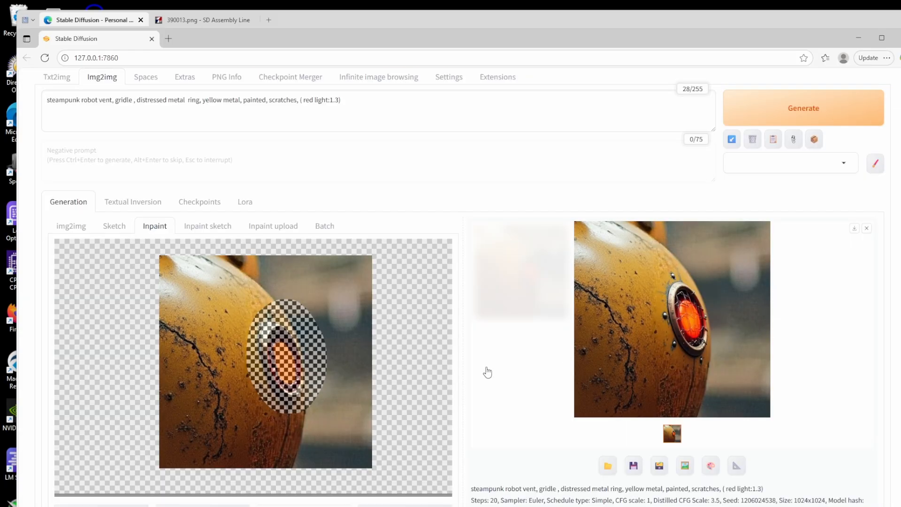
Send the generated vent image back to inpaint and mask only the glowing centre inside its ring
left_click(711, 471)
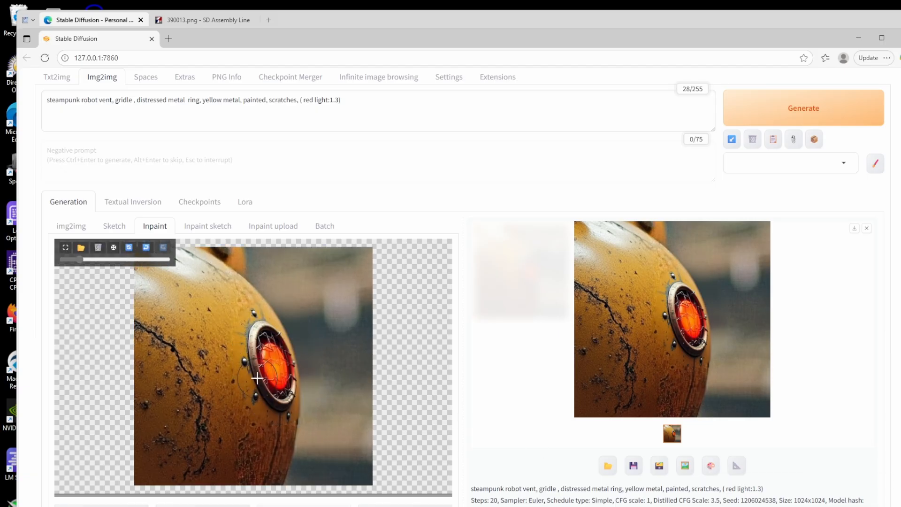
scroll(257, 377, "up", 5)
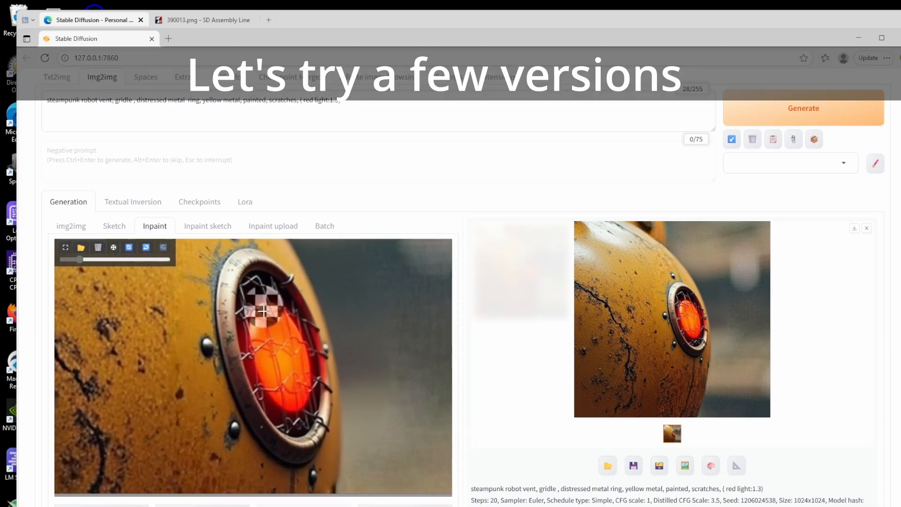
mouse_move(263, 311)
left_mouse_down()
mouse_move(286, 409)
mouse_move(301, 328)
mouse_move(291, 300)
left_mouse_up()
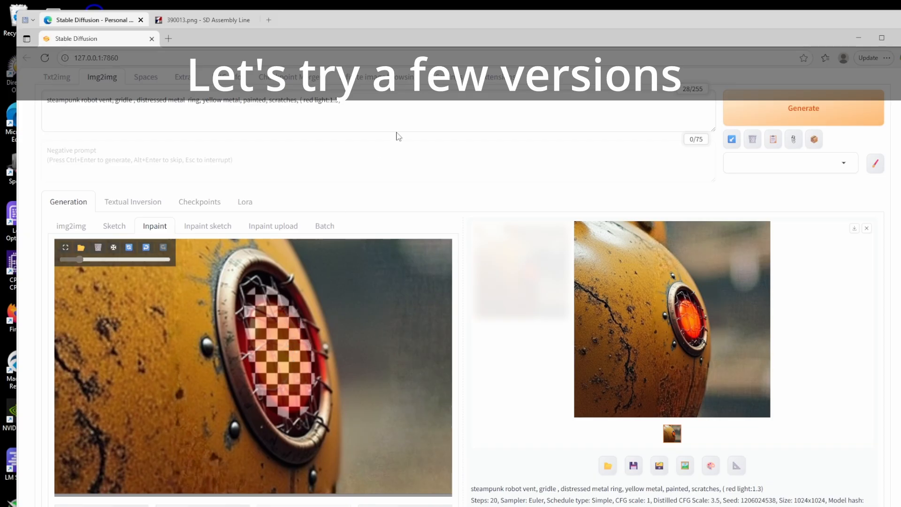
Append "brilliant light" to the prompt, generate another version of the vent and inspect it enlarged
left_click(370, 107)
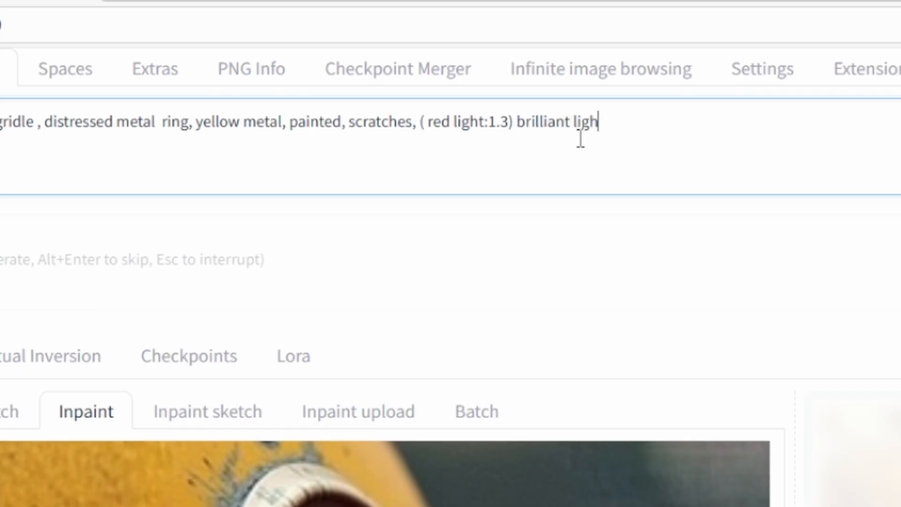
key("ctrl+Return")
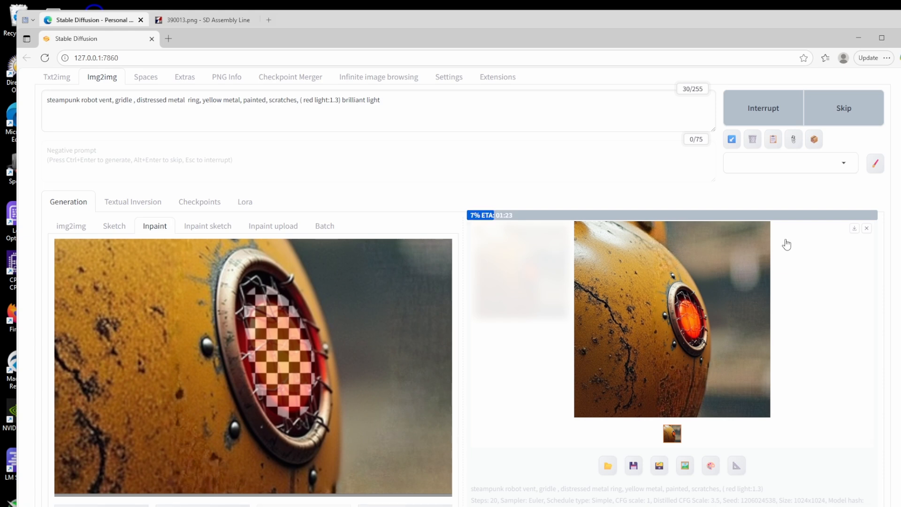
left_click(704, 303)
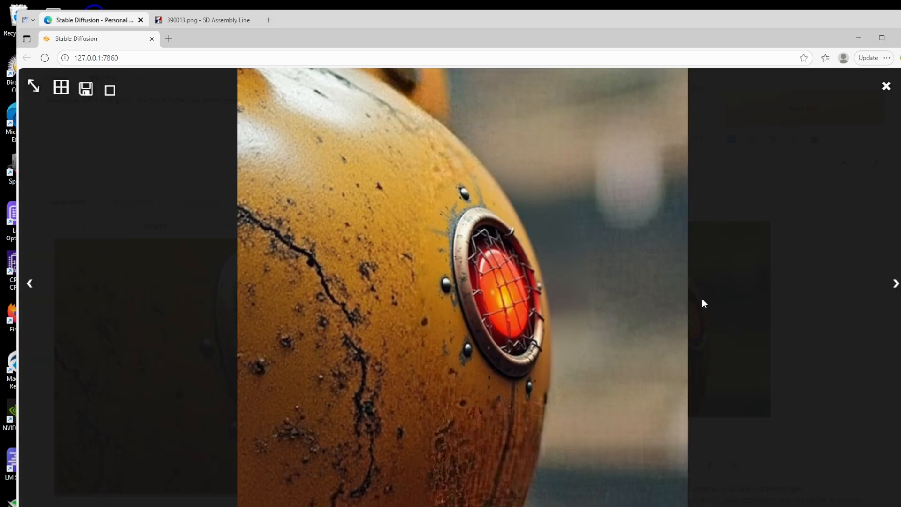
left_click(702, 299)
Switch to SD Assembly Line, copy the active Img2Img folder path and open that 2025-10-27 folder in File Explorer with the latest images first
left_click(202, 20)
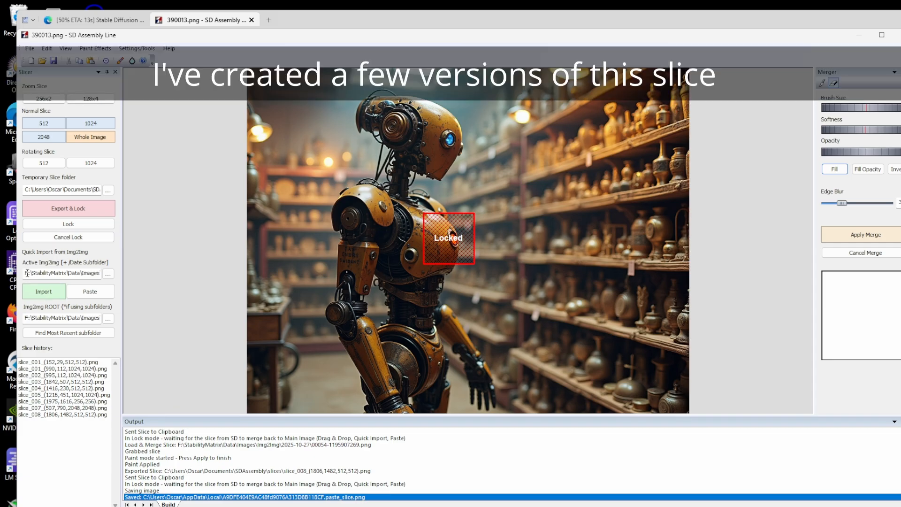
left_click_drag(28, 272, 97, 274)
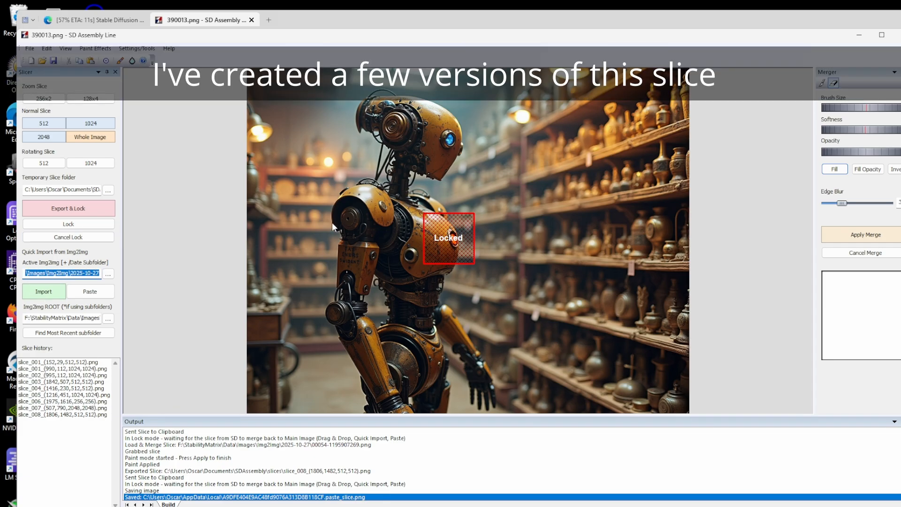
left_click(610, 506)
left_click(631, 296)
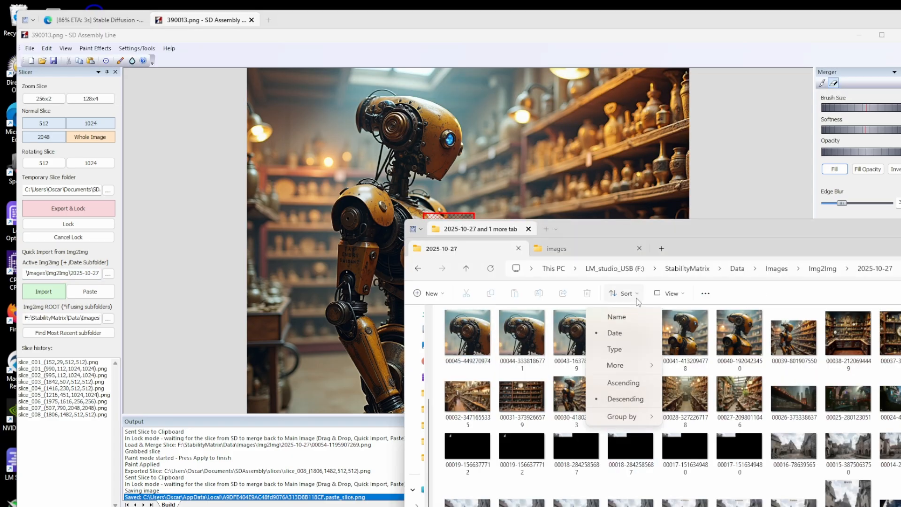
left_click(625, 318)
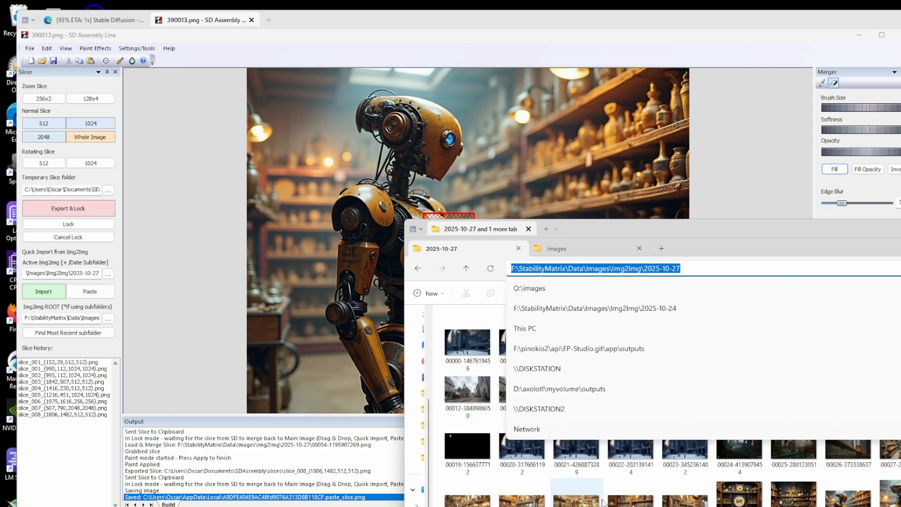
key("Return")
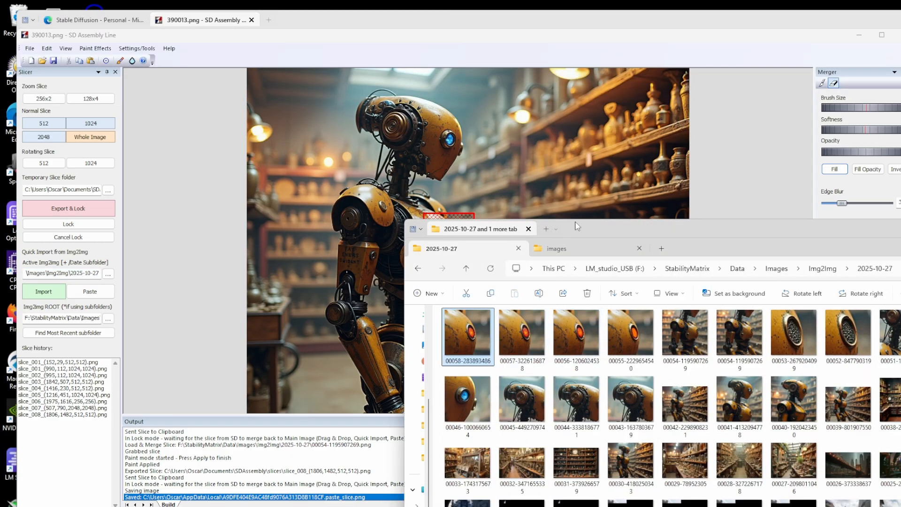
left_click_drag(578, 226, 776, 222)
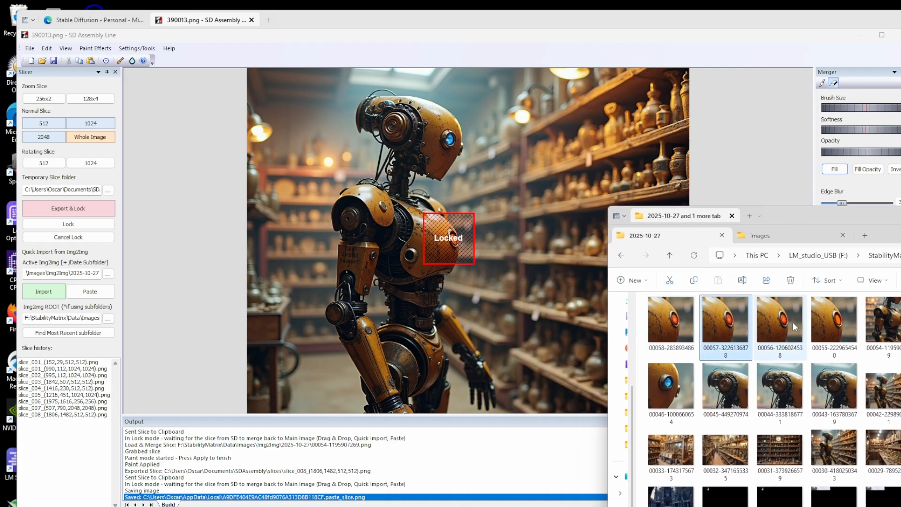
left_click_drag(824, 321, 457, 243)
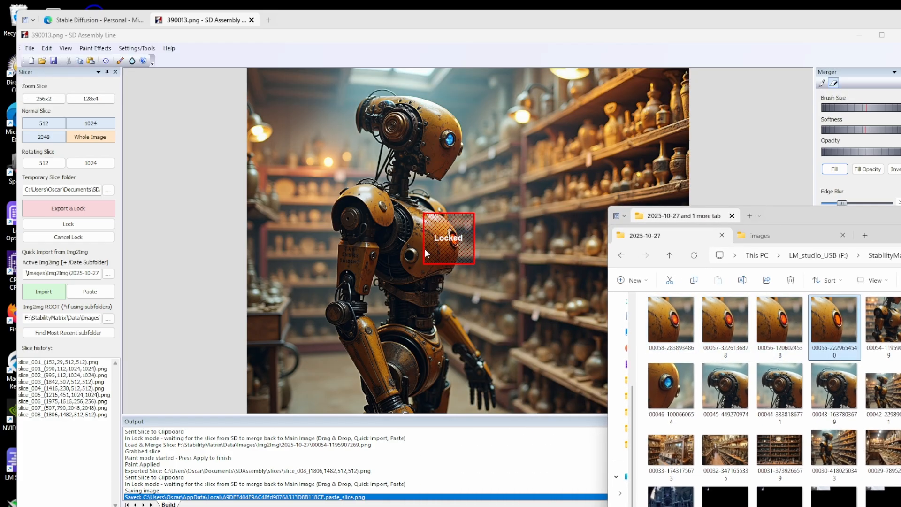
left_click(108, 19)
left_click(681, 382)
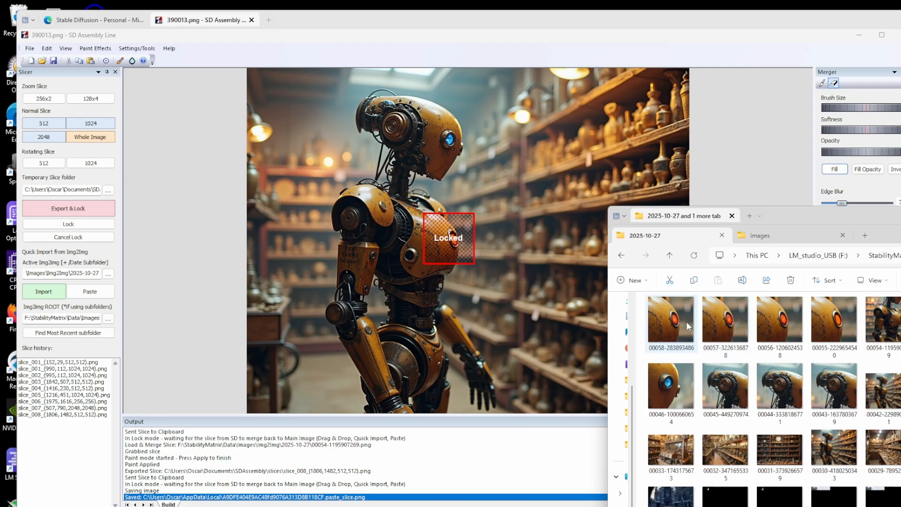
left_click_drag(686, 323, 450, 253)
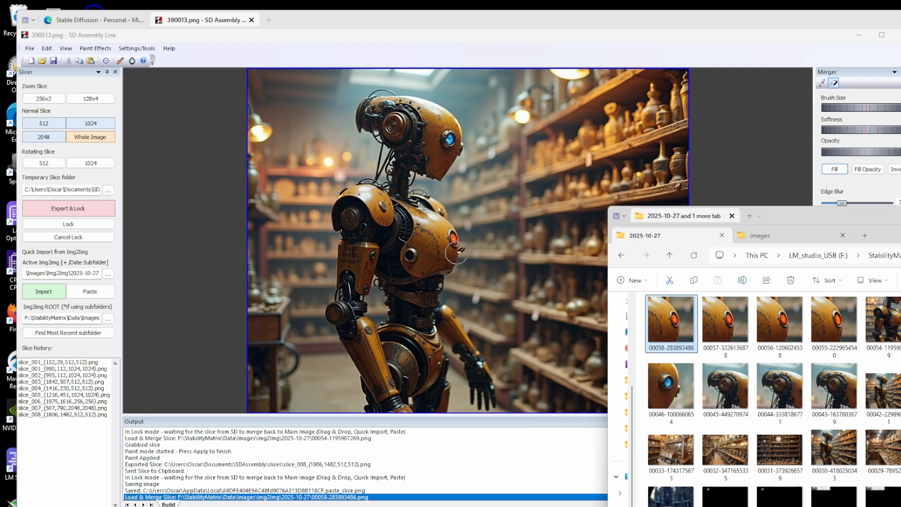
Turn on the magnified view to inspect the loaded vent image, and cancel its merge so the slice stays locked
left_click(107, 61)
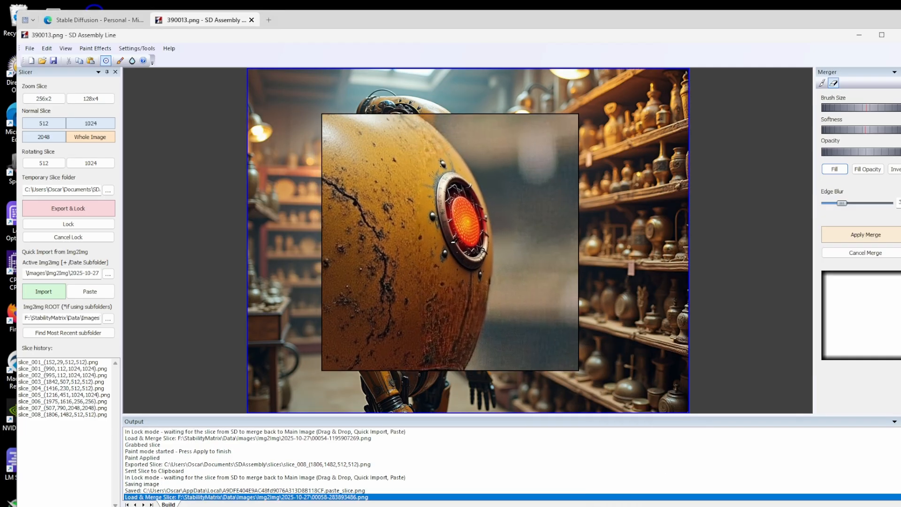
left_click(865, 253)
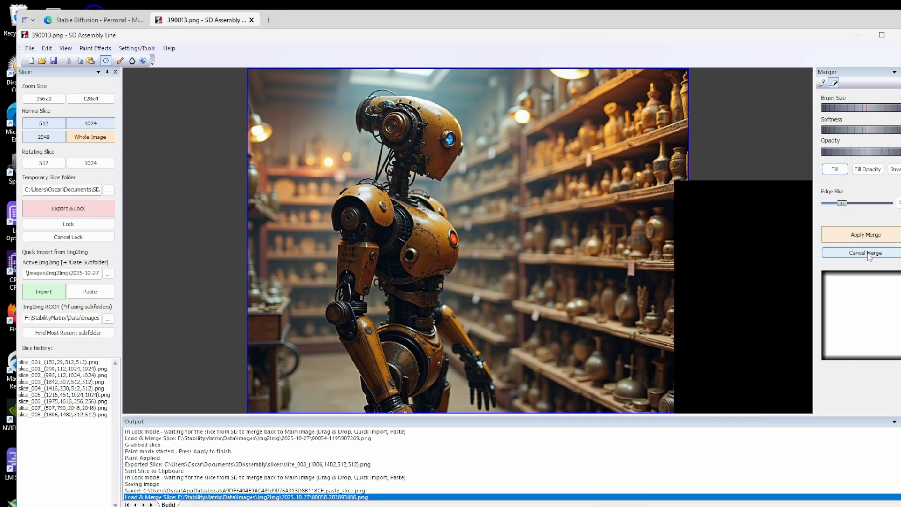
left_click(867, 253)
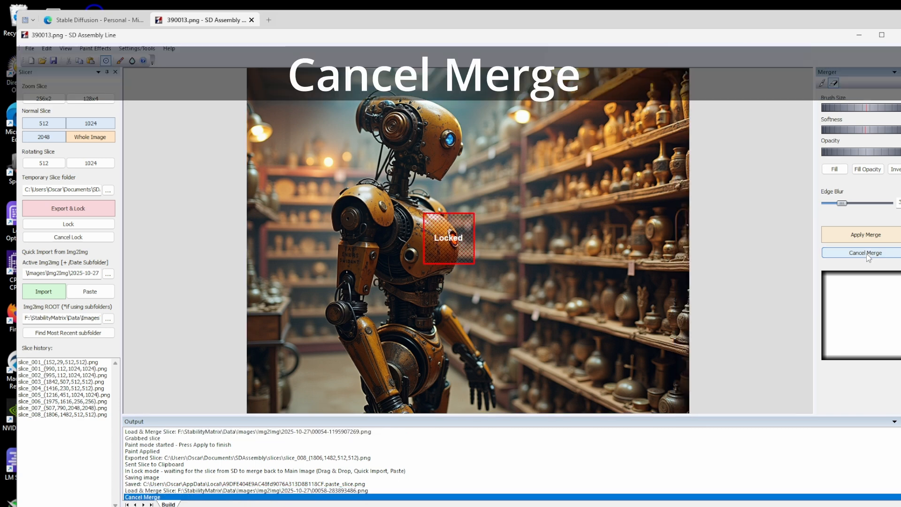
key("alt+Tab")
left_click_drag(725, 319, 463, 249)
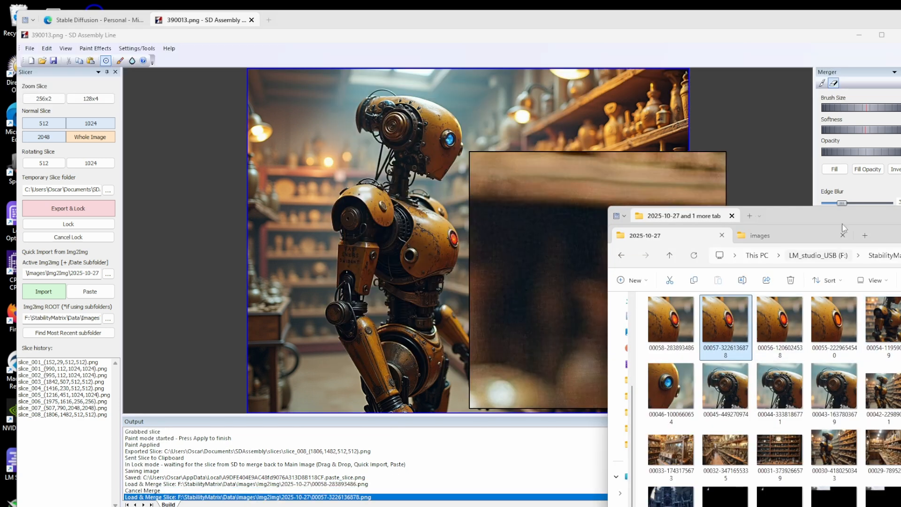
left_click(864, 193)
left_click(865, 252)
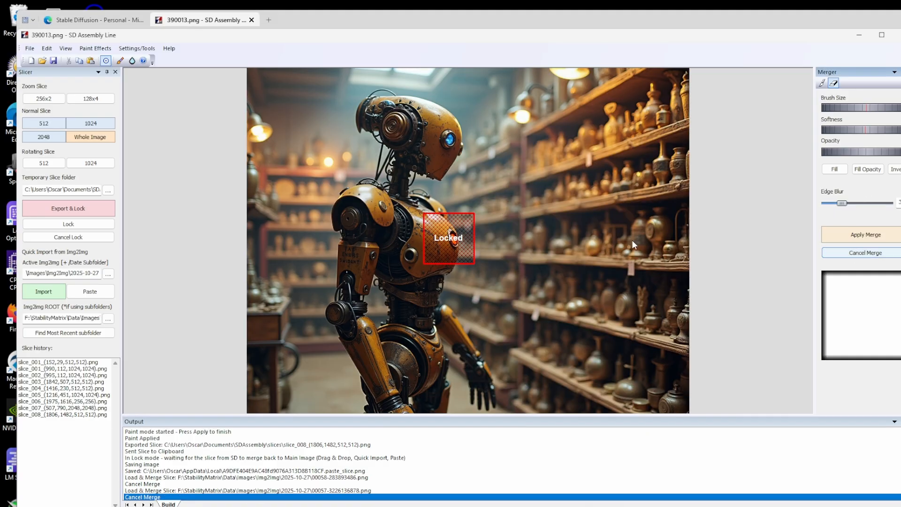
key("alt+Tab")
left_click_drag(790, 320, 449, 256)
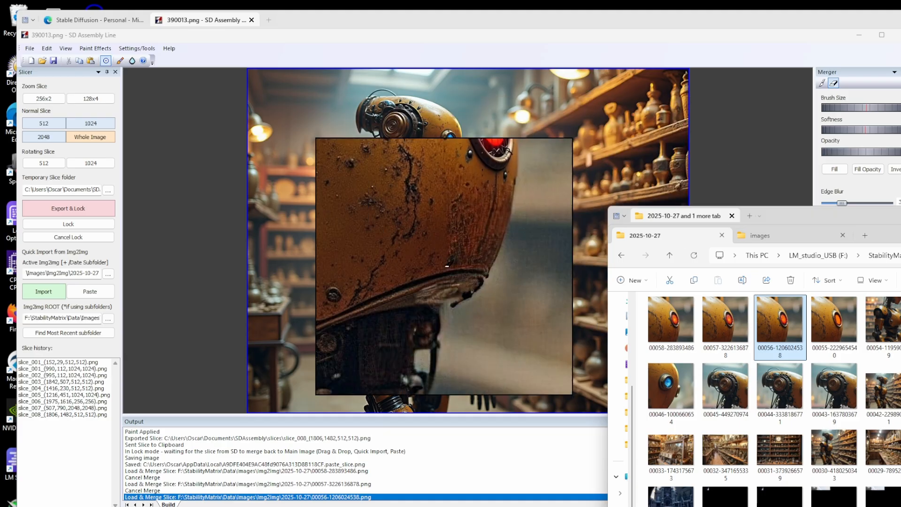
left_click(866, 184)
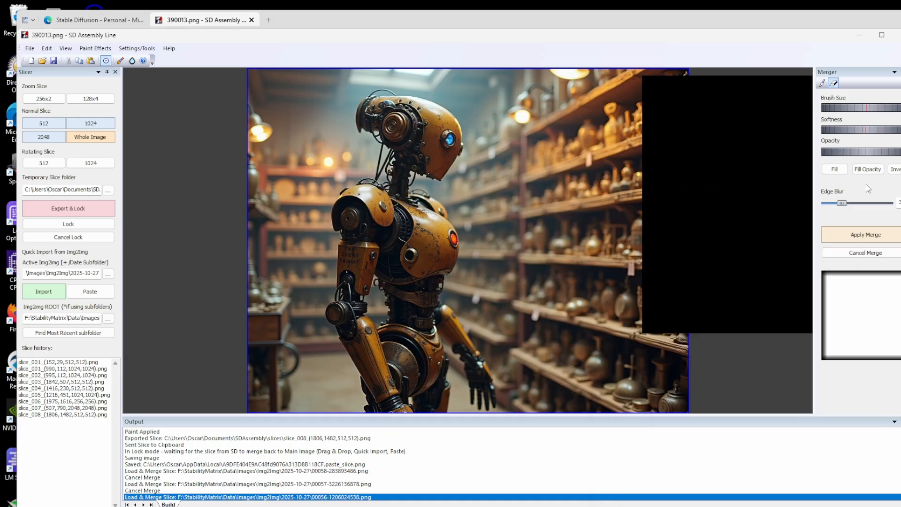
left_click(863, 237)
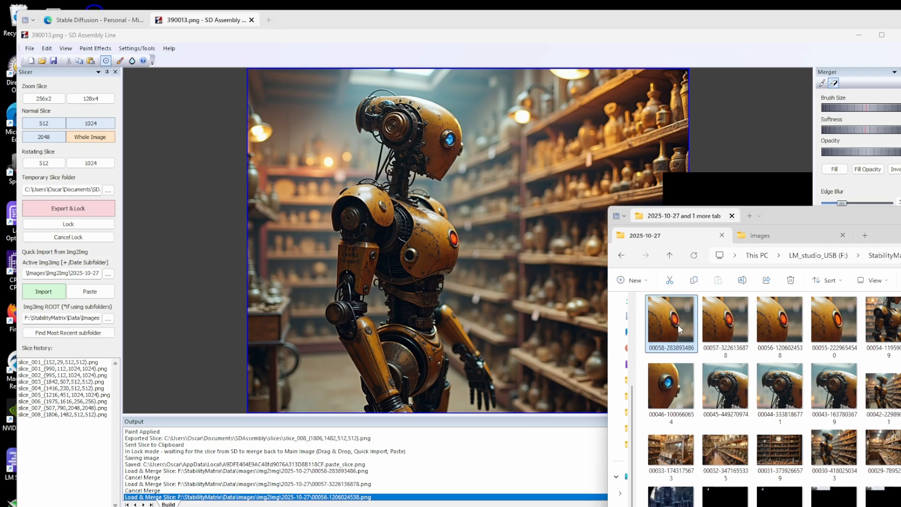
left_click(720, 325)
left_click(767, 327)
left_click(826, 325)
left_click(667, 324)
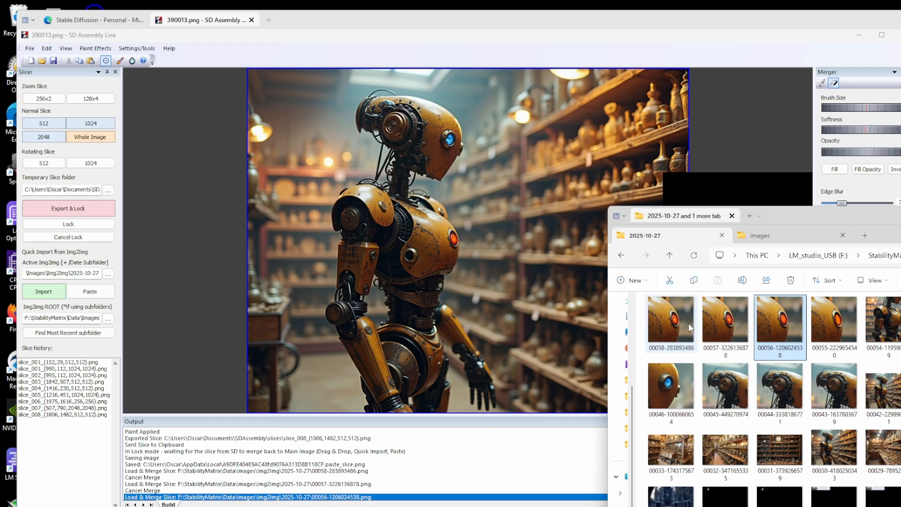
left_click(866, 197)
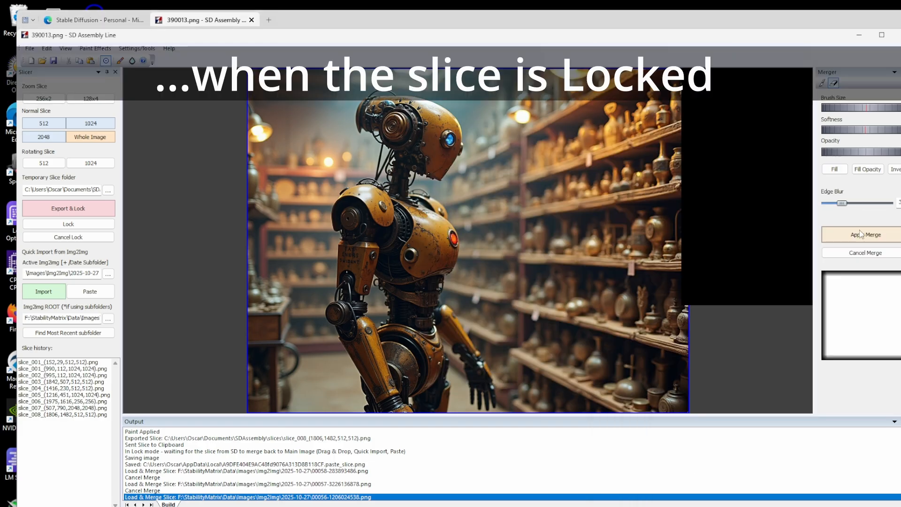
left_click(861, 236)
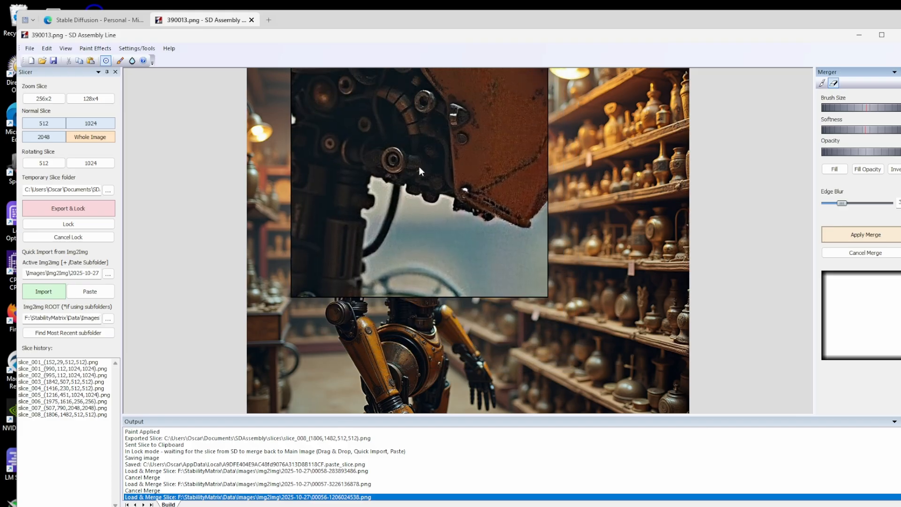
Cancel painting on the vent slice and start Liquify on it instead, with the brush size at 90
left_click(119, 61)
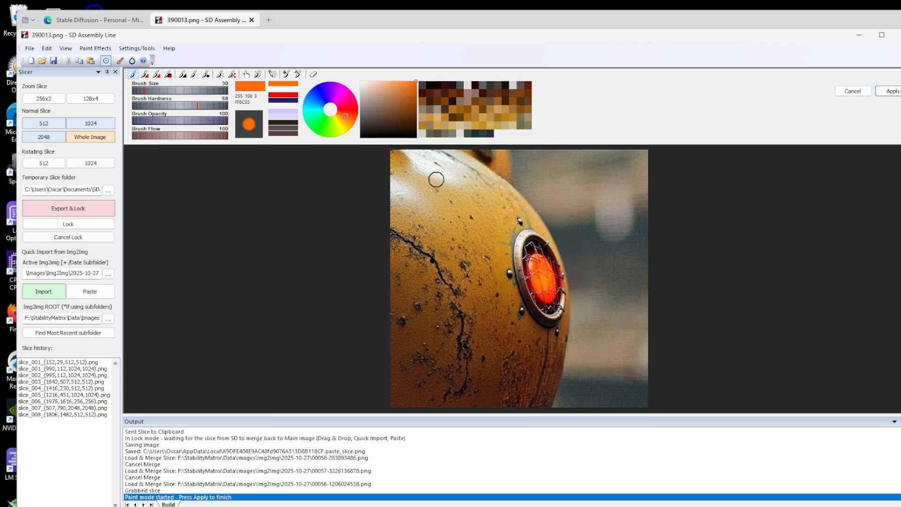
left_click(858, 93)
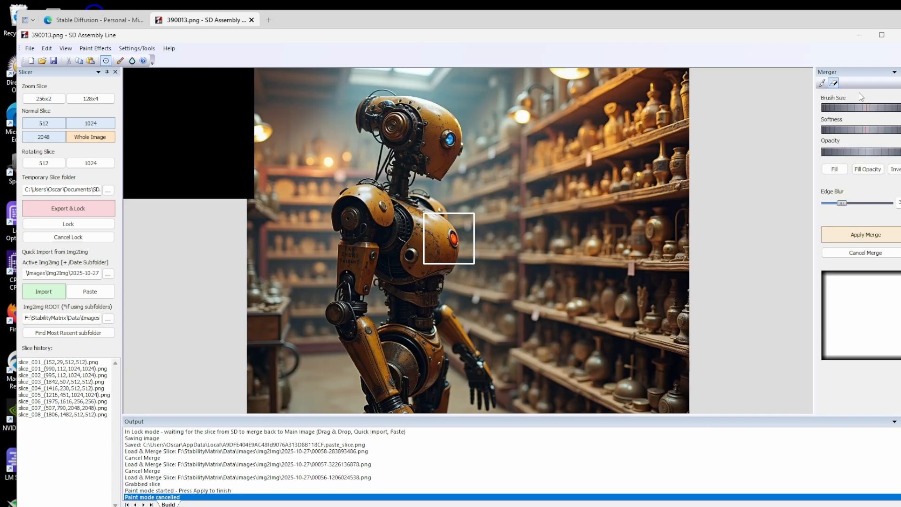
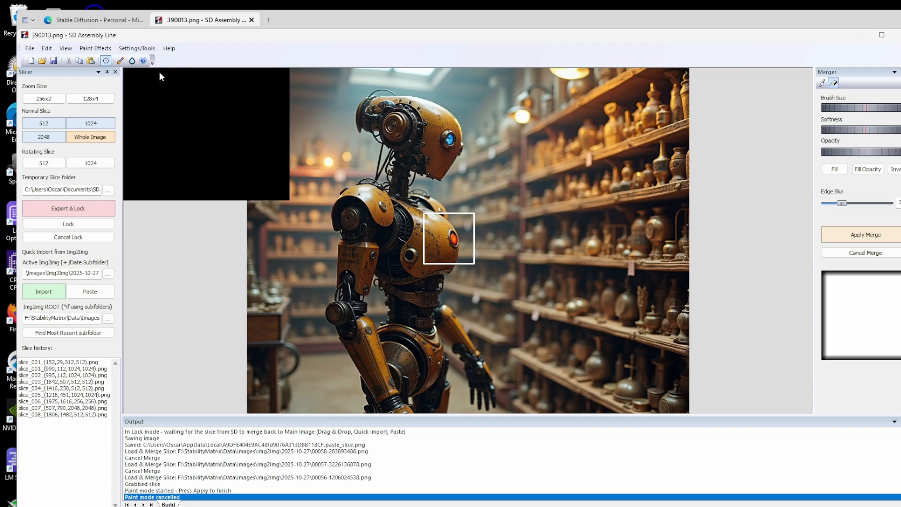
left_click(153, 130)
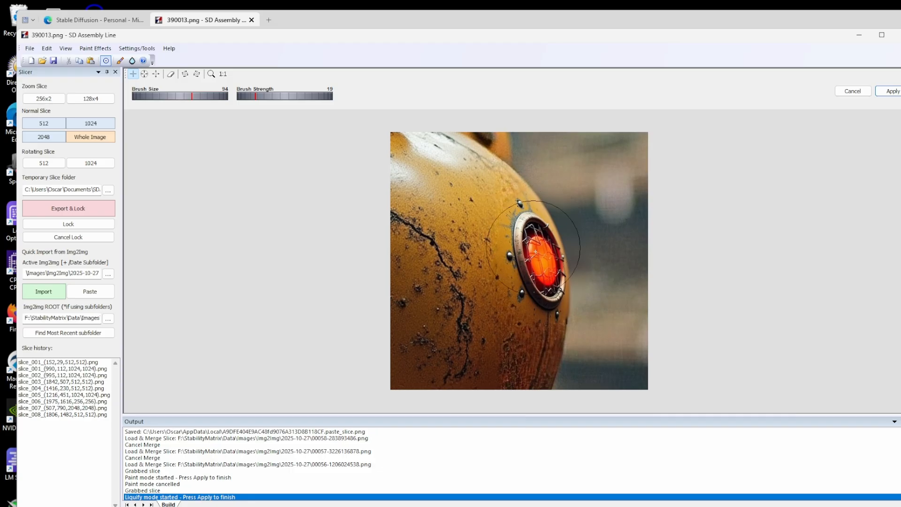
left_click_drag(199, 98, 196, 99)
Try warping the chest vent into a taller, slanted oval by pushing its ring outward at both ends with Liquify
mouse_move(548, 317)
left_mouse_down()
mouse_move(555, 342)
mouse_move(551, 317)
left_mouse_up()
left_click_drag(545, 246, 508, 188)
mouse_move(523, 226)
left_mouse_down()
mouse_move(501, 188)
mouse_move(513, 196)
left_mouse_up()
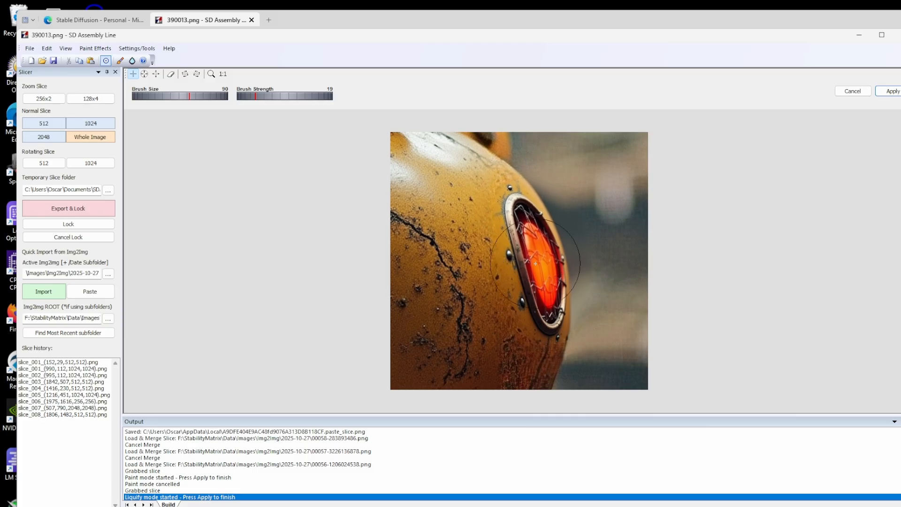
left_click_drag(536, 252, 507, 243)
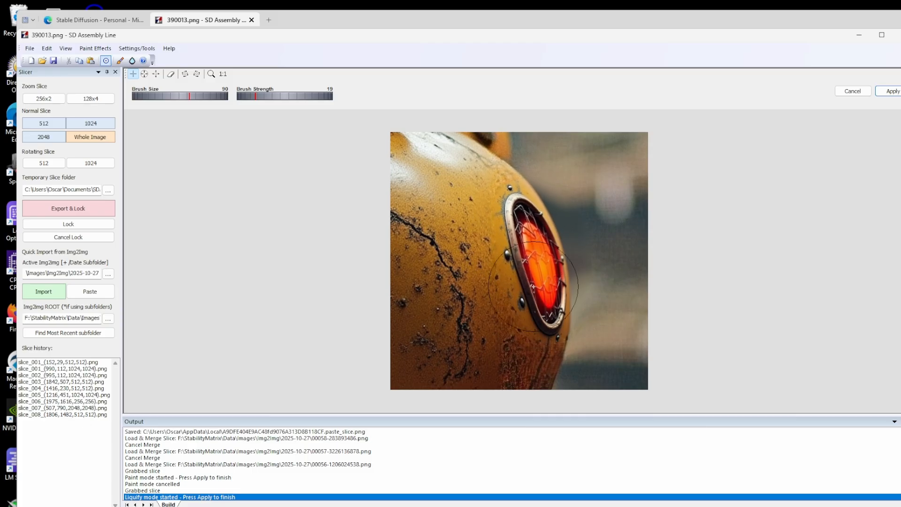
mouse_move(533, 287)
left_mouse_down()
mouse_move(516, 295)
mouse_move(528, 278)
mouse_move(522, 258)
mouse_move(512, 257)
mouse_move(499, 232)
left_mouse_up()
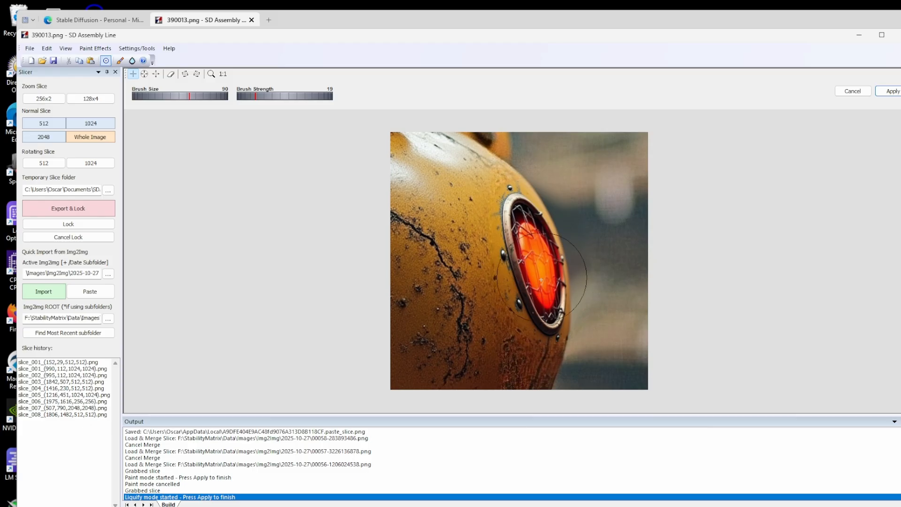
left_click_drag(532, 292, 525, 297)
left_click_drag(516, 247, 513, 244)
left_click_drag(527, 208, 523, 203)
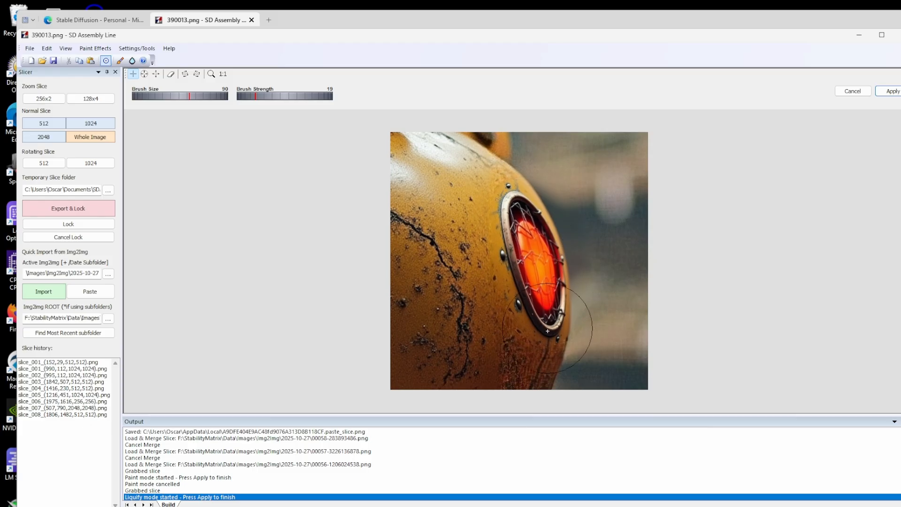
left_click_drag(545, 312, 547, 320)
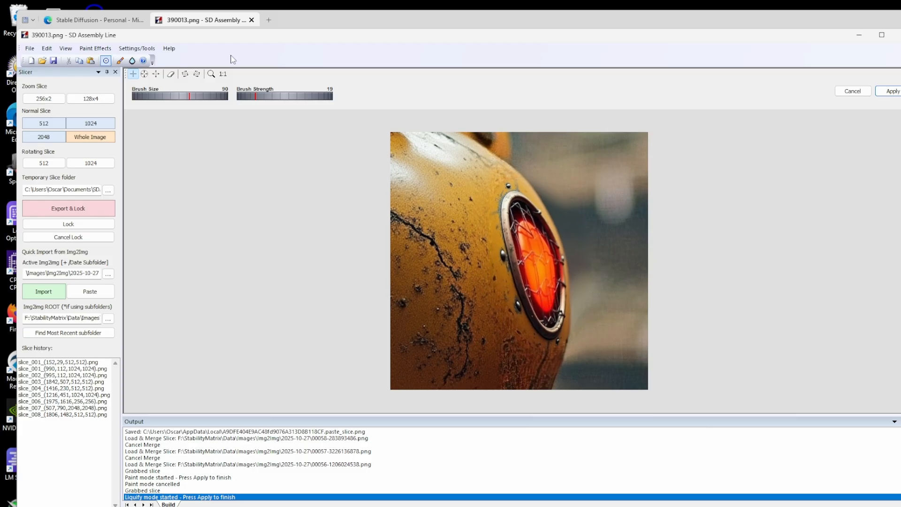
Try bulging the vent's glowing centre with the Liquify expand brush, and brush the whole vent back to its original shape
left_click(534, 253)
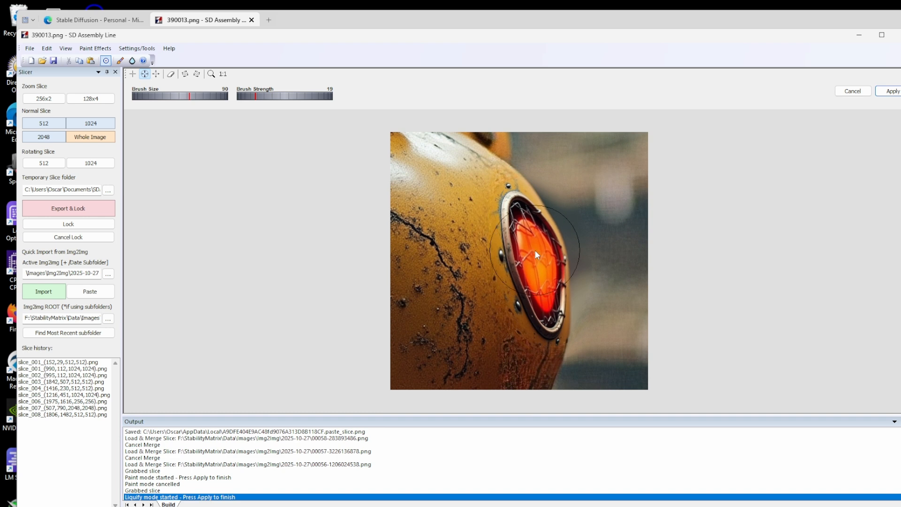
left_click(522, 231)
mouse_move(533, 259)
left_mouse_down()
mouse_move(553, 308)
mouse_move(550, 281)
mouse_move(554, 293)
left_mouse_up()
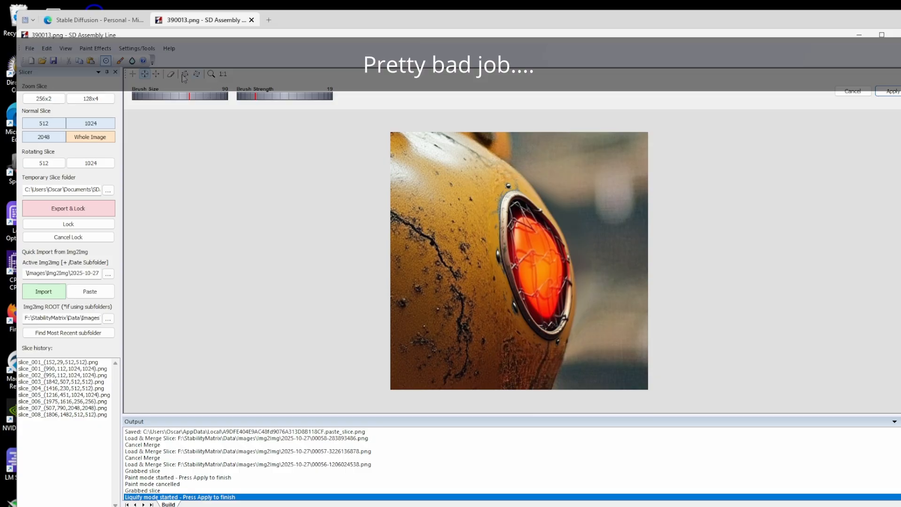
left_click(171, 74)
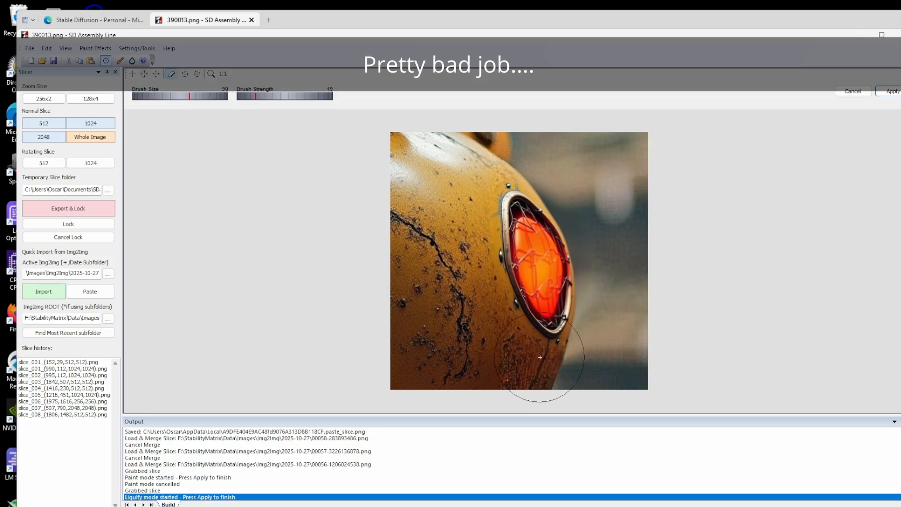
mouse_move(577, 210)
left_mouse_down()
mouse_move(599, 298)
mouse_move(503, 199)
mouse_move(521, 244)
left_mouse_up()
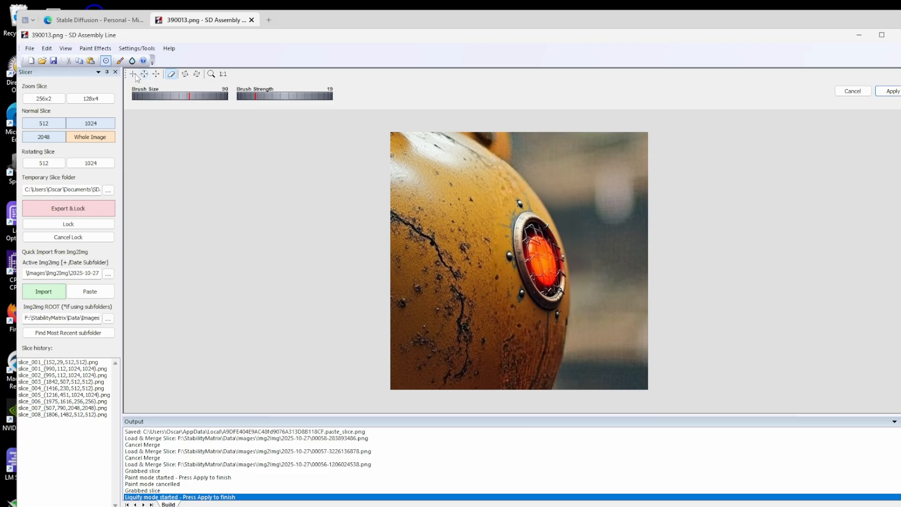
Stretch the vent's ring upward and downward into a long oval with the Liquify push brush and apply the result
mouse_move(534, 232)
left_mouse_down()
mouse_move(511, 197)
mouse_move(525, 236)
mouse_move(492, 179)
mouse_move(537, 250)
mouse_move(520, 220)
left_mouse_up()
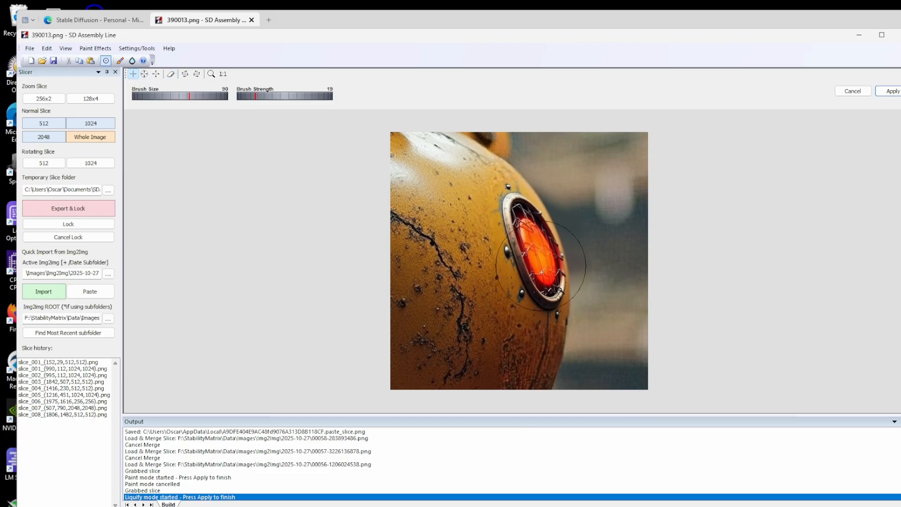
left_click_drag(542, 272, 545, 335)
left_click_drag(550, 287, 547, 316)
left_click_drag(535, 272, 534, 354)
left_click_drag(546, 294, 543, 321)
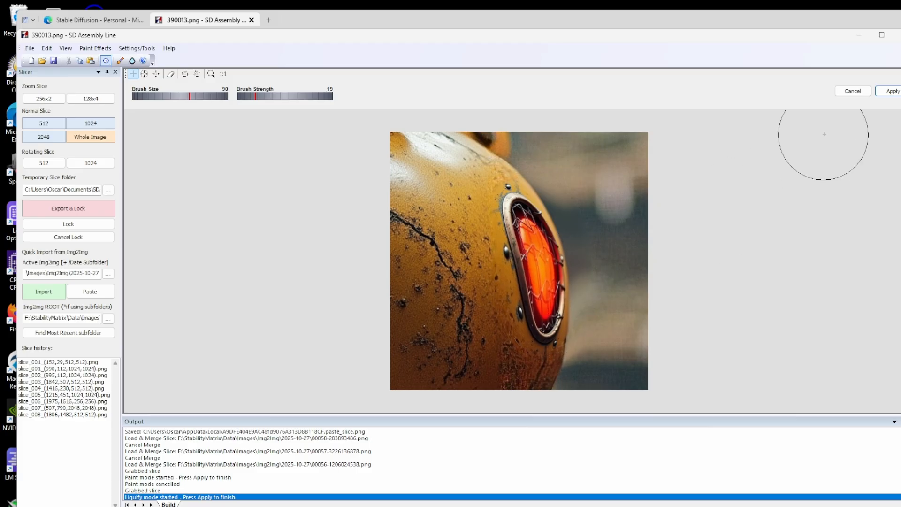
left_click(890, 92)
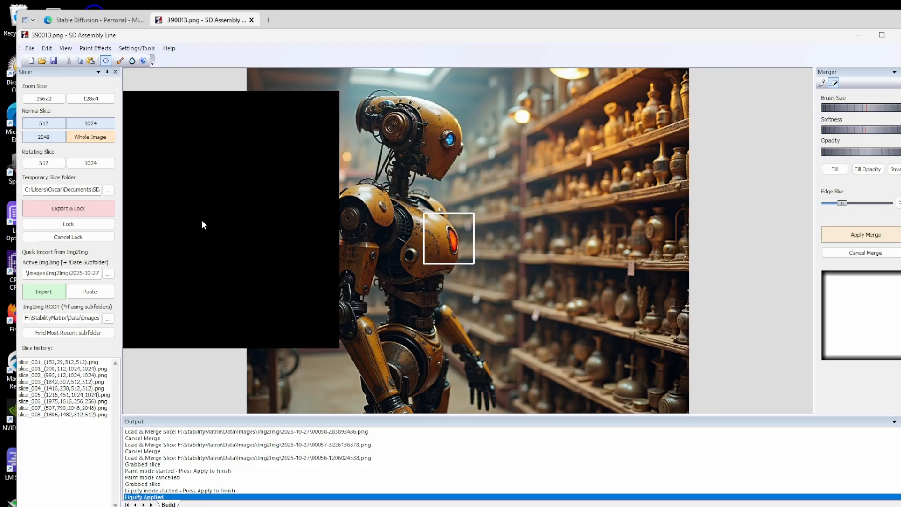
Export and lock the reshaped slice, bring it into Stable Diffusion's inpaint canvas and mask the vent with its ring and adjacent metal
left_click(71, 212)
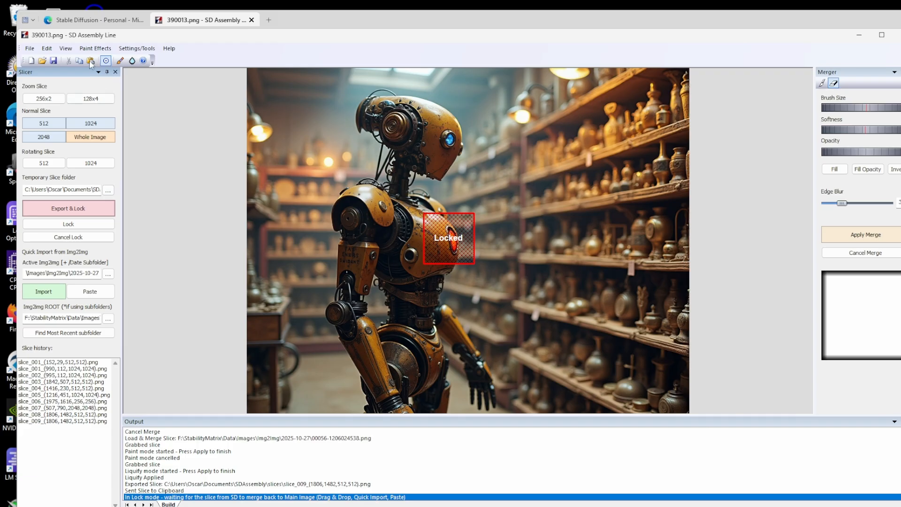
left_click(92, 19)
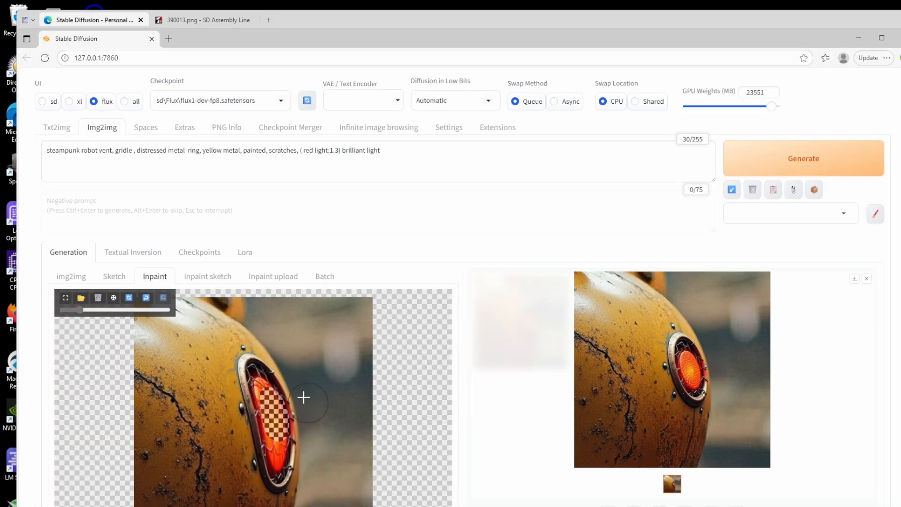
mouse_move(228, 360)
left_mouse_down()
mouse_move(274, 477)
mouse_move(277, 419)
mouse_move(243, 363)
left_mouse_up()
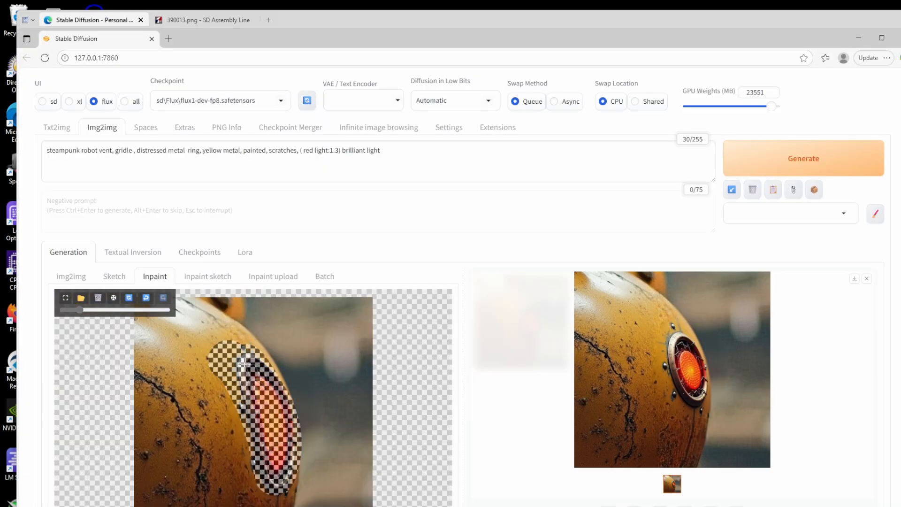
mouse_move(277, 422)
left_mouse_down()
mouse_move(249, 443)
mouse_move(240, 393)
left_mouse_up()
Review the inpaint settings and generate a new version of the masked vent
scroll(573, 398, "down", 4)
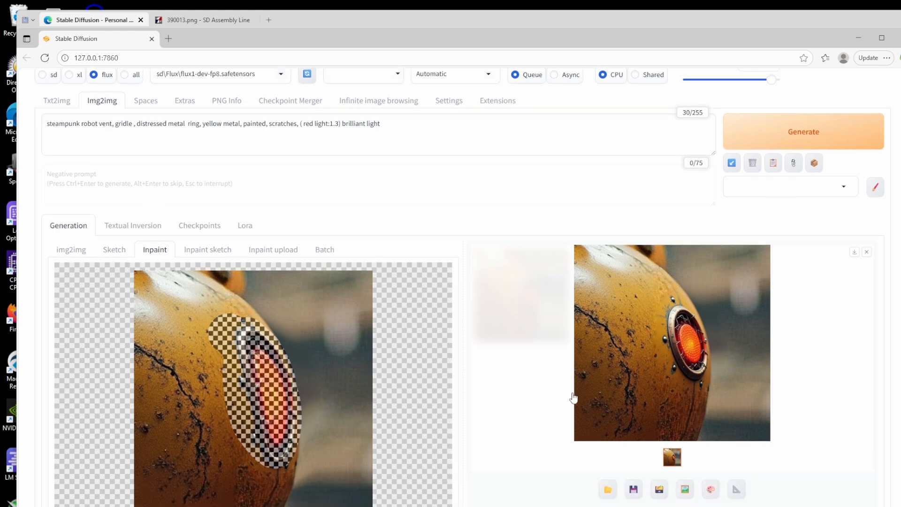
scroll(363, 431, "down", 7)
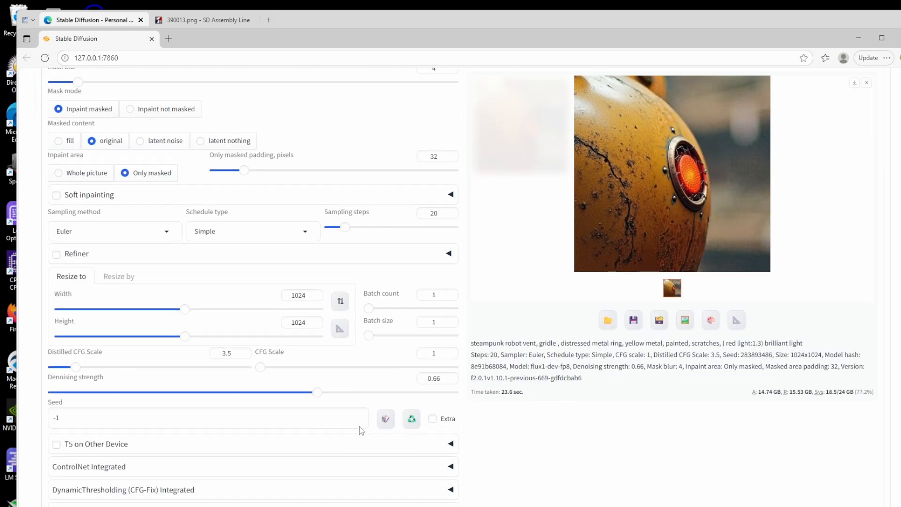
scroll(288, 398, "up", 11)
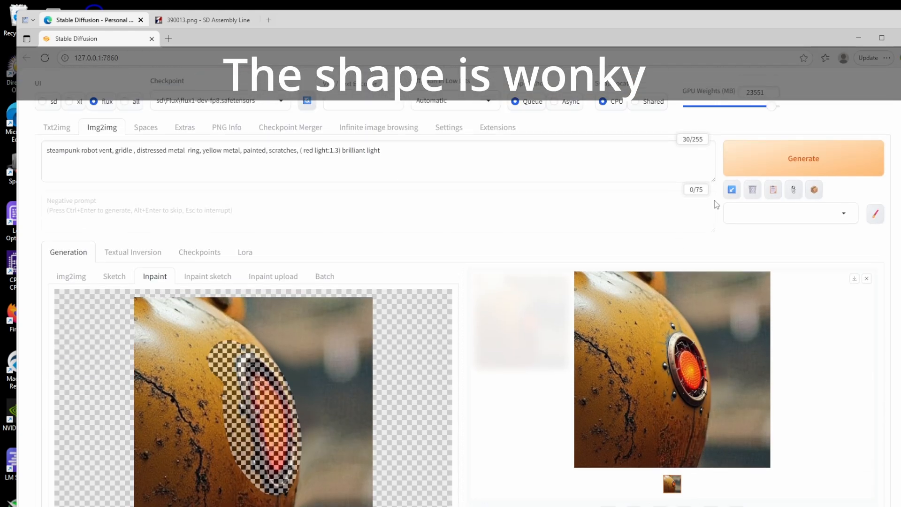
left_click(824, 168)
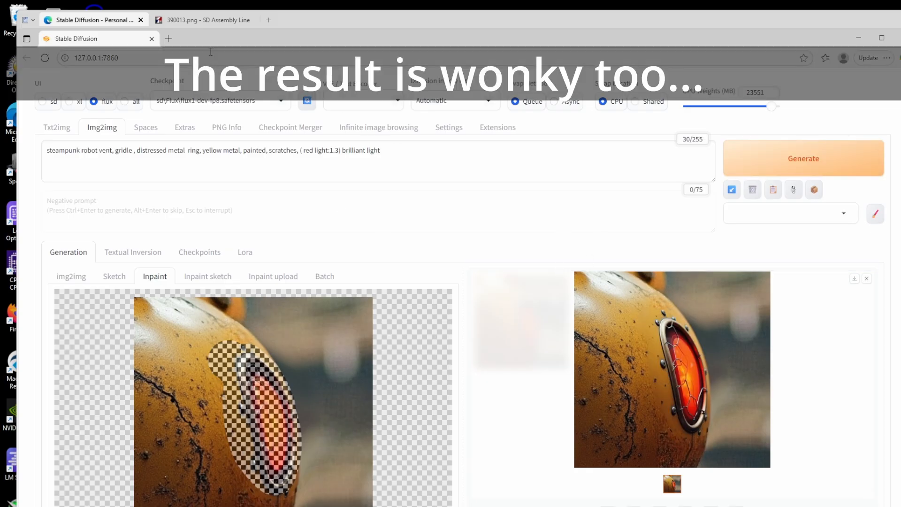
left_click(205, 20)
left_click(870, 232)
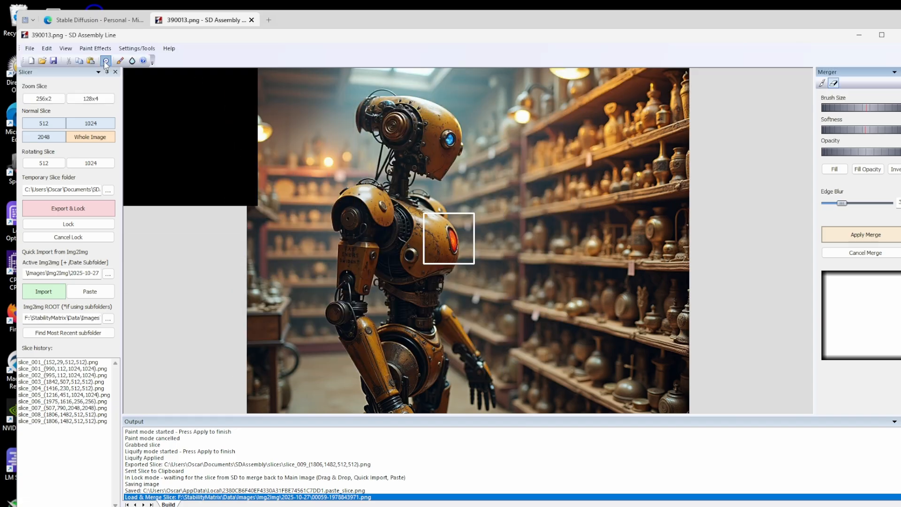
Export and lock a 2048 slice around the robot's torso, and mask its chest vent in Stable Diffusion's inpaint canvas
left_click(44, 136)
left_click_drag(398, 147, 348, 156)
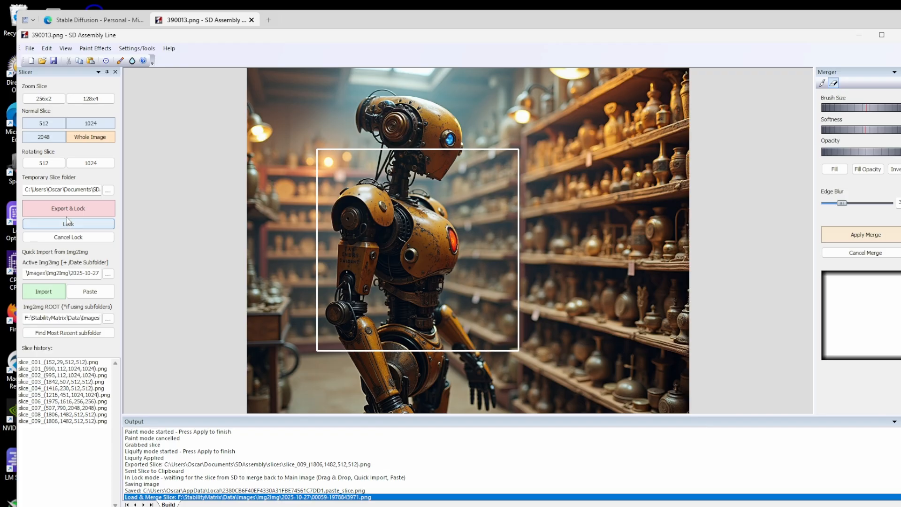
left_click(93, 21)
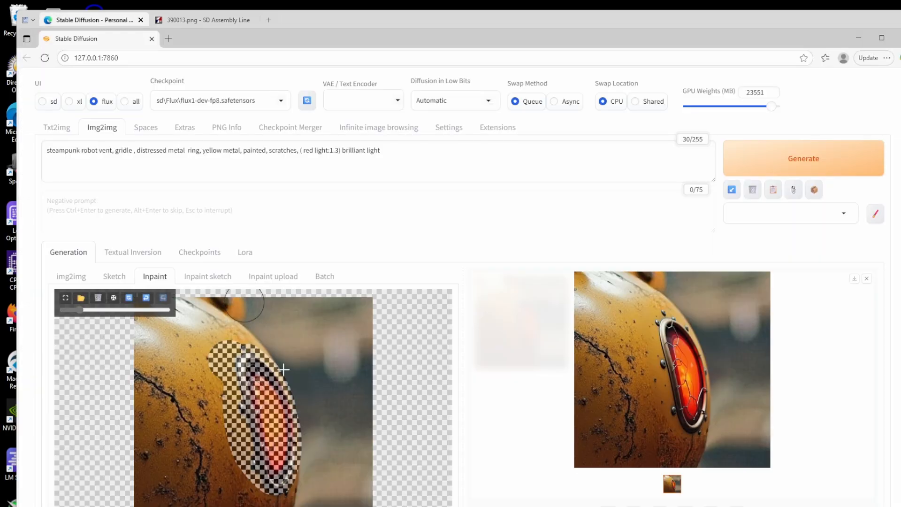
scroll(441, 387, "up", 2)
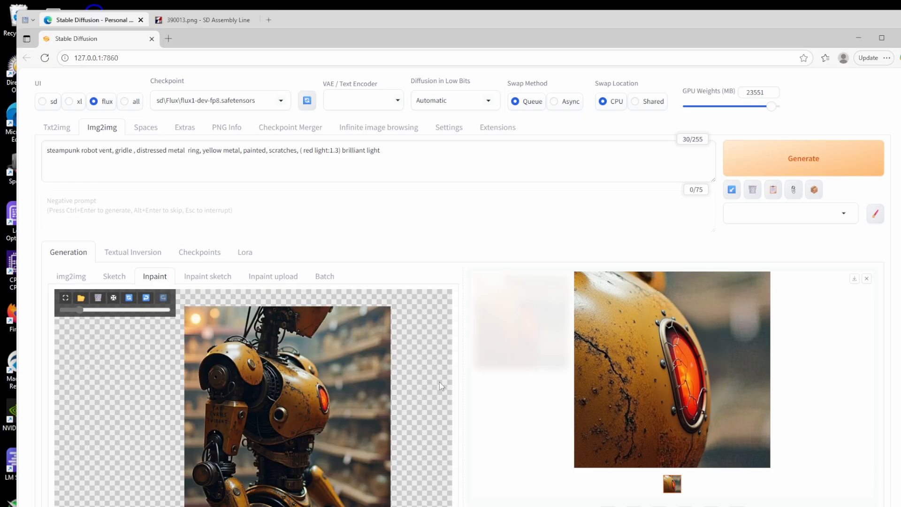
scroll(300, 420, "up", 2)
mouse_move(215, 363)
left_mouse_down()
mouse_move(229, 380)
mouse_move(233, 440)
left_mouse_up()
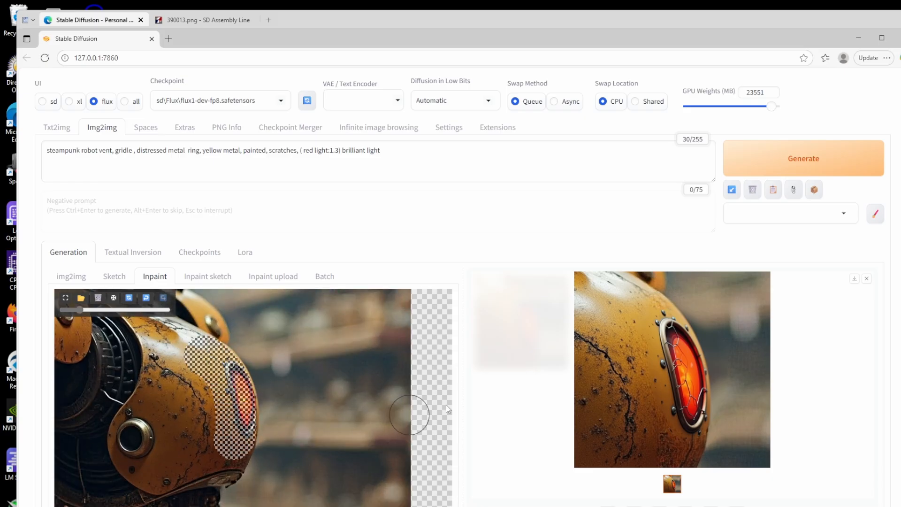
Set the output width and height to 2048 and switch the inpaint area to Whole picture
scroll(445, 405, "down", 10)
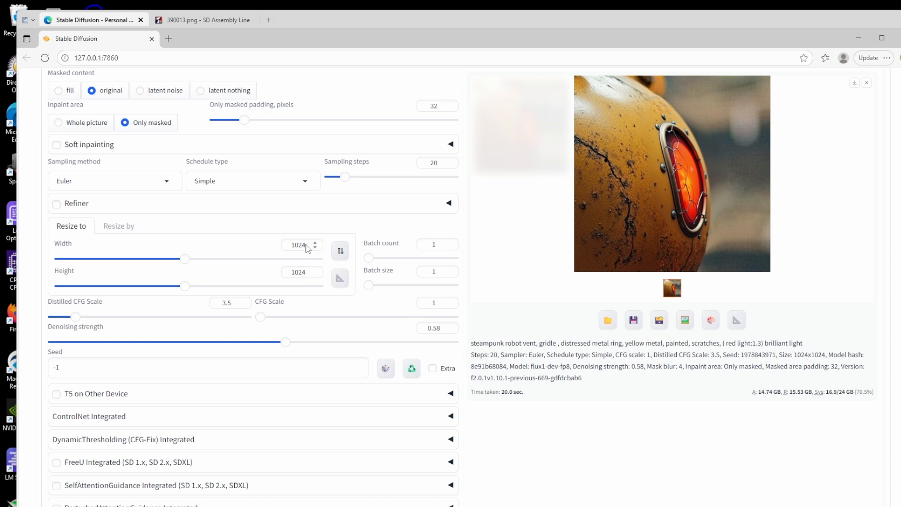
left_click(307, 245)
type("2047")
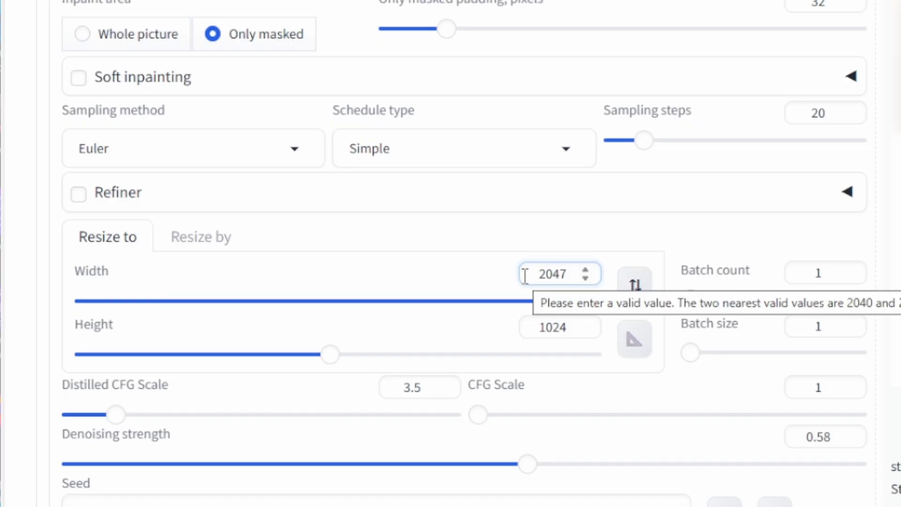
key("BackSpace")
type("8")
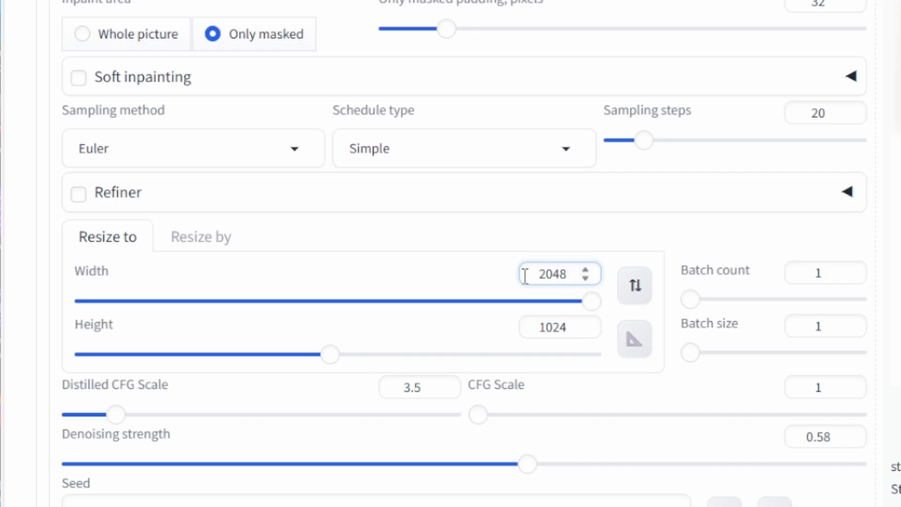
double_click(567, 327)
type("2")
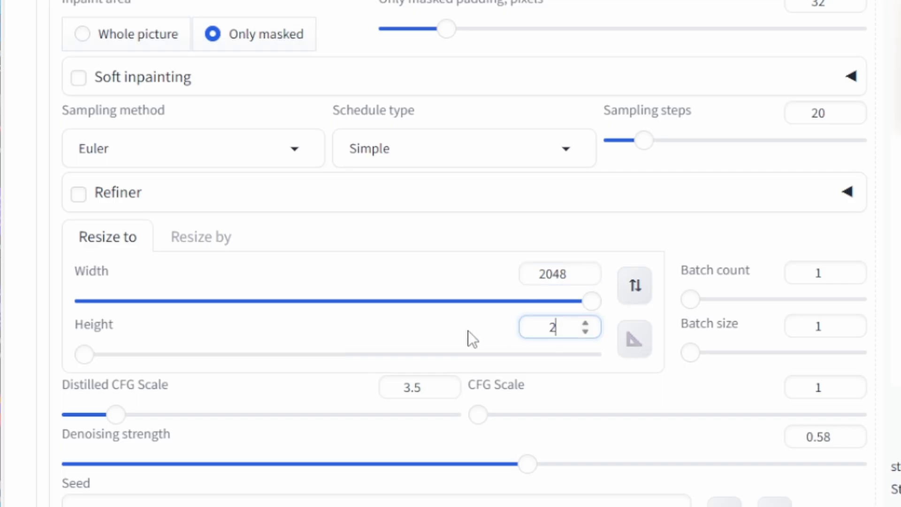
type("04")
type("8")
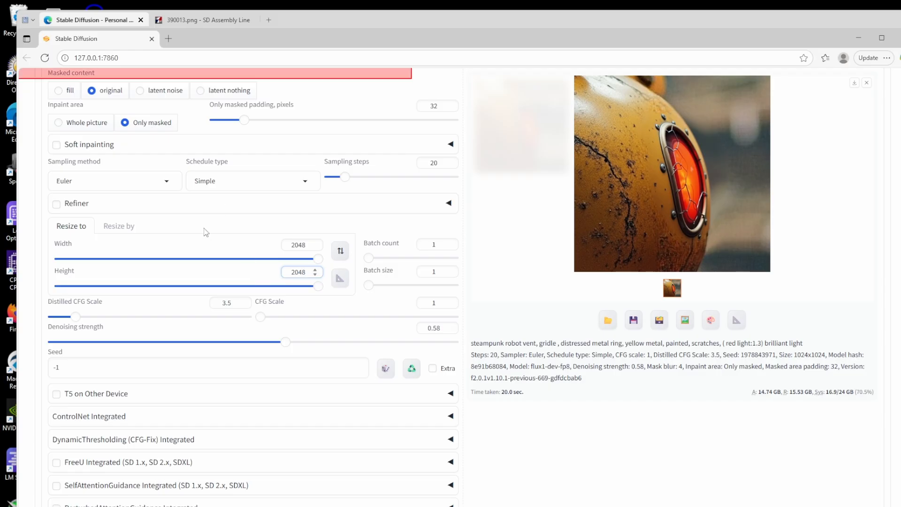
scroll(189, 209, "up", 2)
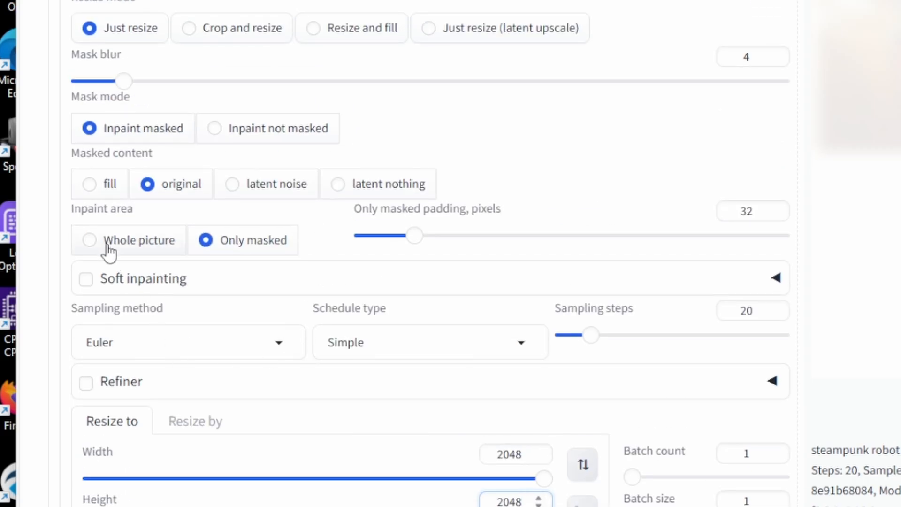
left_click(108, 249)
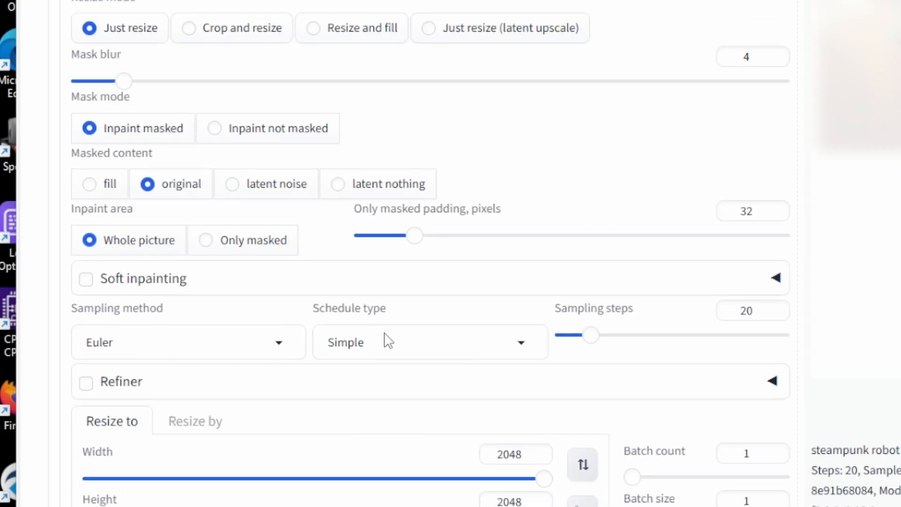
Check the mask against the whole torso slice and clear it from the inpaint canvas
scroll(382, 343, "up", 5)
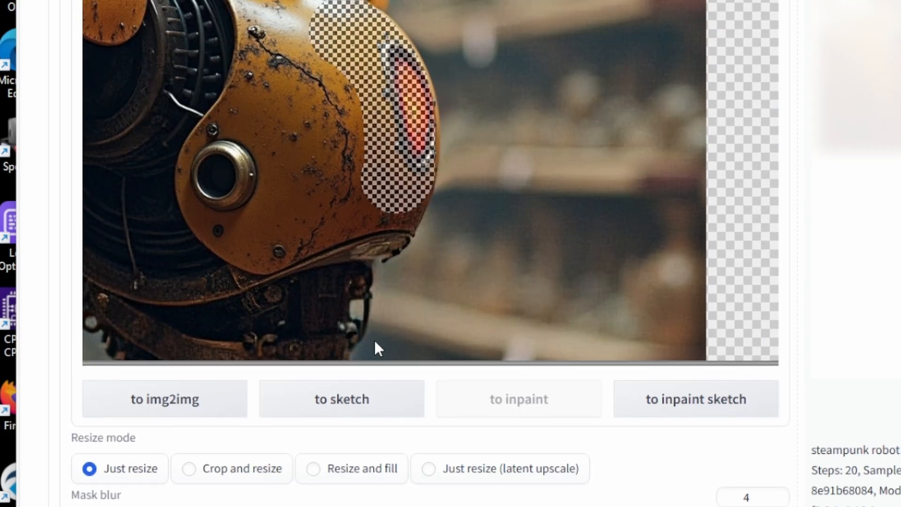
scroll(374, 339, "up", 3)
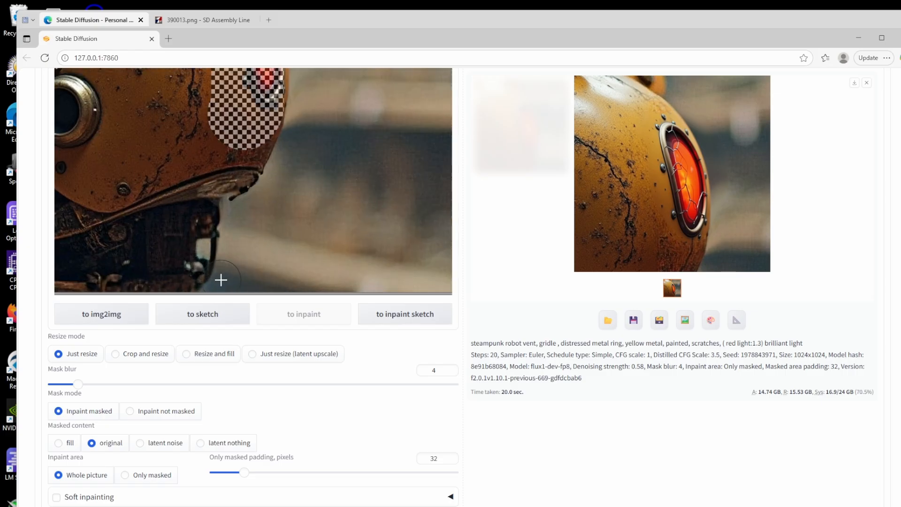
scroll(377, 324, "down", 4)
scroll(373, 35, "down", 1)
scroll(217, 100, "down", 2)
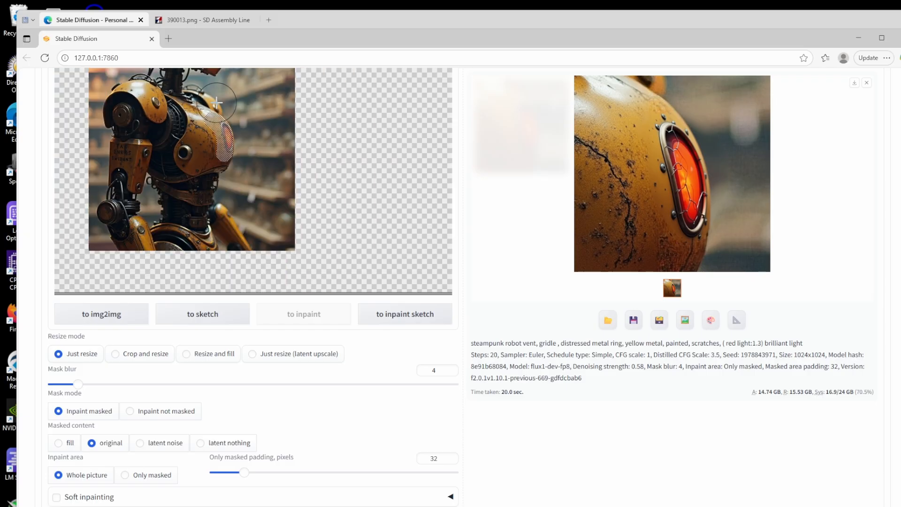
scroll(483, 170, "up", 2)
scroll(483, 170, "up", 1)
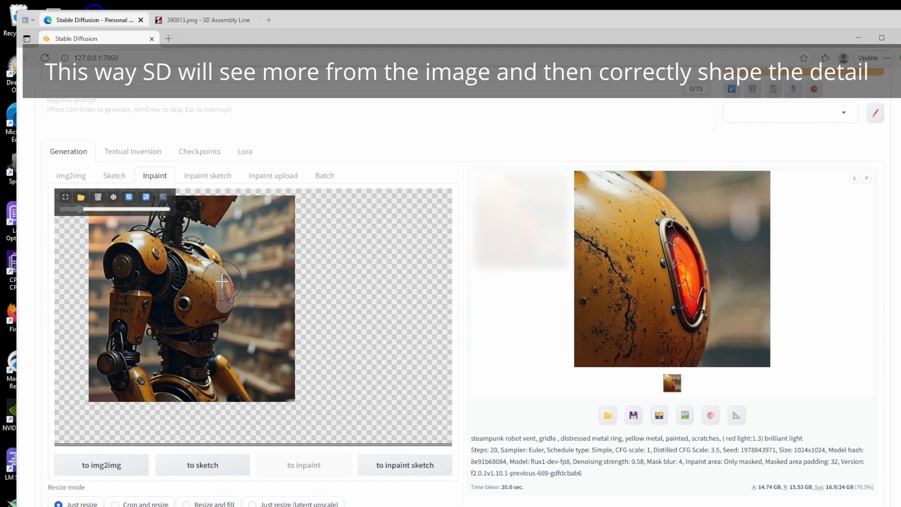
scroll(218, 270, "up", 4)
left_click(129, 197)
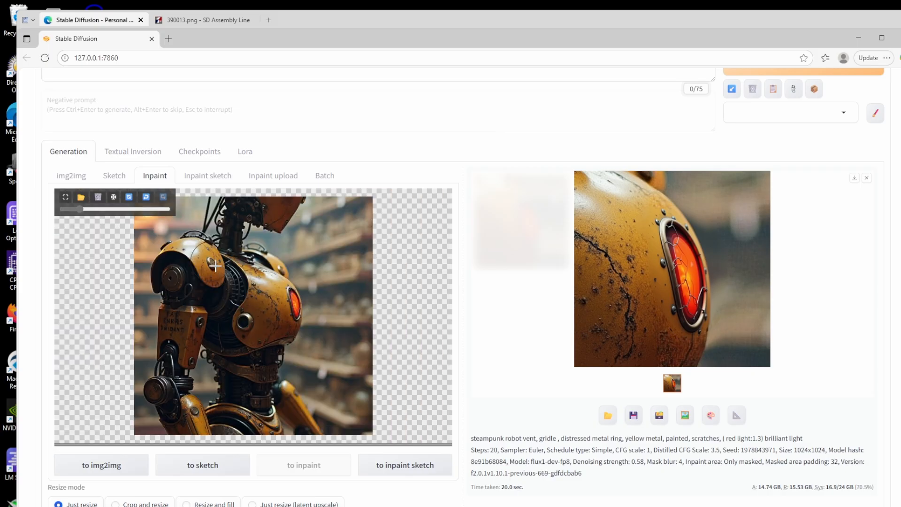
Paint a tighter mask covering only the red vent, its ring and the metal right beside it
scroll(285, 293, "up", 3)
scroll(285, 292, "up", 2)
mouse_move(234, 259)
left_mouse_down()
mouse_move(249, 277)
mouse_move(272, 338)
mouse_move(270, 399)
mouse_move(255, 266)
mouse_move(273, 305)
mouse_move(278, 414)
left_mouse_up()
left_click_drag(249, 283, 262, 397)
scroll(340, 324, "down", 3)
scroll(343, 322, "down", 3)
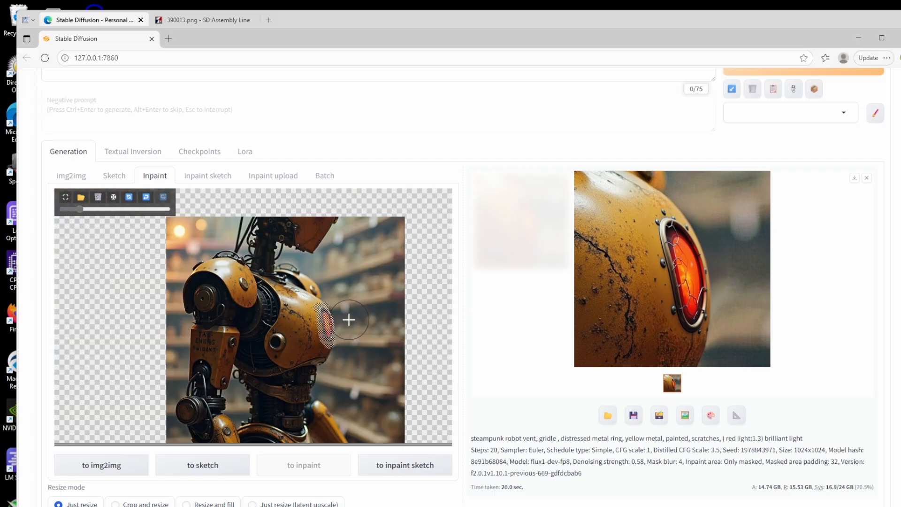
scroll(430, 343, "down", 3)
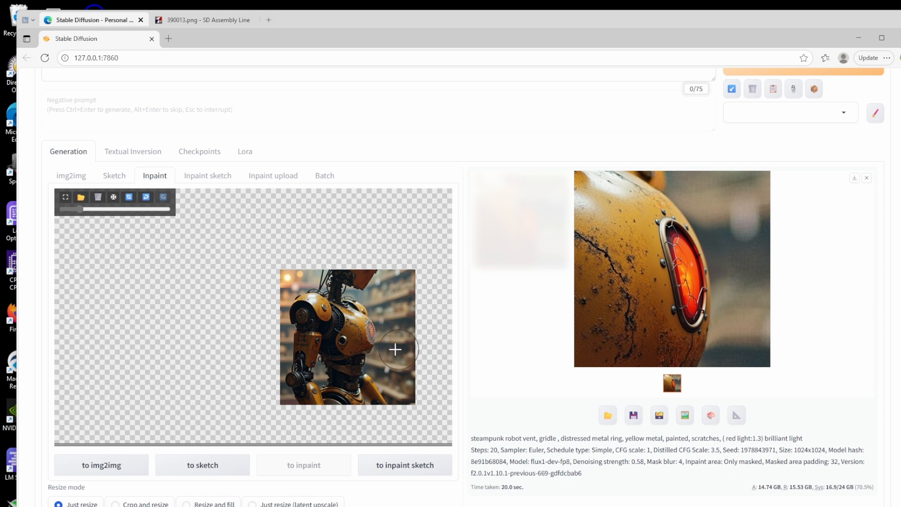
scroll(382, 353, "up", 5)
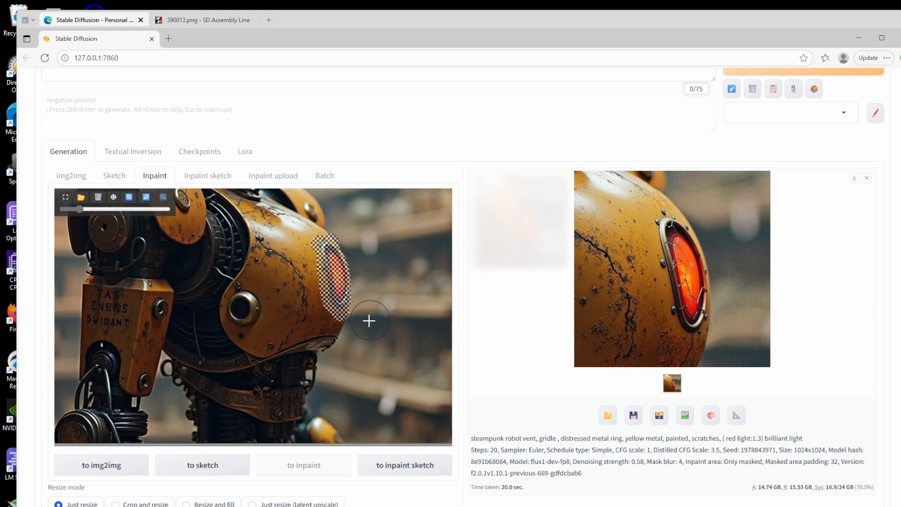
scroll(361, 368, "down", 6)
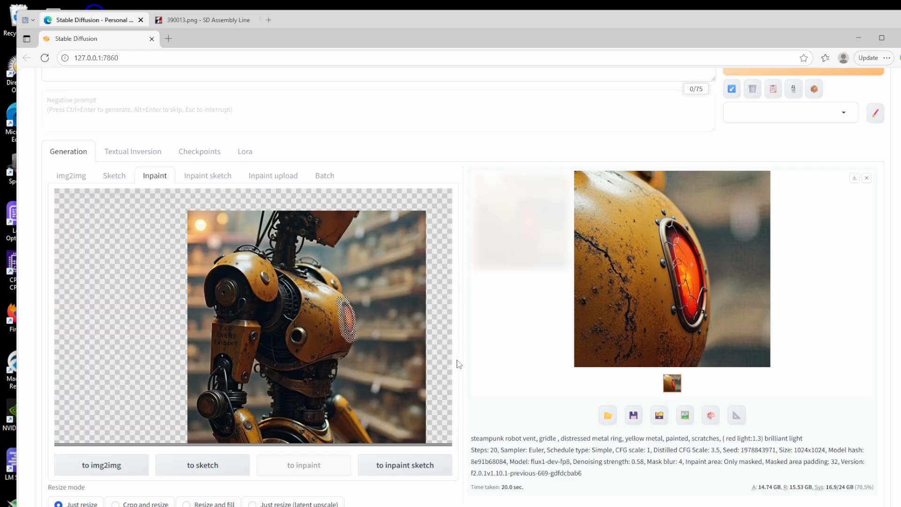
Generate a new version of the masked vent at denoising strength 0.61 and view the result enlarged
scroll(459, 364, "down", 8)
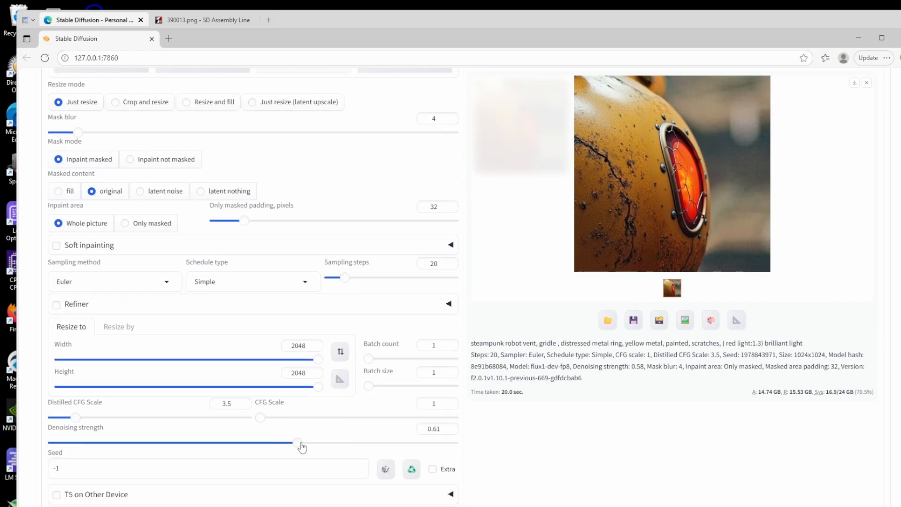
scroll(516, 197, "up", 5)
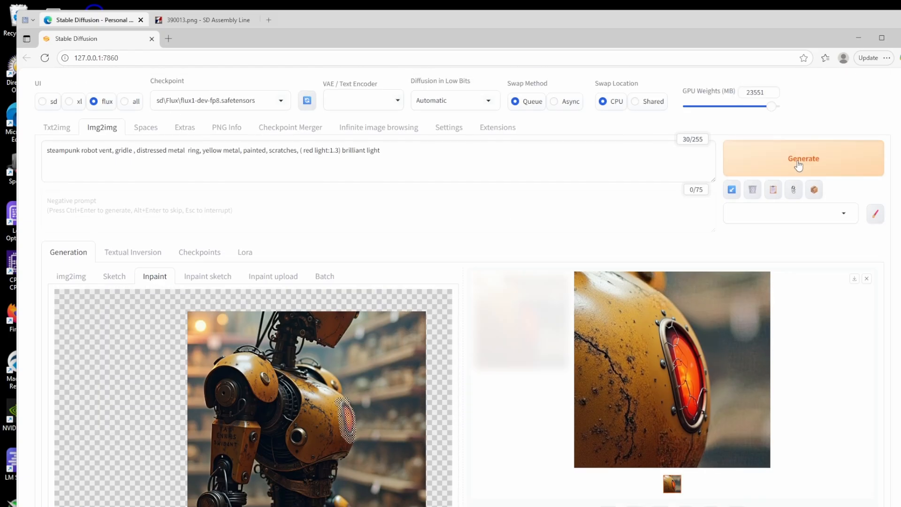
left_click(797, 165)
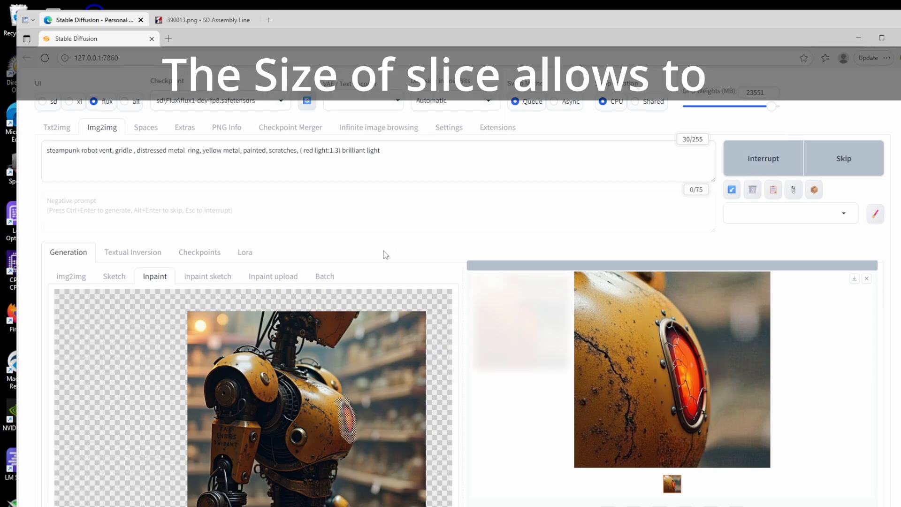
scroll(476, 345, "down", 3)
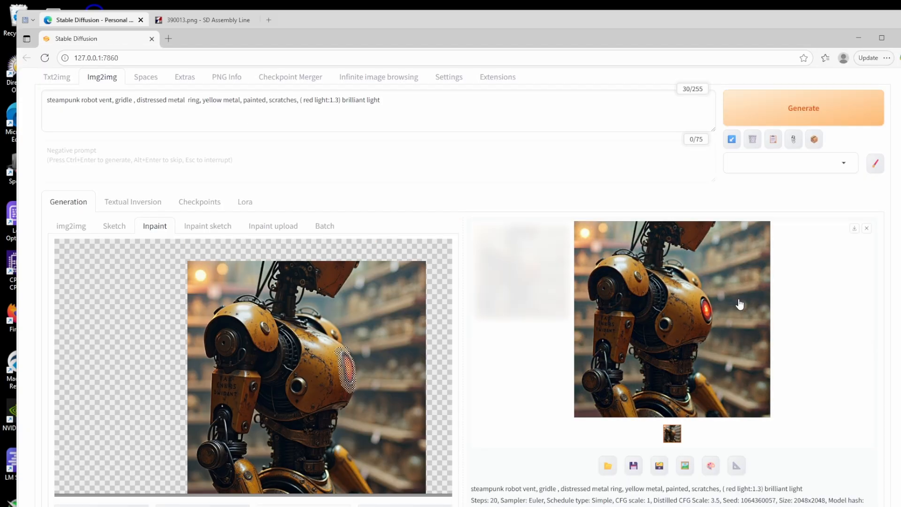
left_click(672, 322)
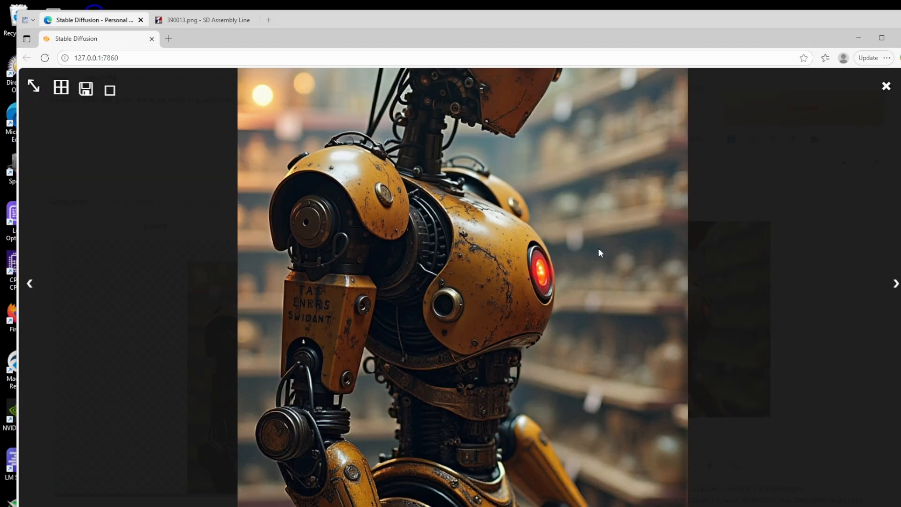
left_click(496, 355)
left_click(214, 20)
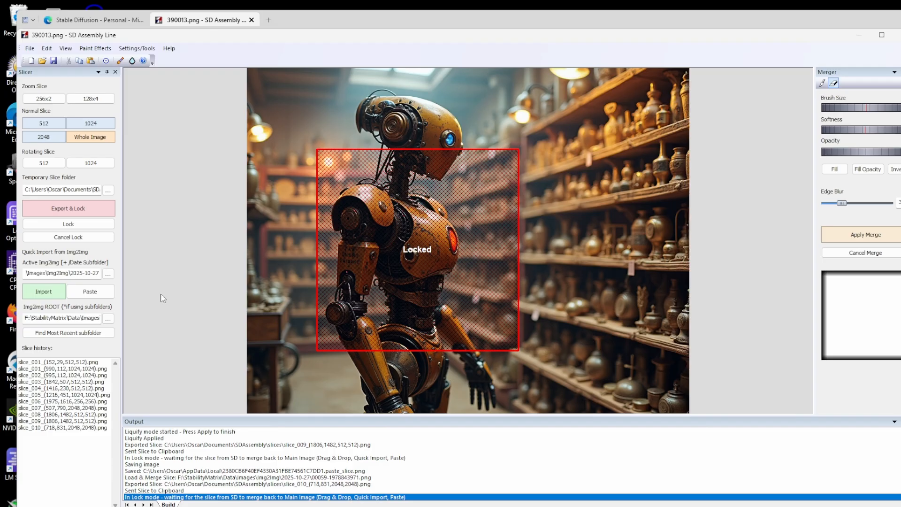
left_click(44, 291)
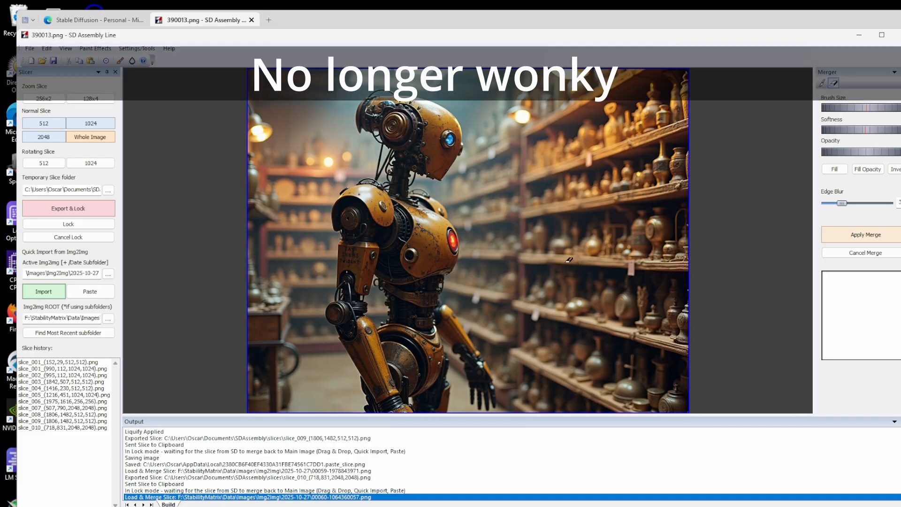
left_click(854, 235)
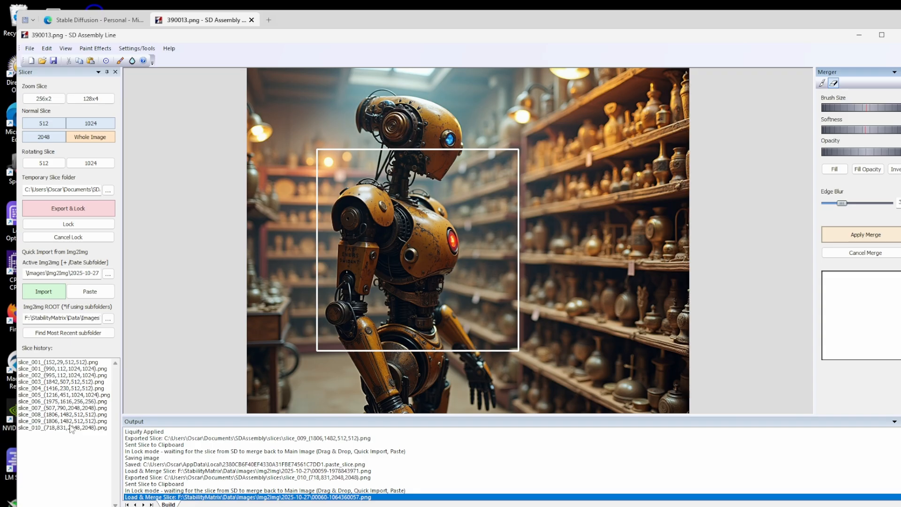
Step through the earlier slice positions in the slice history from slice_010 back to slice_005, and return to slice_009
left_click(76, 428)
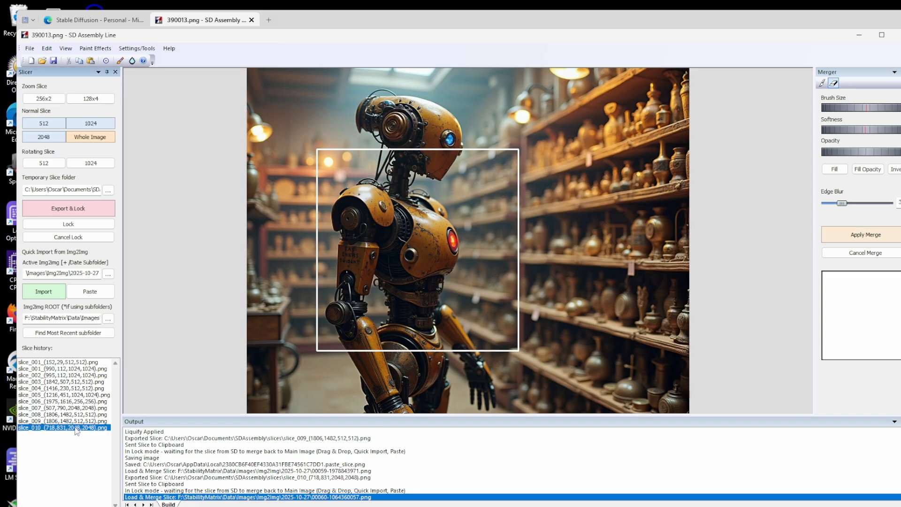
left_click(76, 422)
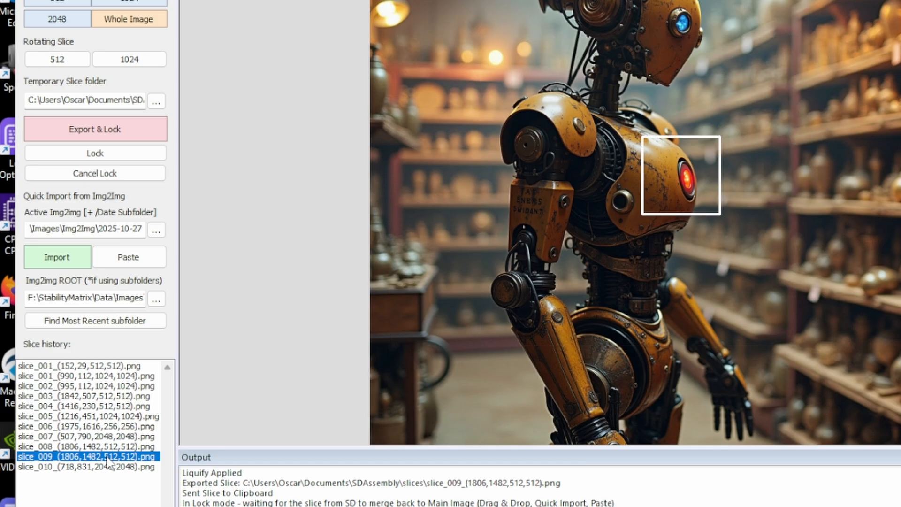
left_click(109, 447)
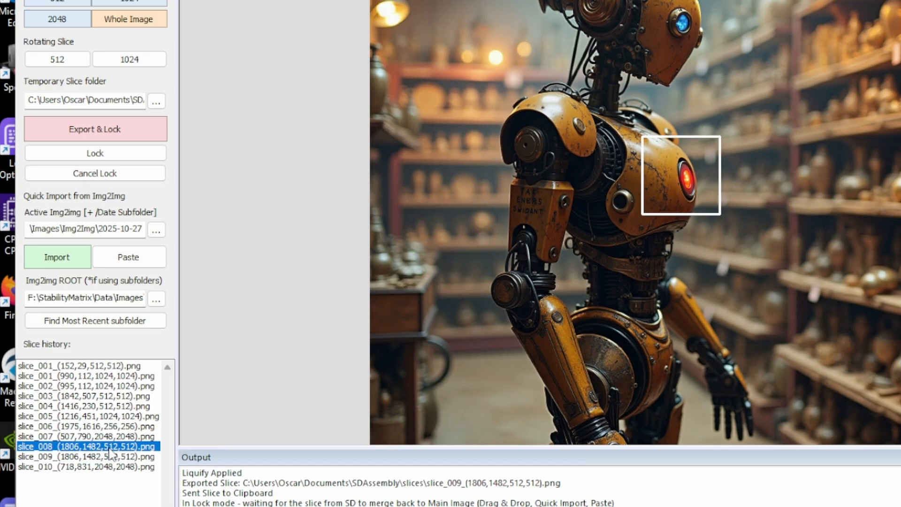
left_click(114, 437)
key("Up")
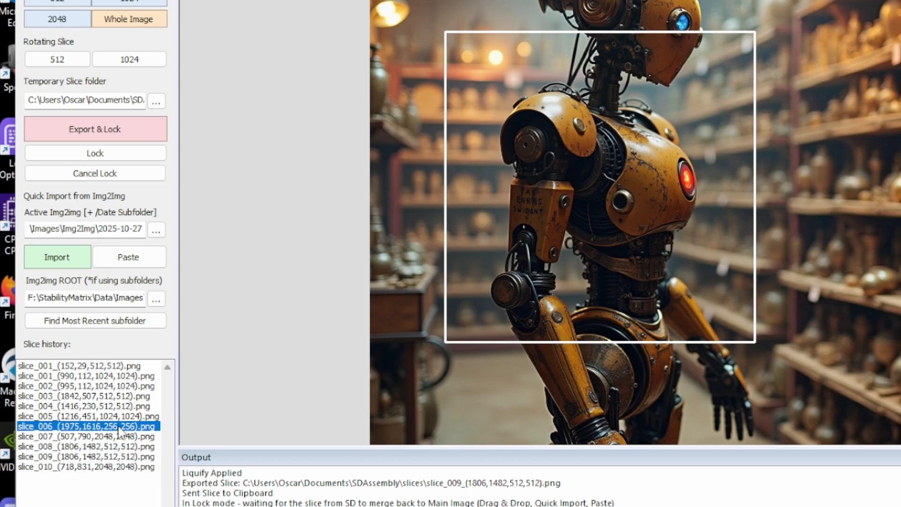
key("Up")
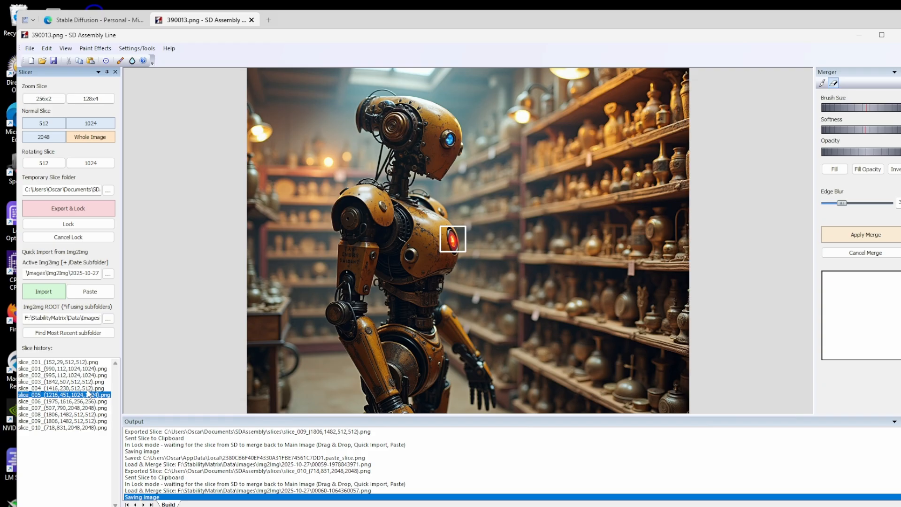
left_click(86, 428)
left_click(78, 421)
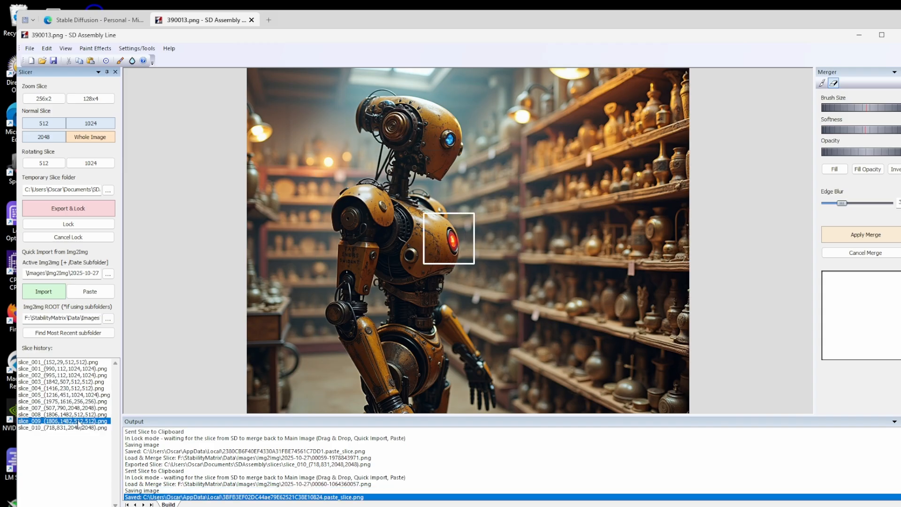
left_click(93, 222)
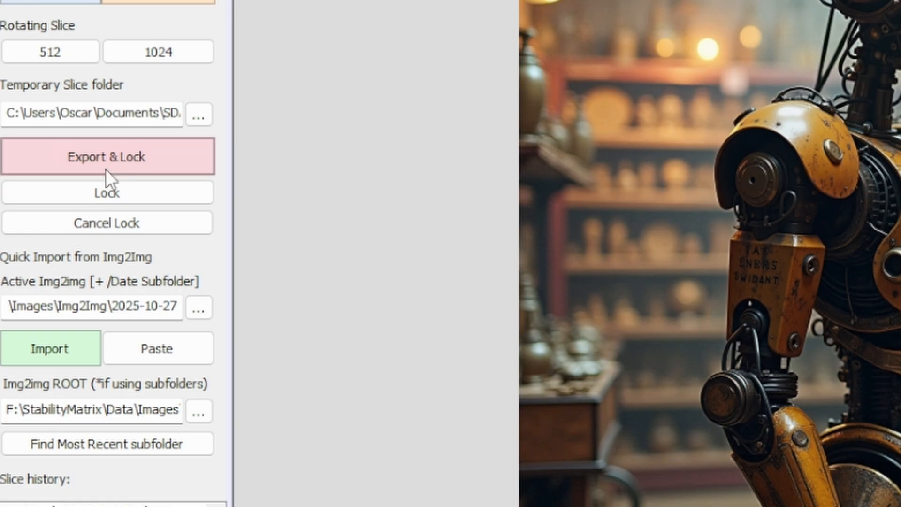
left_click(68, 222)
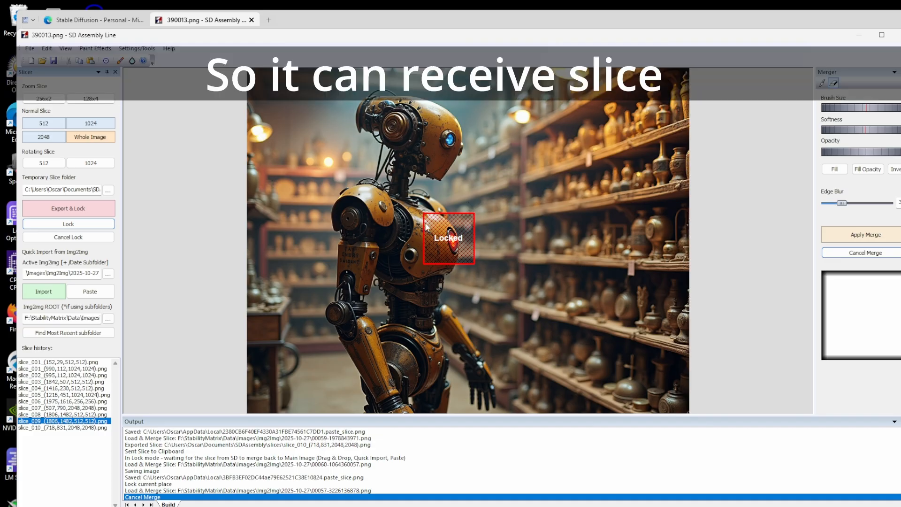
key("alt+Tab")
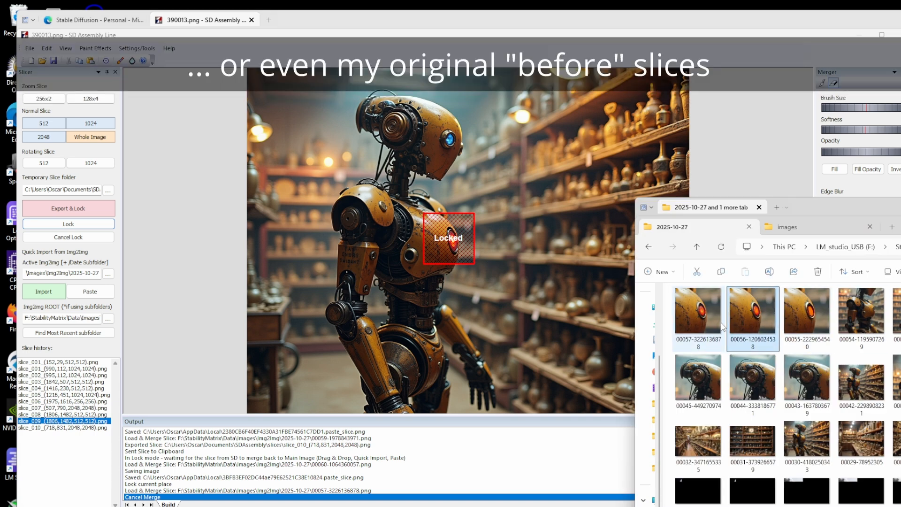
left_click(753, 313)
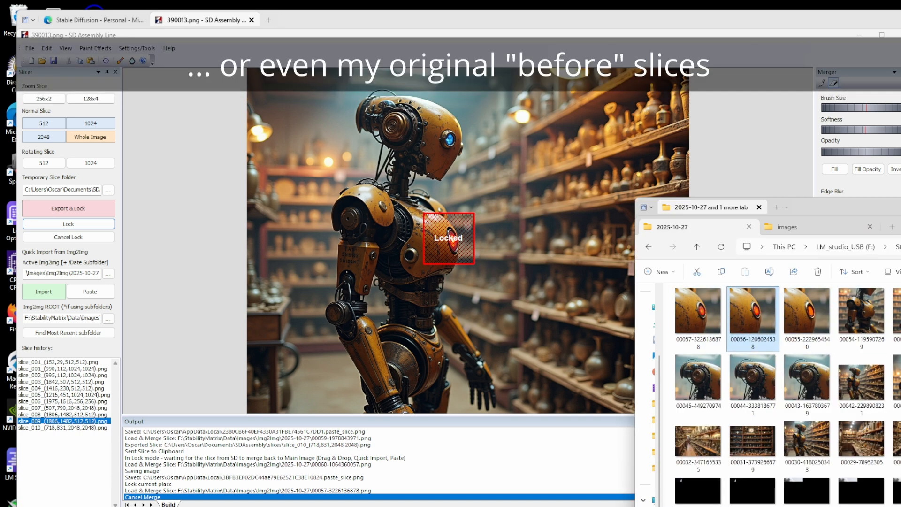
left_click_drag(868, 207, 797, 155)
left_click_drag(683, 260, 448, 254)
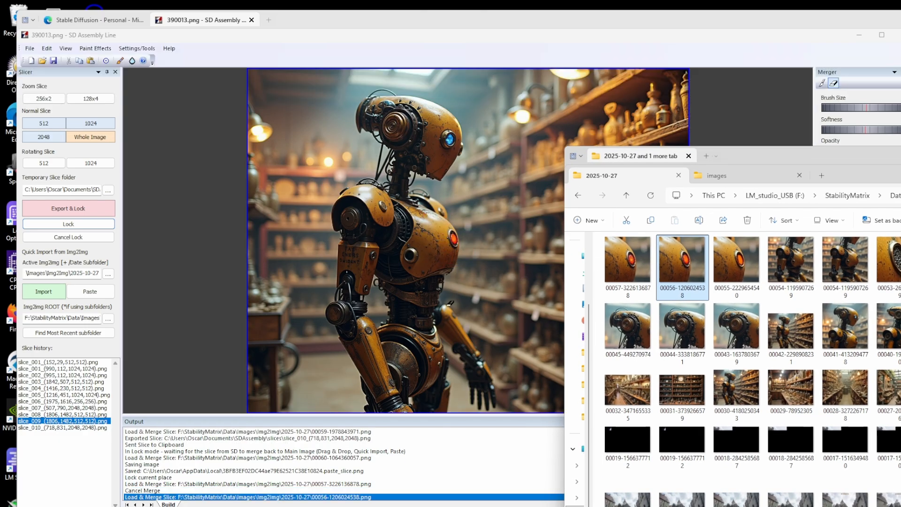
left_click(481, 292)
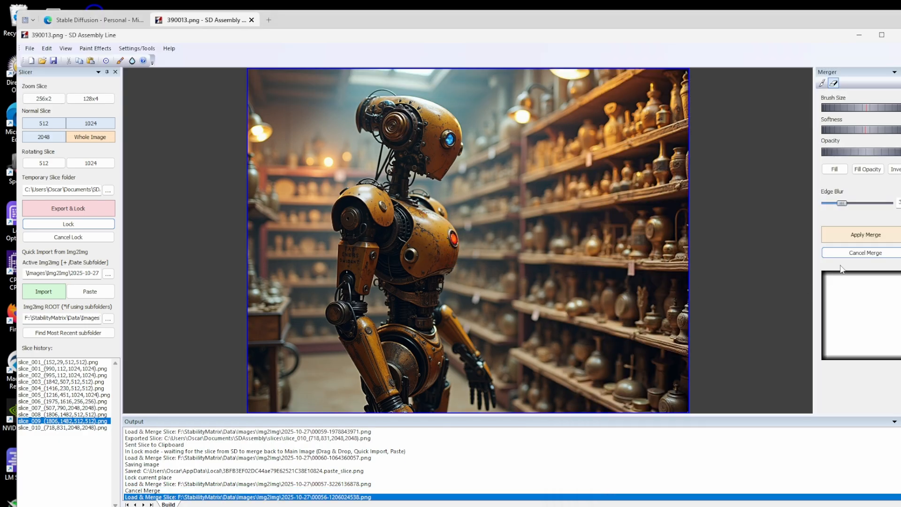
left_click(850, 253)
left_click(850, 254)
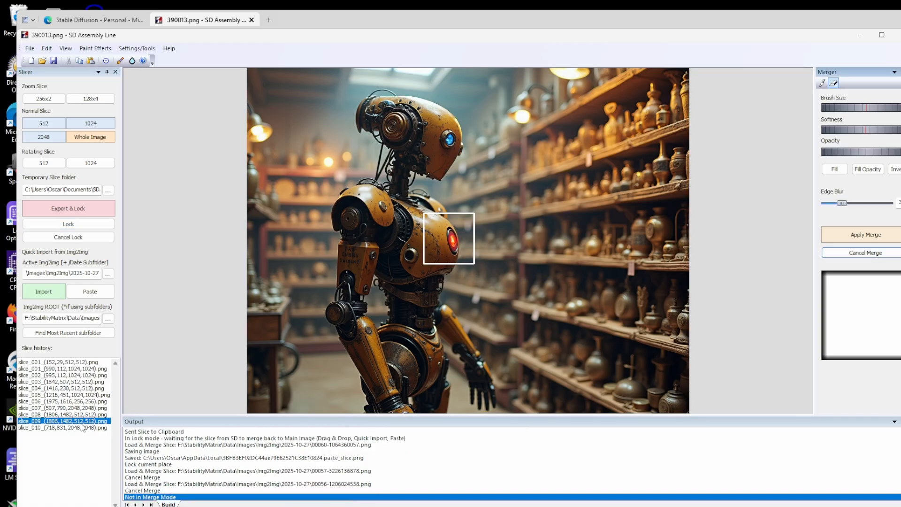
In Stable Diffusion, replace the inpaint prompt with "metal gauge" and generate a new version of the masked oval metal part
left_click(70, 402)
left_click(96, 416)
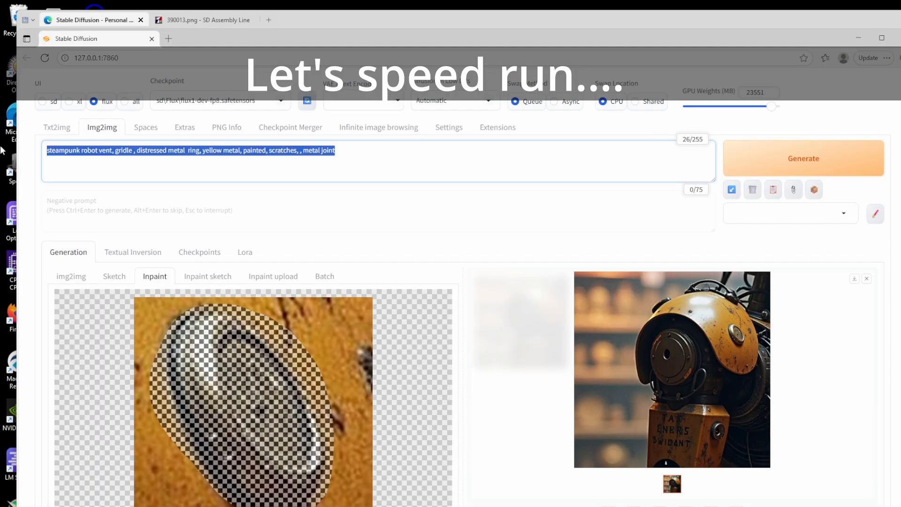
type("metal gauge")
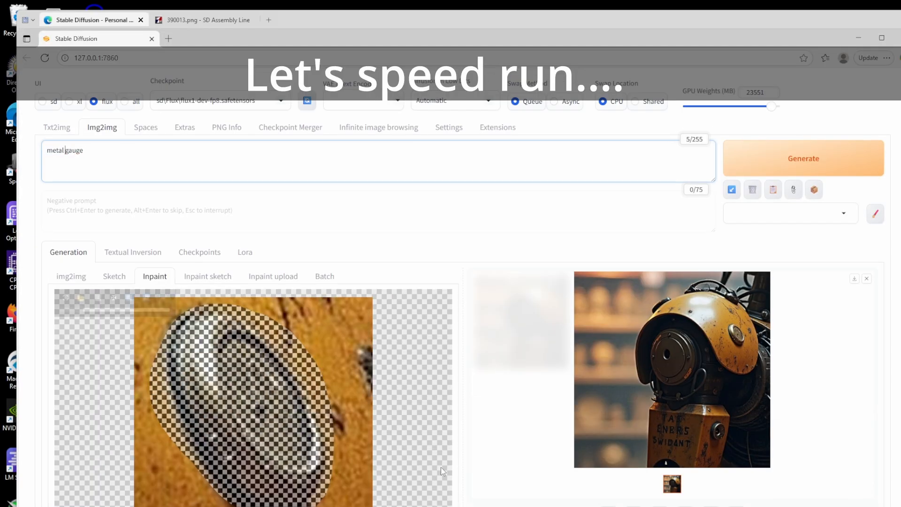
key("ctrl+Return")
scroll(663, 238, "down", 3)
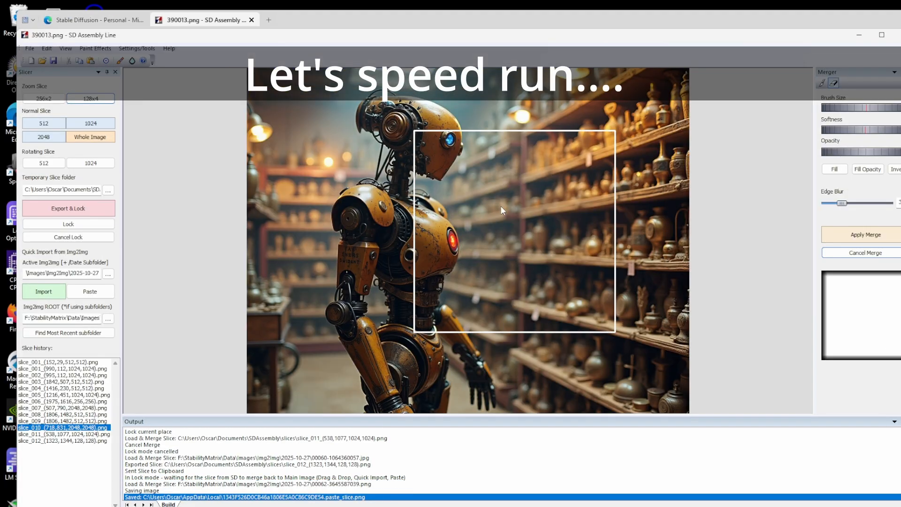
Place the 2048 slice over the chest vent and the shelves in front of it and open it for painting
left_click(29, 48)
left_click_drag(502, 160, 498, 164)
left_click(95, 48)
left_click(104, 59)
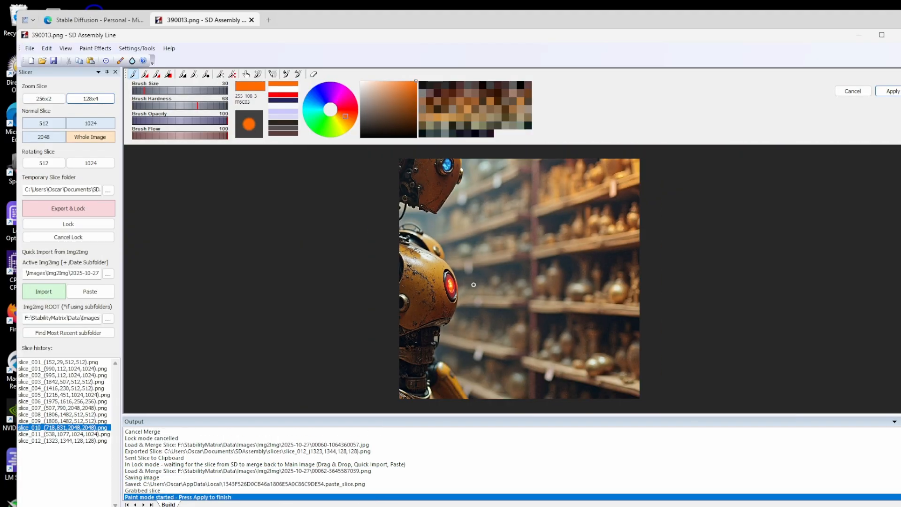
Paint semi-transparent red light beams fanning out from the chest vent across the shelves, undoing the first trial stroke
left_click(347, 109)
mouse_move(198, 105)
left_mouse_down()
mouse_move(149, 104)
mouse_move(224, 91)
left_mouse_up()
left_click_drag(467, 274, 484, 265)
key("ctrl+z")
left_click(145, 74)
left_click_drag(227, 121, 197, 120)
mouse_move(470, 274)
left_mouse_down()
mouse_move(592, 205)
mouse_move(603, 233)
left_mouse_up()
left_click_drag(471, 277, 625, 304)
left_click_drag(476, 301, 626, 303)
Add a yellow highlight where the beam leaves the chest vent and apply the paint to the image
left_click(341, 122)
left_click_drag(473, 281, 458, 282)
left_click(890, 91)
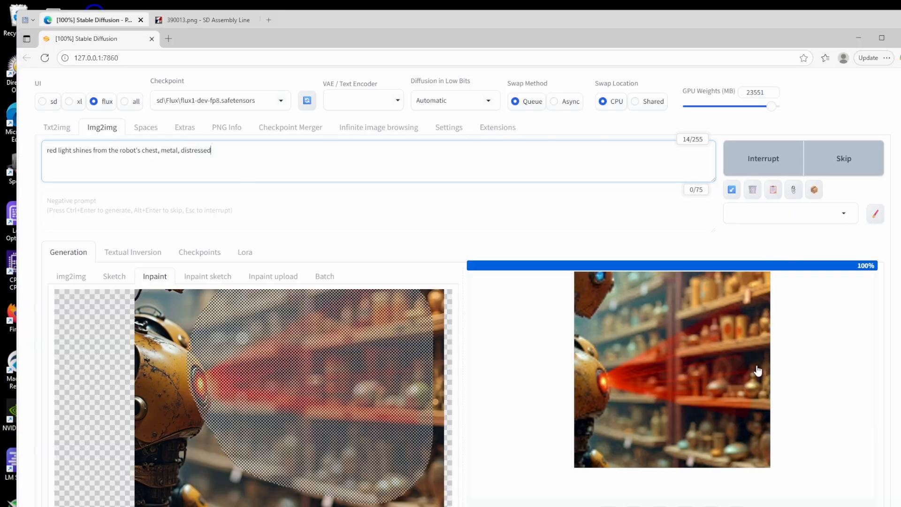
left_click(755, 367)
left_click(753, 365)
left_click(206, 20)
left_click(50, 295)
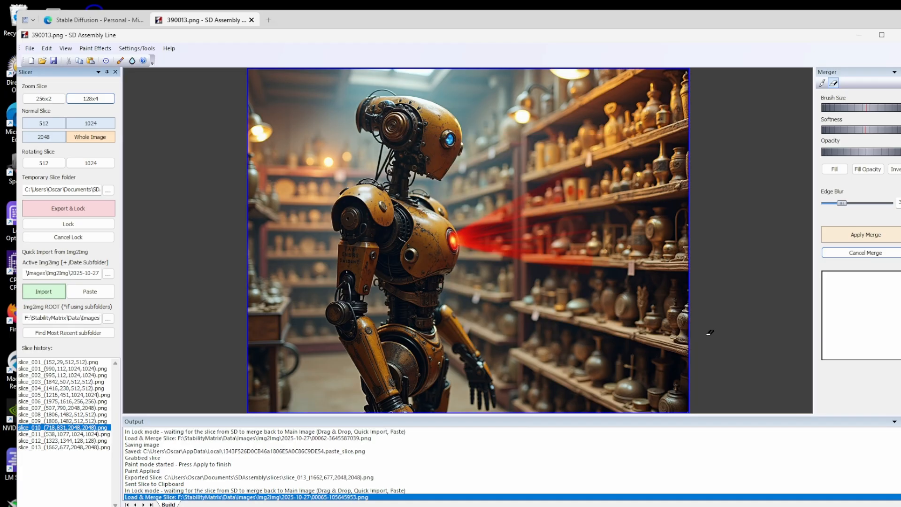
left_click(866, 235)
Choose the whole image as the slice, cancel its lock and go back through the slice history to slice_010
left_click(90, 137)
left_click(68, 237)
left_click(64, 447)
left_click(63, 441)
left_click(62, 428)
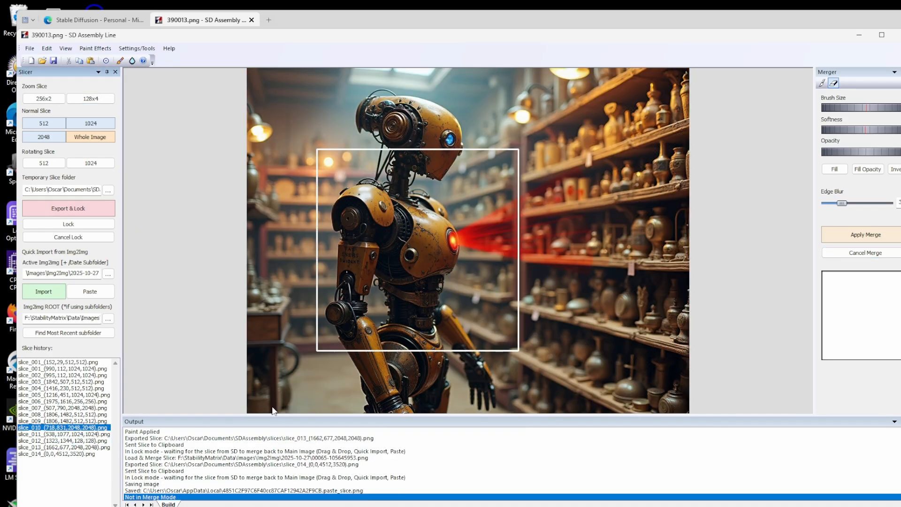
left_click(300, 506)
scroll(743, 369, "down", 5)
scroll(743, 368, "up", 1)
left_click_drag(878, 258, 561, 196)
left_click(836, 254)
left_click(68, 237)
Place a 2048 slice over the red-lit shelves beside the robot and open it for painting
left_click(89, 124)
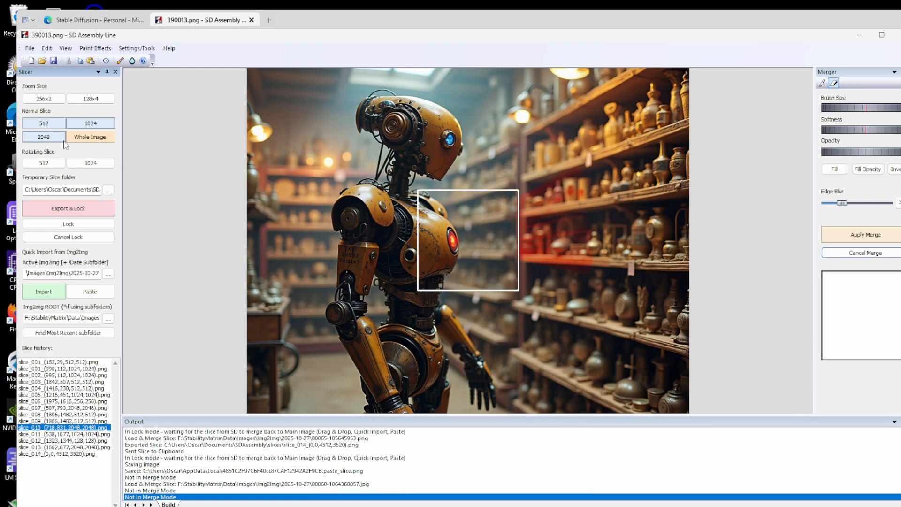
left_click(58, 138)
left_click_drag(465, 240, 525, 226)
left_click(120, 60)
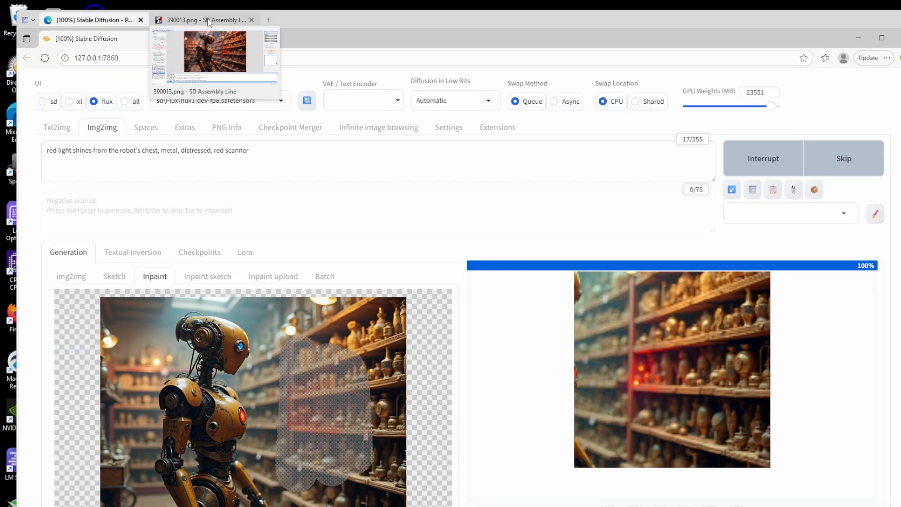
left_click(202, 20)
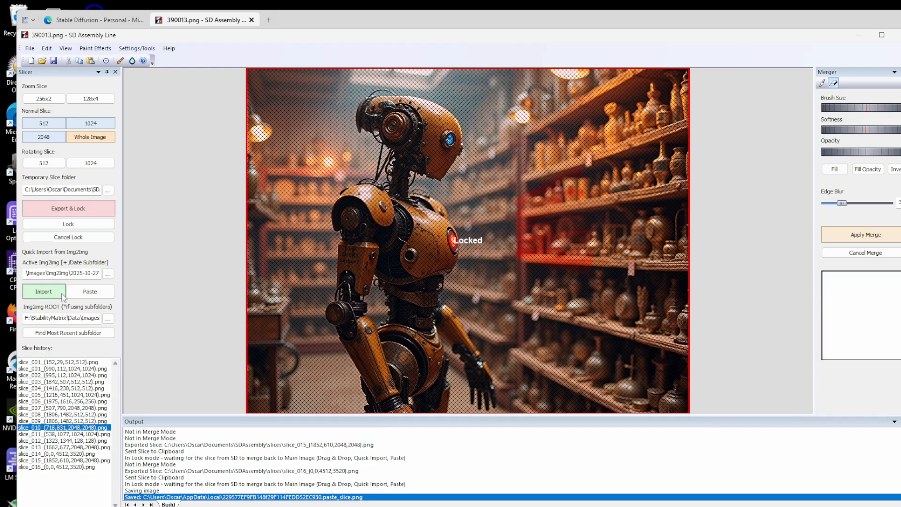
left_click(61, 294)
left_click(859, 238)
Paint small dark "A2" lettering on the lower part of the robot's chest plate with a thin brush and apply it
left_click(120, 61)
left_click_drag(636, 363, 638, 173)
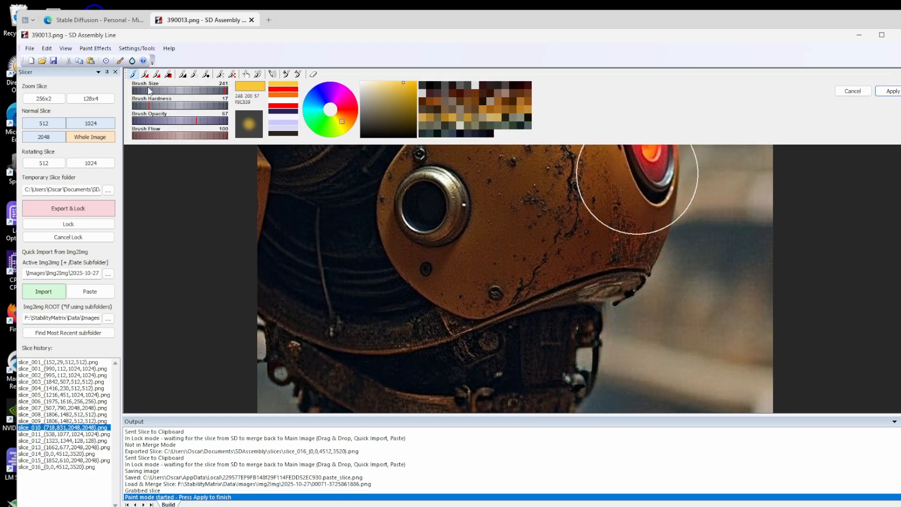
left_click_drag(146, 90, 137, 90)
left_click(431, 95)
mouse_move(516, 289)
left_mouse_down()
mouse_move(515, 279)
mouse_move(530, 277)
left_mouse_up()
left_click(436, 85)
mouse_move(532, 258)
left_mouse_down()
mouse_move(541, 256)
mouse_move(556, 277)
left_mouse_up()
left_click(888, 91)
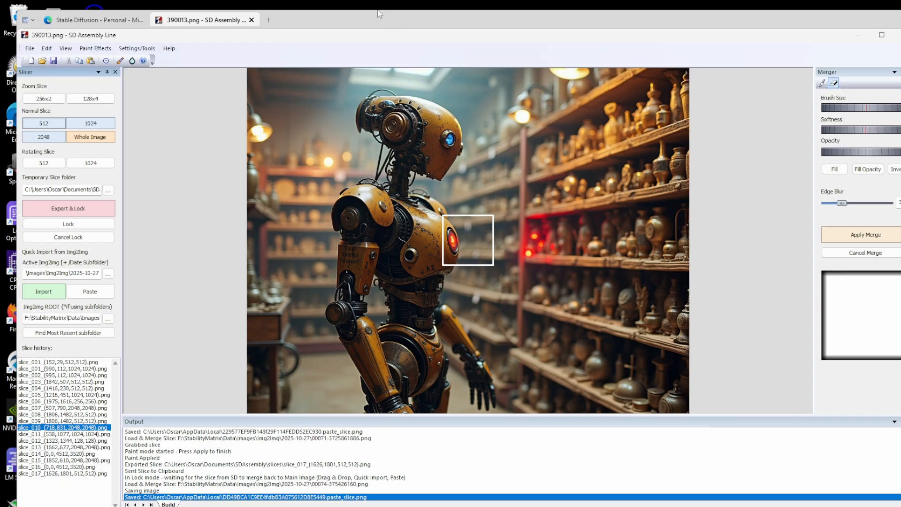
Place a rotating 1024 slice over the robot's forearm, rotate it to about 336° along the arm, and export and lock it
left_click(49, 164)
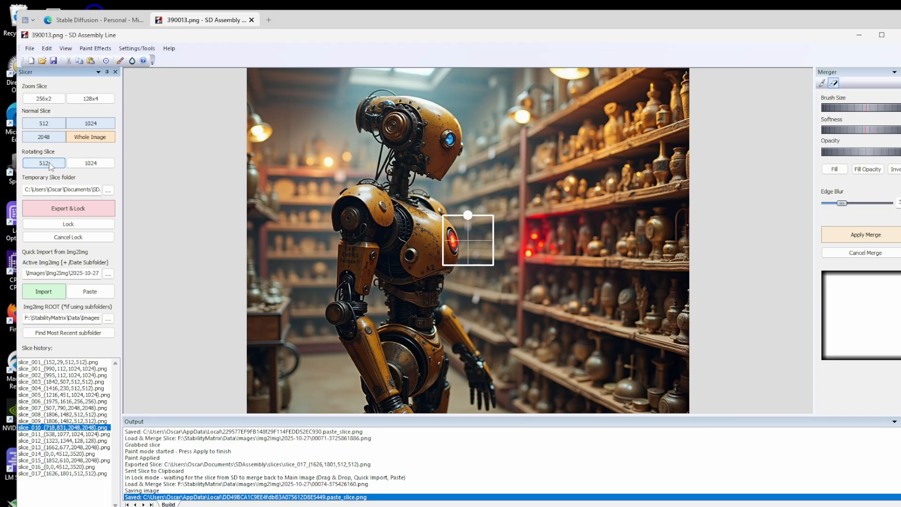
left_click(96, 164)
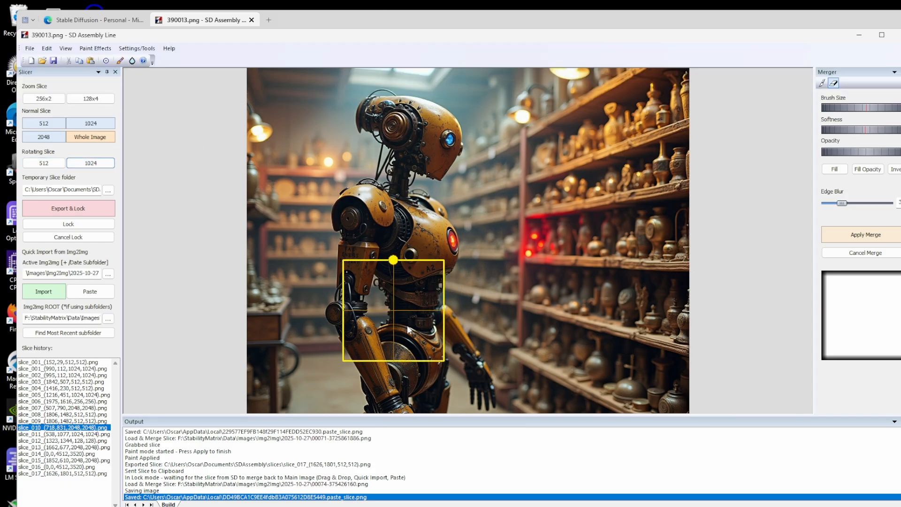
left_click(379, 352)
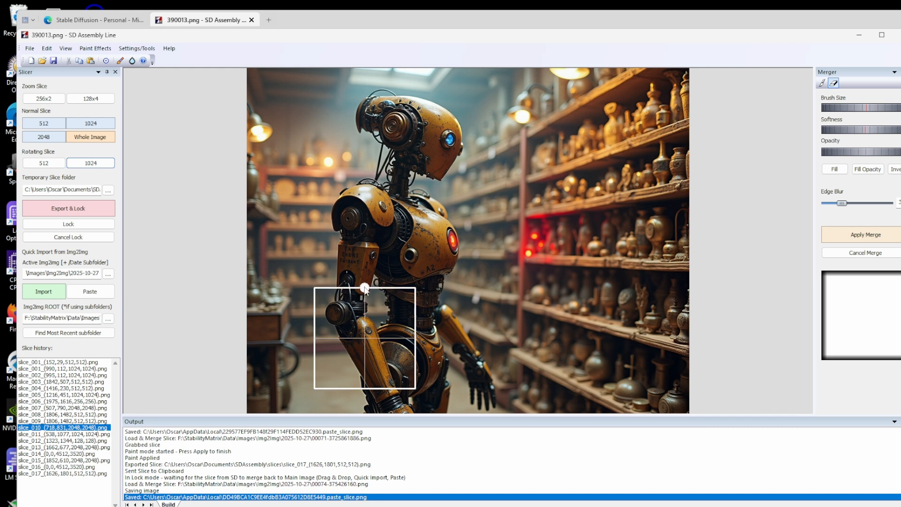
left_click_drag(365, 288, 338, 284)
left_click(50, 210)
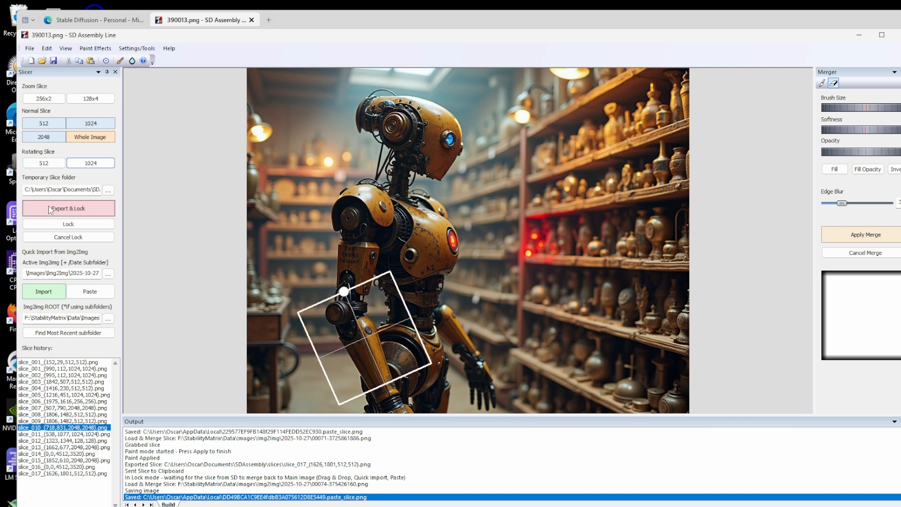
Paste the rotated forearm slice into the Stable Diffusion inpaint canvas and return to SD Assembly Line
left_click(76, 19)
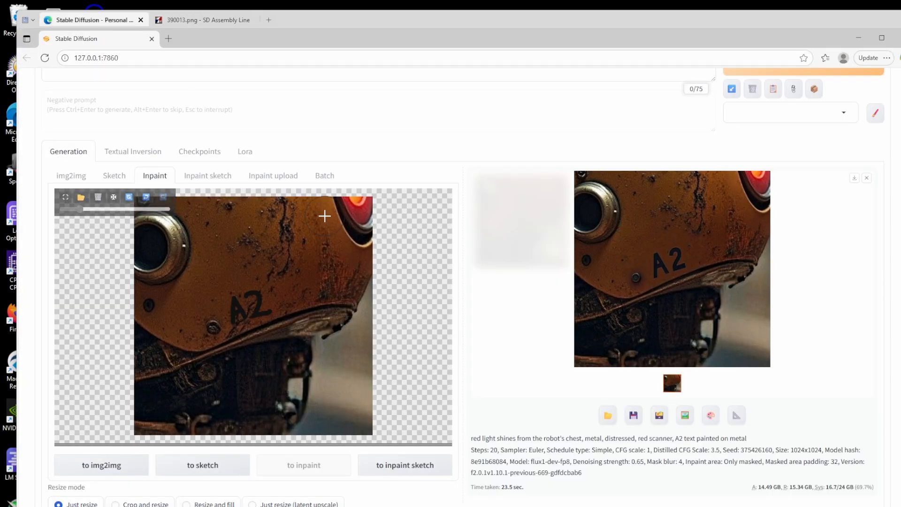
key("ctrl+v")
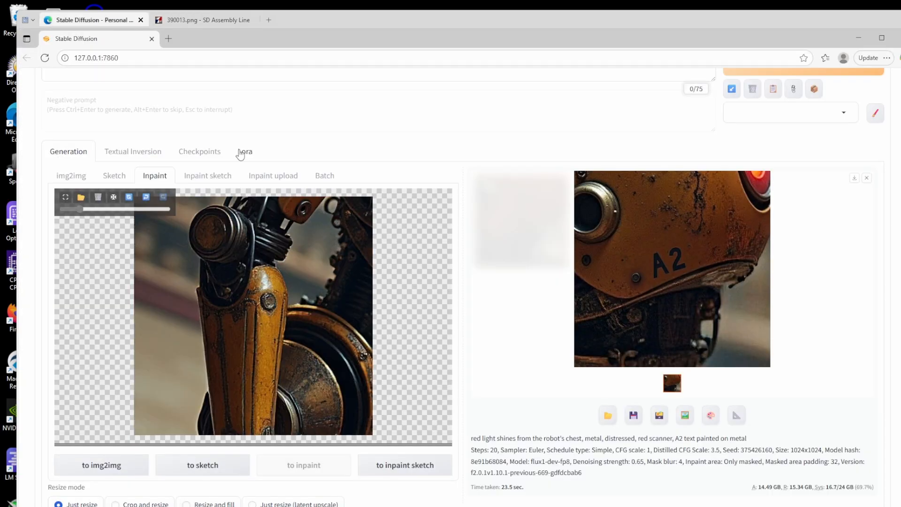
left_click(207, 20)
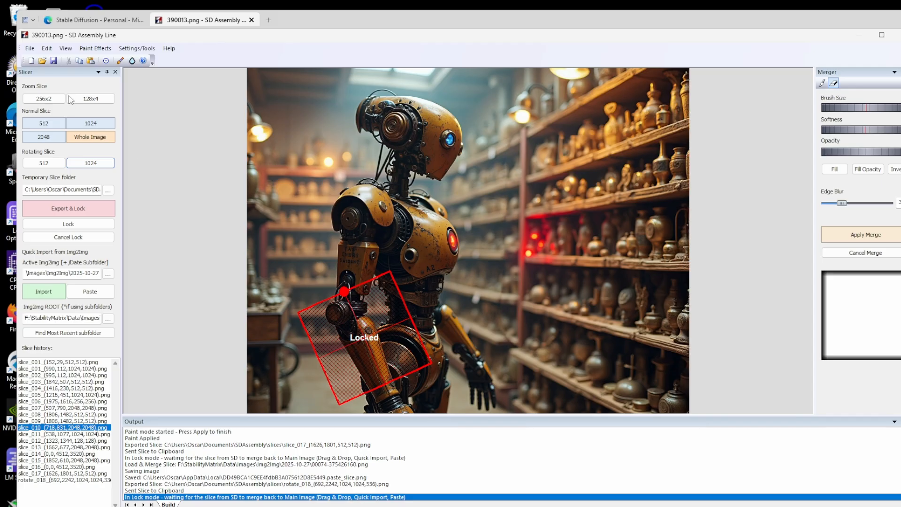
Switch to Stable Diffusion and examine the sleeping woman's sideways face in the img2img painting up close
left_click(88, 18)
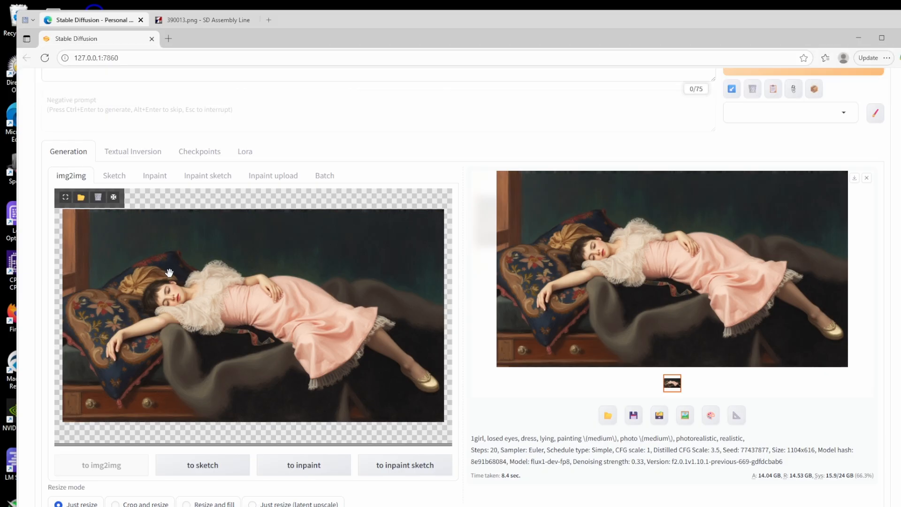
left_click(155, 175)
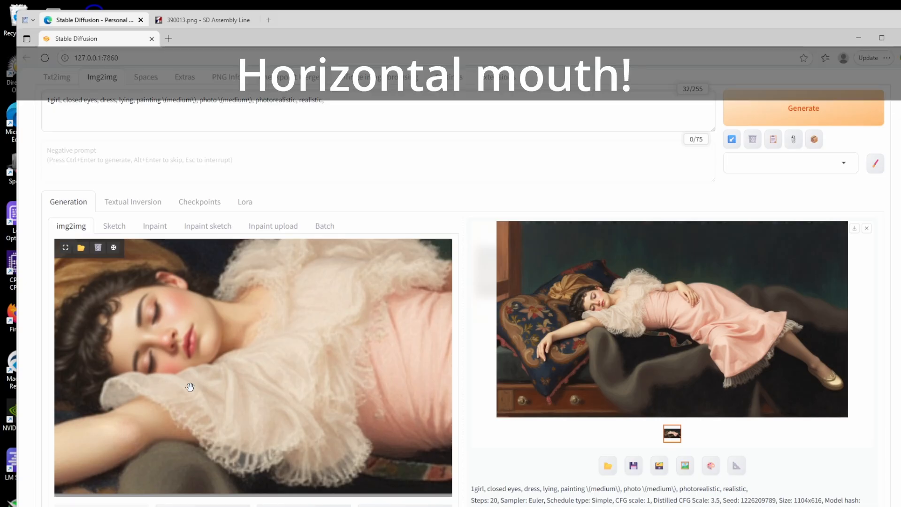
scroll(188, 347, "down", 10)
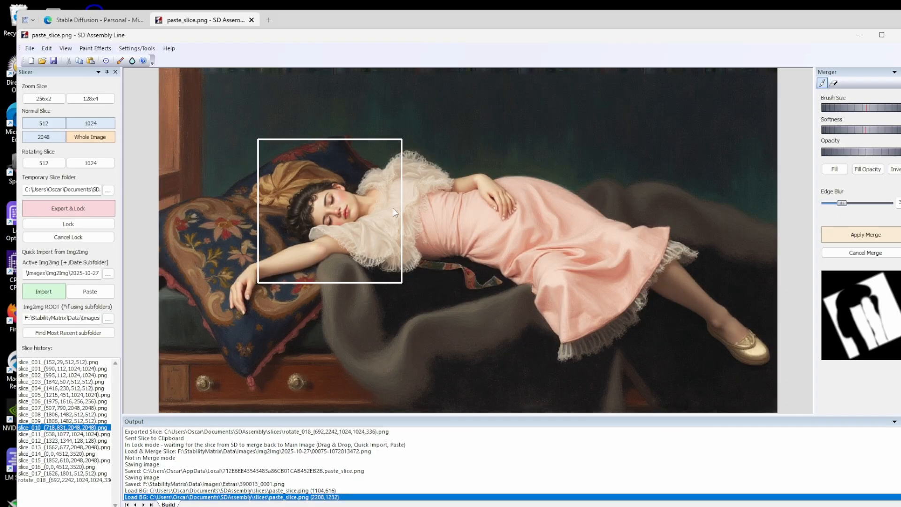
Export and lock an upright 512 slice over the sleeping woman's head, paste it for comparison, and cancel the lock
left_click(51, 206)
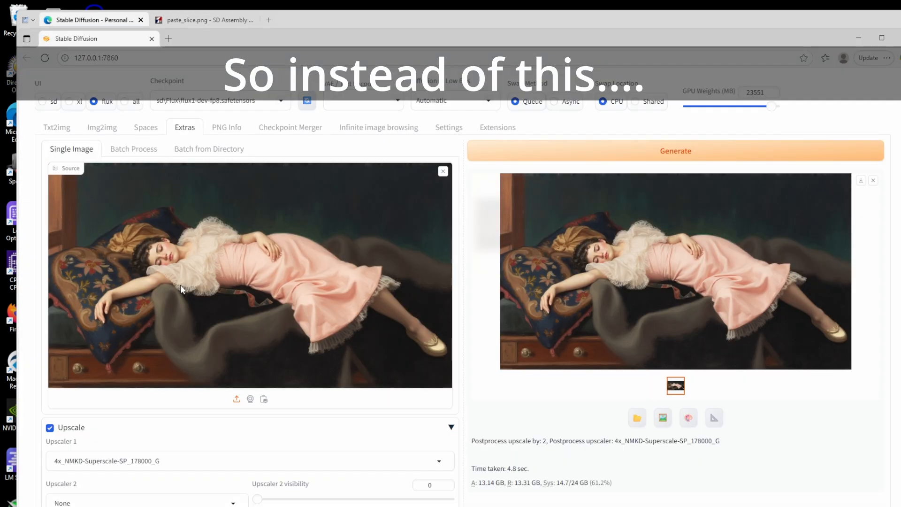
key("ctrl+v")
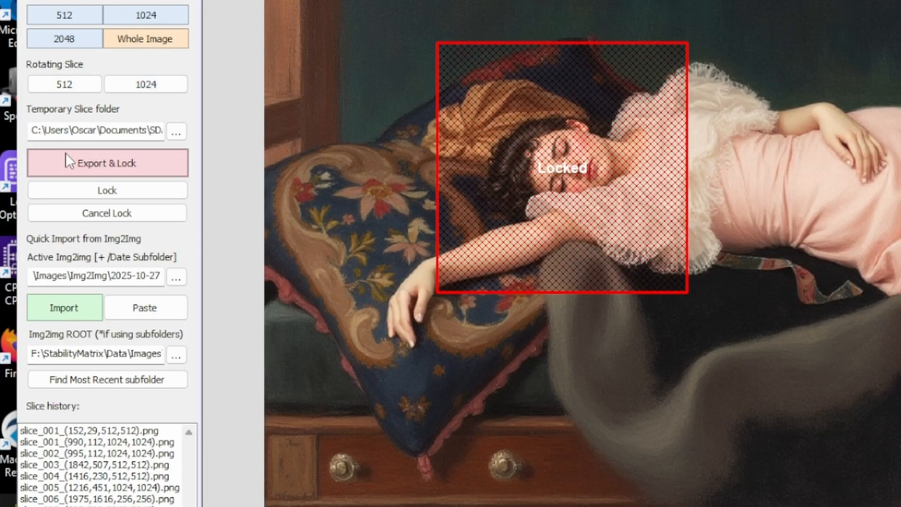
left_click(98, 212)
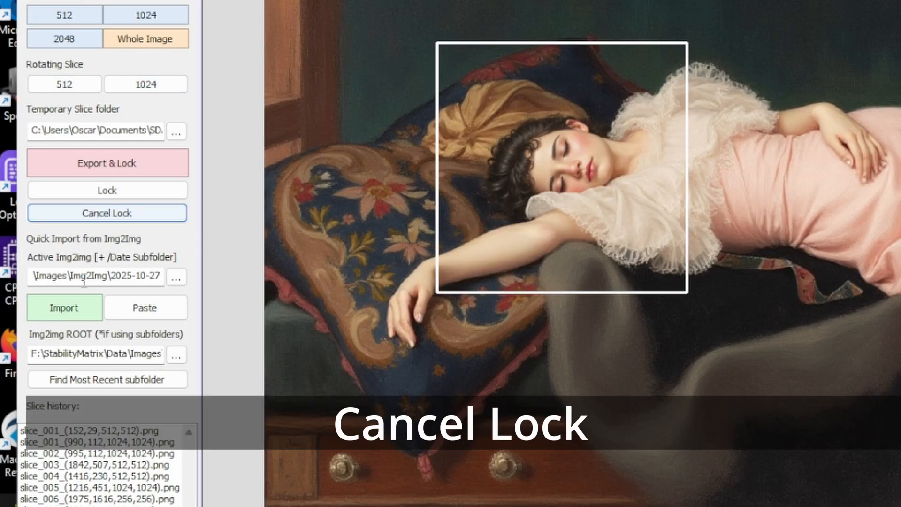
Place a rotating 512 slice over the sleeping woman's head and turn it a quarter turn counterclockwise to match her face
left_click(64, 84)
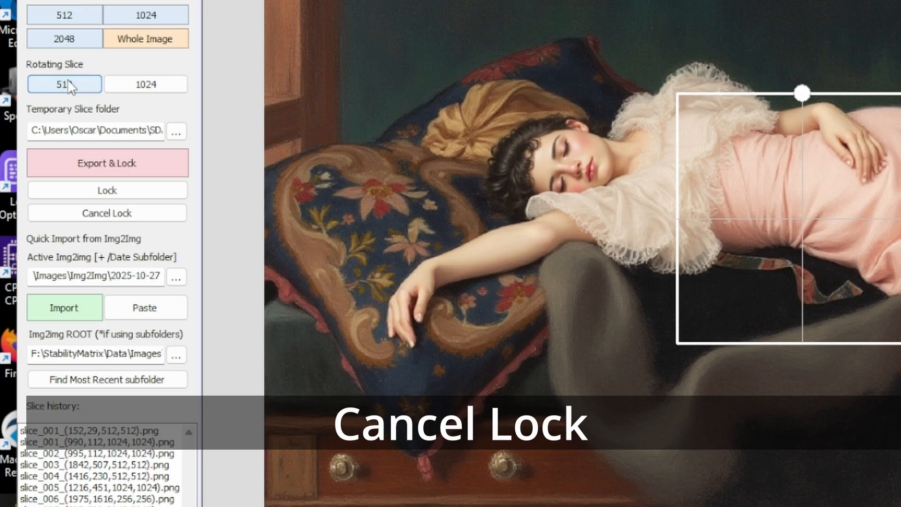
left_click(693, 166)
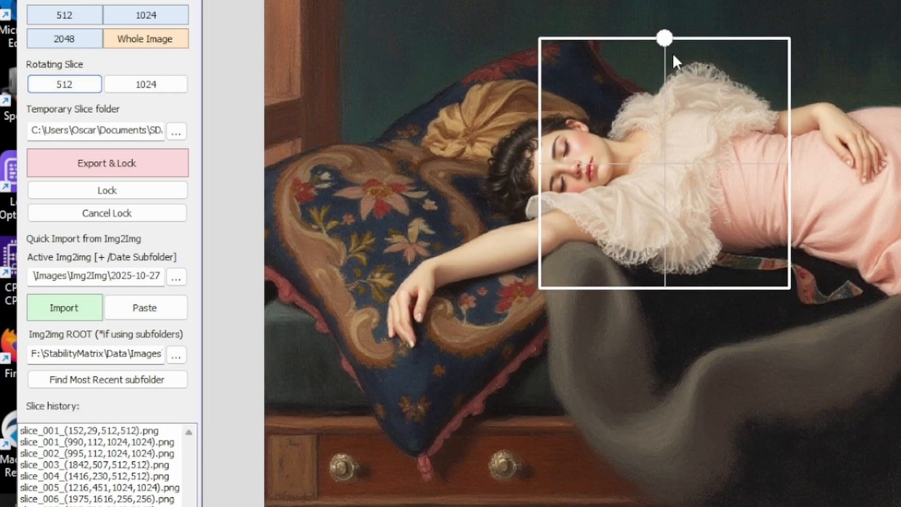
left_click_drag(672, 54, 455, 165)
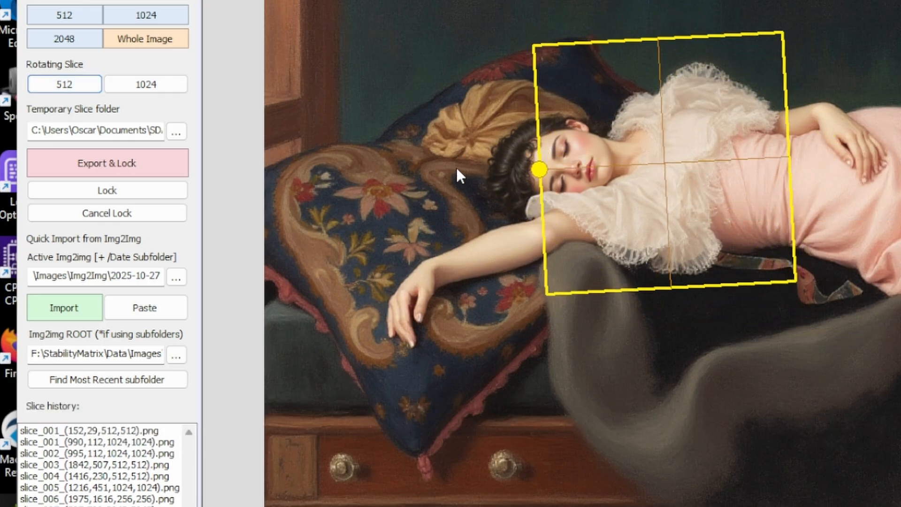
left_click_drag(434, 248, 382, 246)
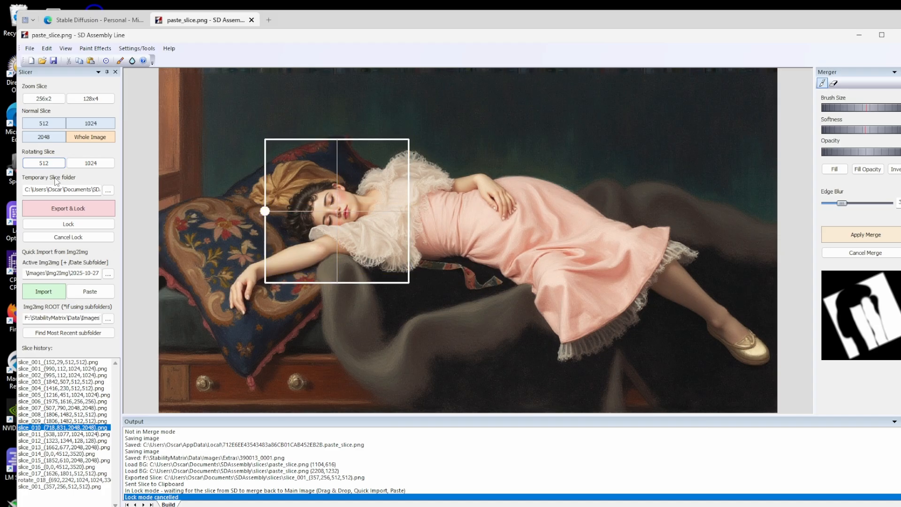
Export and lock the rotated head slice, and load it into Stable Diffusion's inpaint canvas through img2img
left_click(68, 208)
left_click(95, 24)
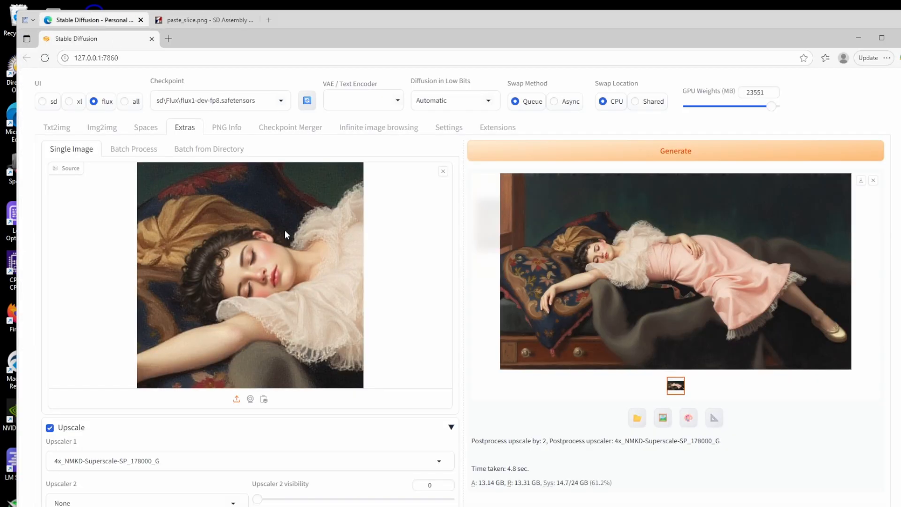
key("ctrl+v")
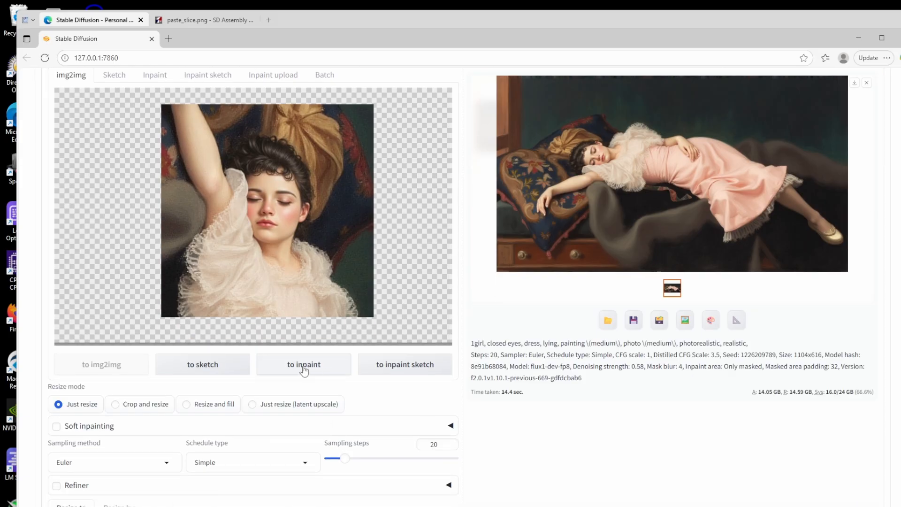
left_click(303, 365)
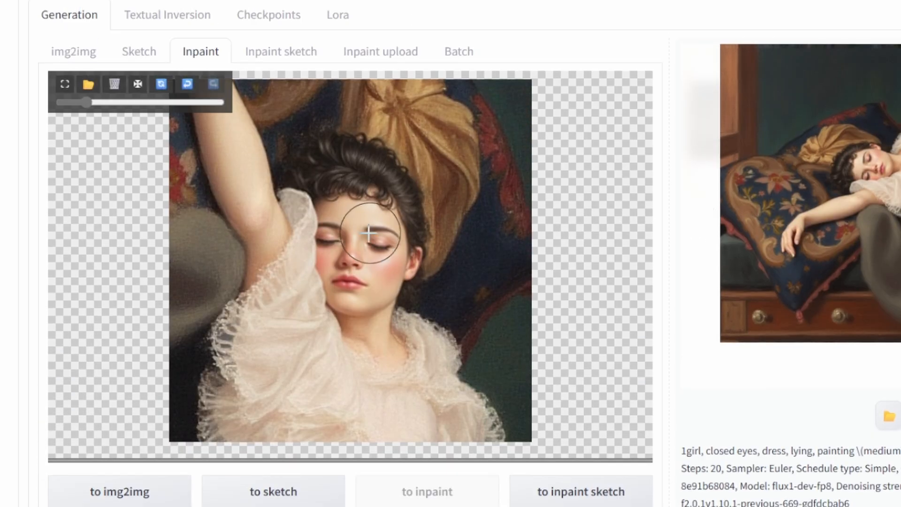
Mask the sleeping woman's entire face on the inpaint canvas and check the generation settings
mouse_move(322, 202)
left_mouse_down()
mouse_move(346, 288)
mouse_move(367, 287)
mouse_move(378, 242)
mouse_move(363, 210)
mouse_move(373, 281)
mouse_move(350, 292)
left_mouse_up()
scroll(434, 392, "down", 7)
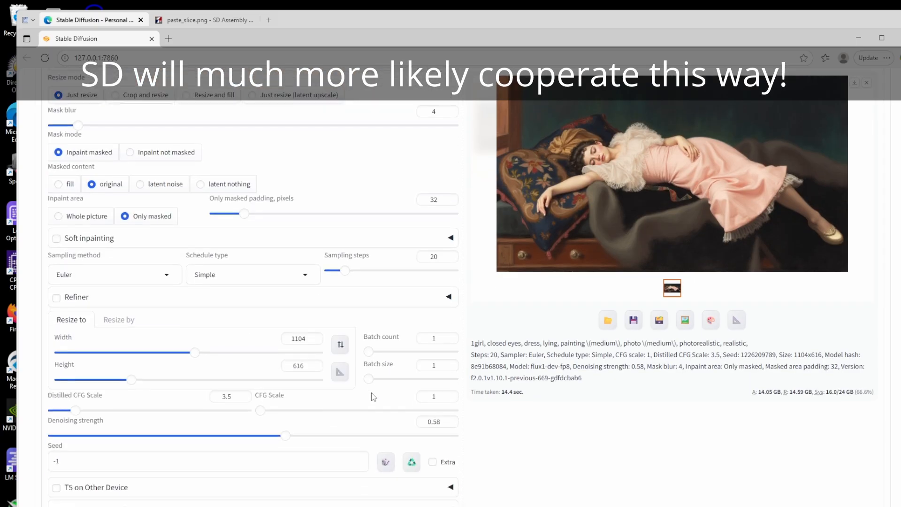
scroll(374, 397, "down", 2)
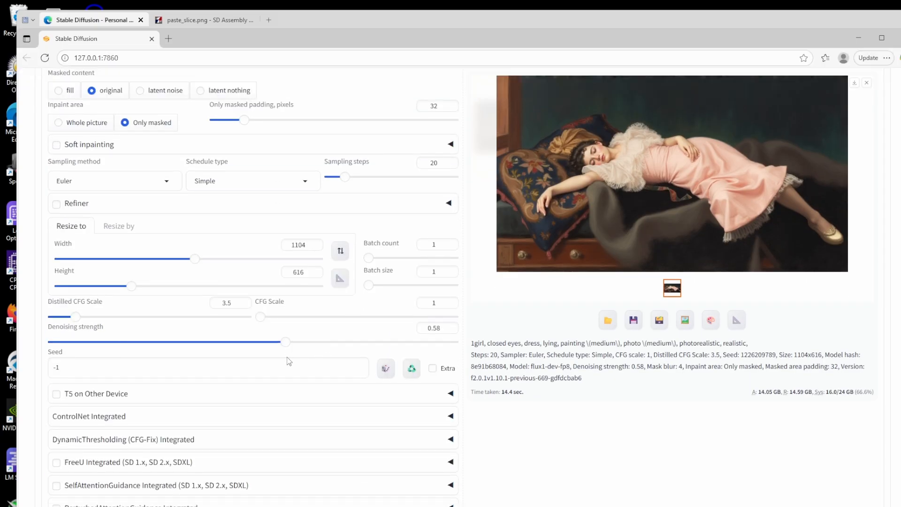
scroll(286, 357, "up", 8)
scroll(296, 352, "up", 4)
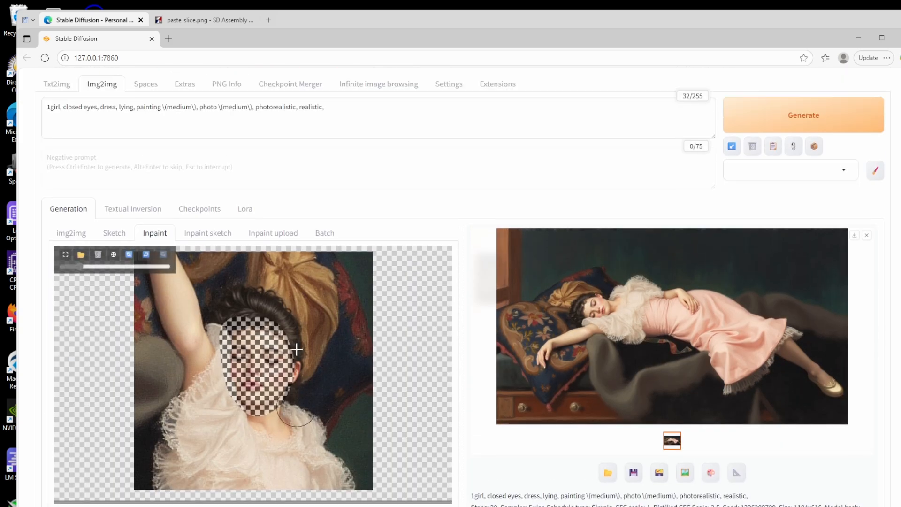
Append "young woman" to the img2img prompt and generate the inpainted face
left_click(348, 154)
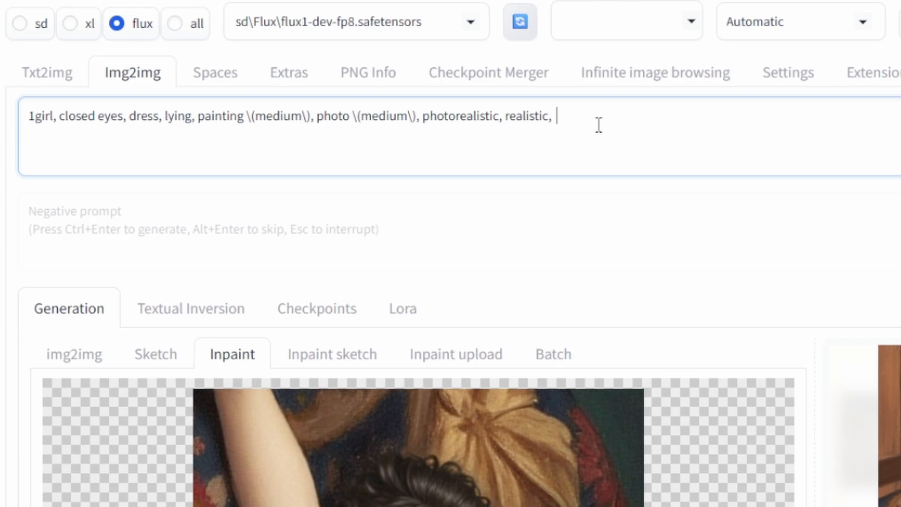
type("young woman")
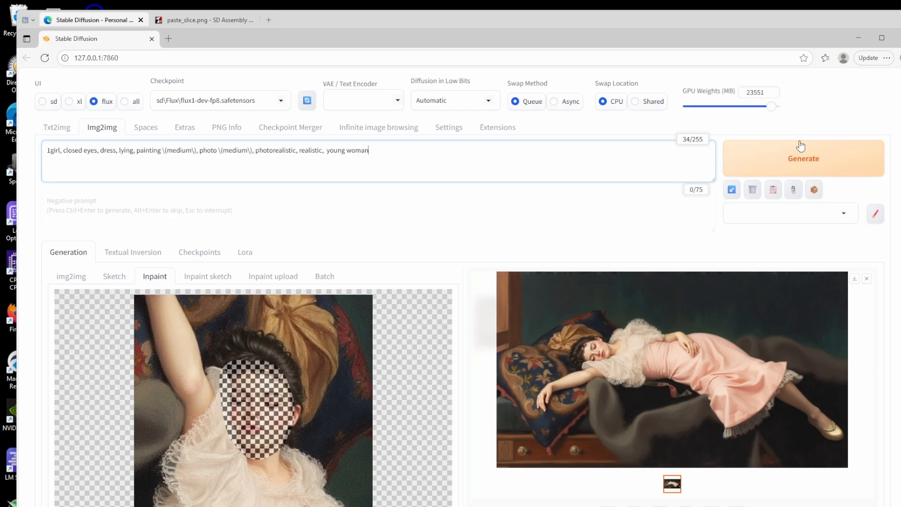
left_click(800, 146)
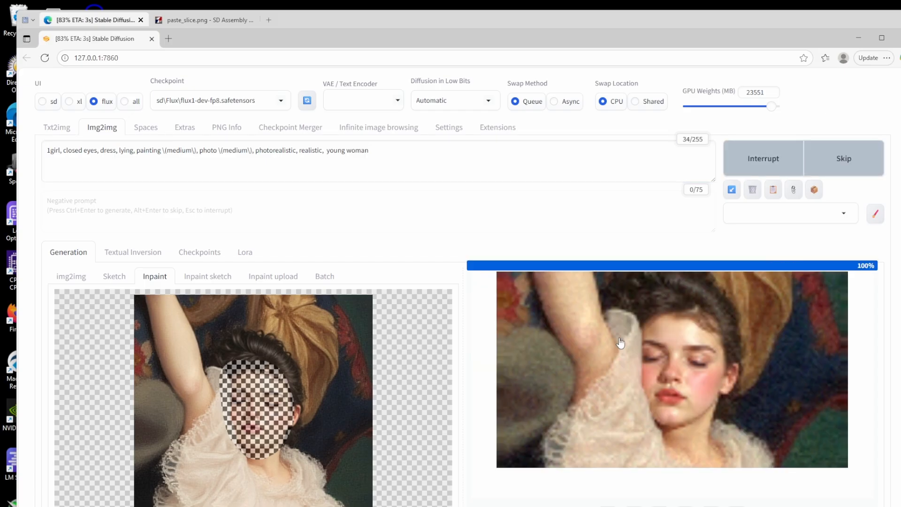
View the generated face enlarged, and import it into SD Assembly Line to merge with the painting
left_click(702, 308)
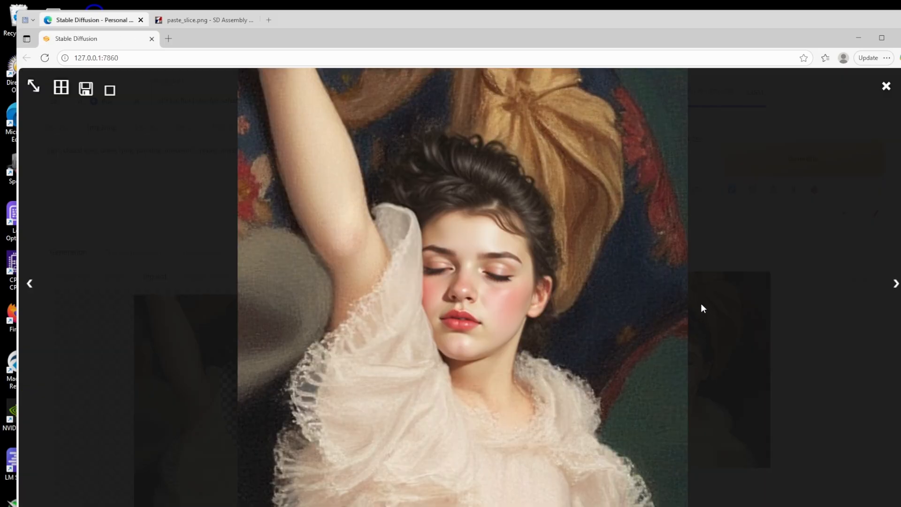
left_click(581, 282)
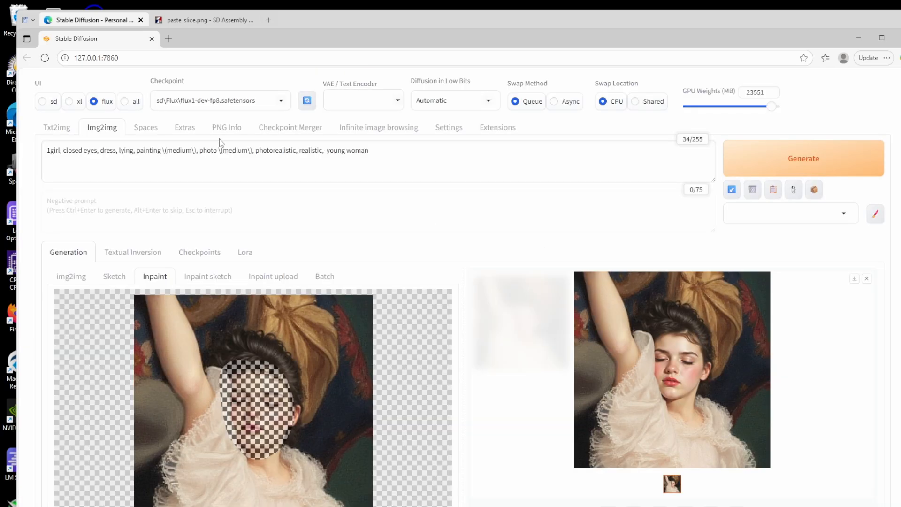
left_click(191, 17)
left_click(44, 291)
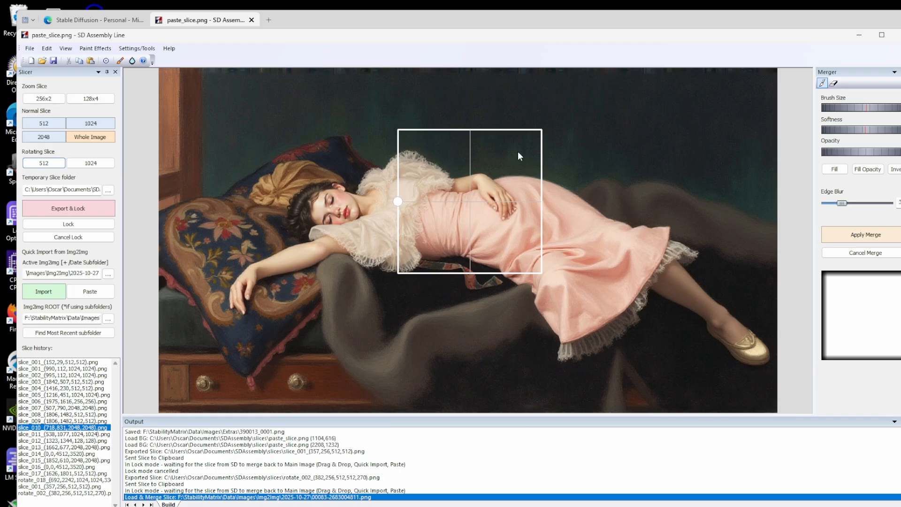
Place the rotating 512 slice over the woman's hand resting on her dress and tilt it clockwise
left_click_drag(462, 182, 441, 219)
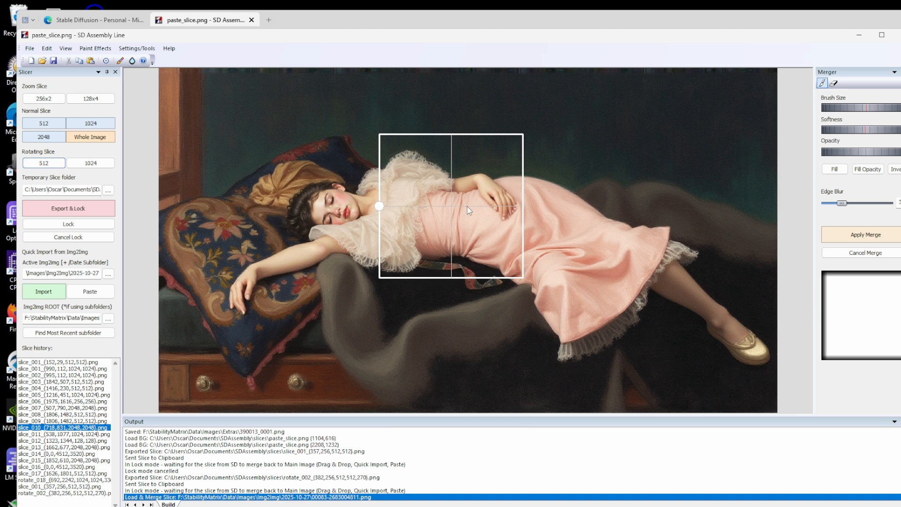
left_click_drag(467, 207, 517, 196)
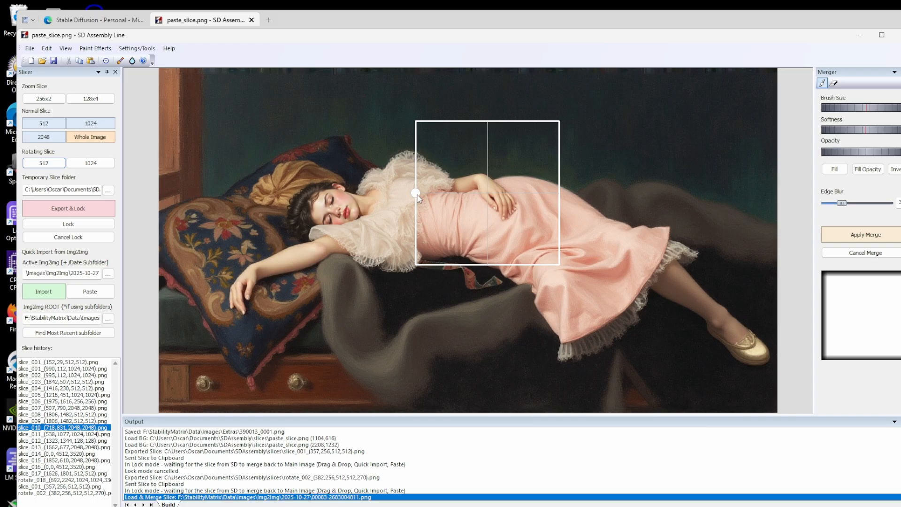
left_click_drag(417, 195, 450, 142)
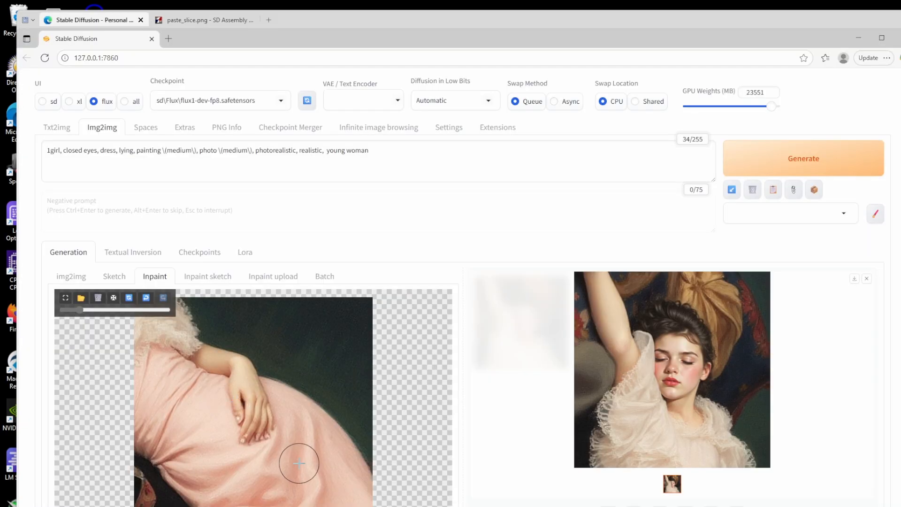
Mask the woman's resting hand on the Stable Diffusion inpaint canvas
left_click_drag(232, 371, 251, 434)
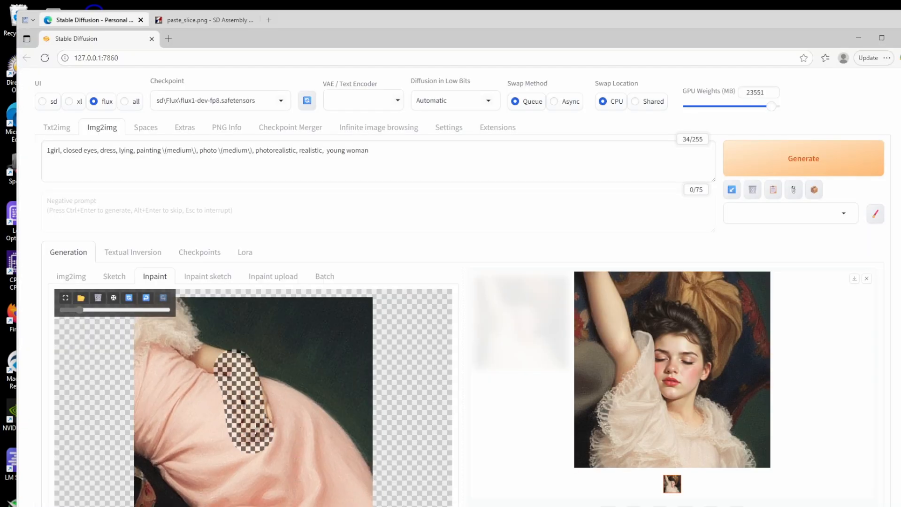